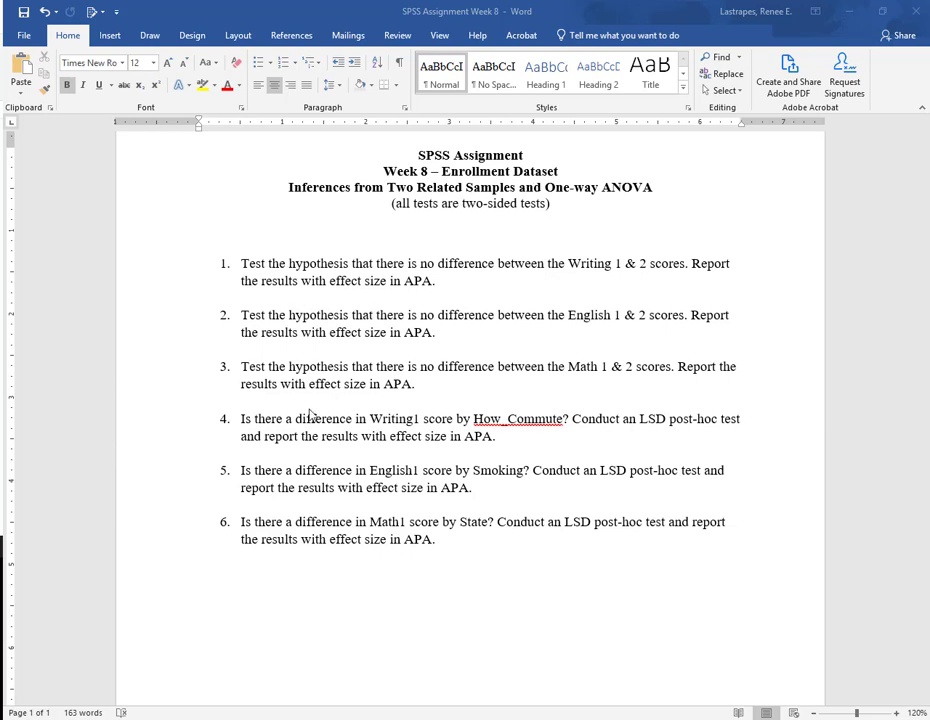
# Switch to the enrollment dataset in SPSS and check the value labels of the HowCommute variable.
pyautogui.moveTo(286, 660)
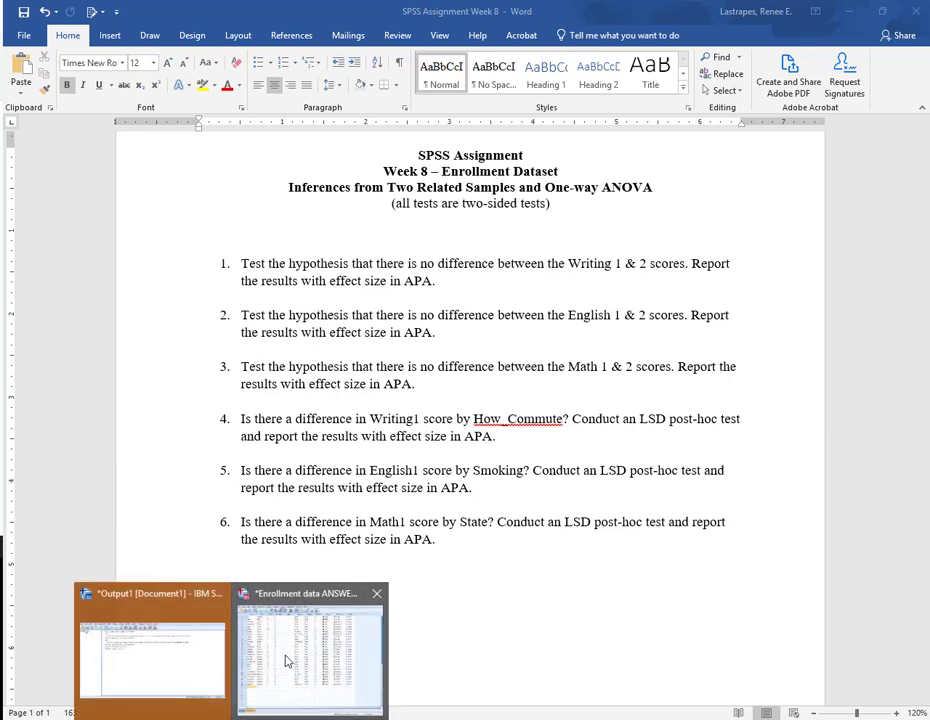
pyautogui.click(326, 662)
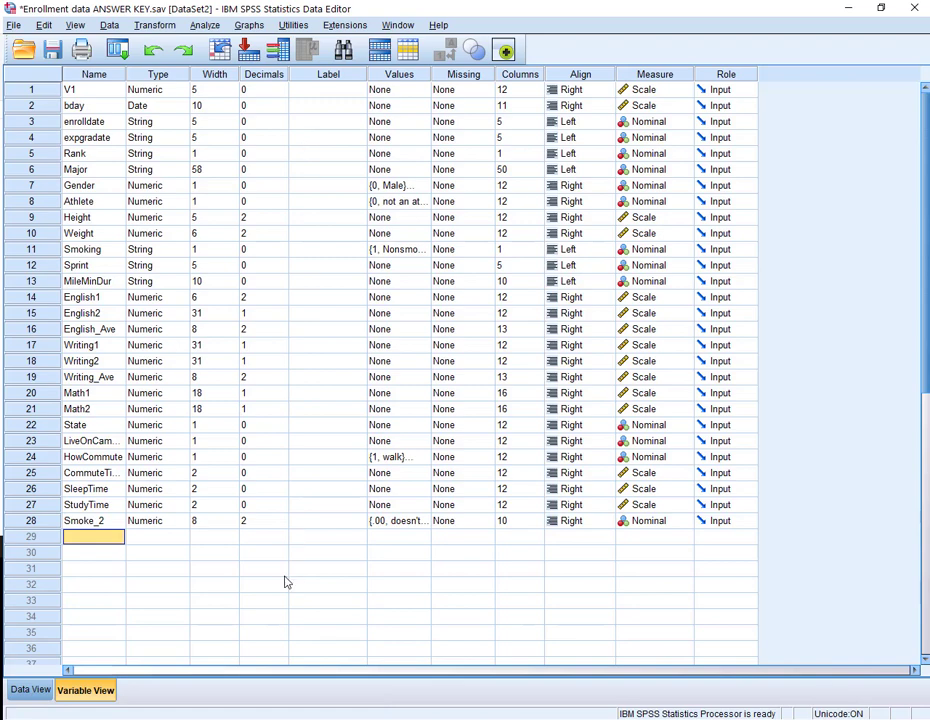
pyautogui.click(418, 457)
pyautogui.click(424, 457)
pyautogui.click(620, 264)
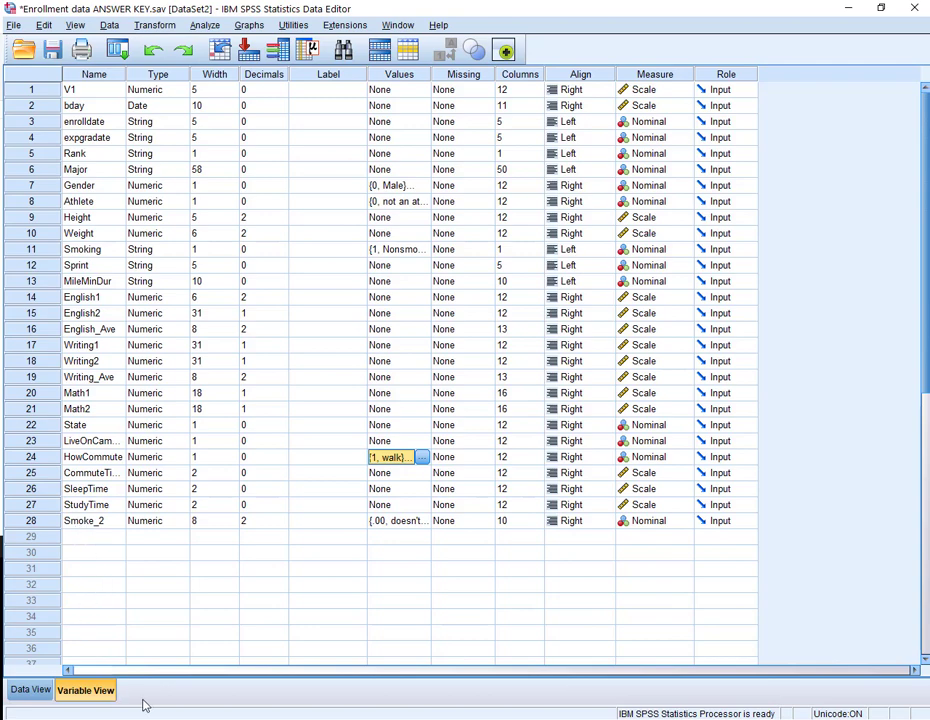
# Reread the questions in the Week 8 assignment in Word and return to the SPSS enrollment dataset.
pyautogui.click(339, 719)
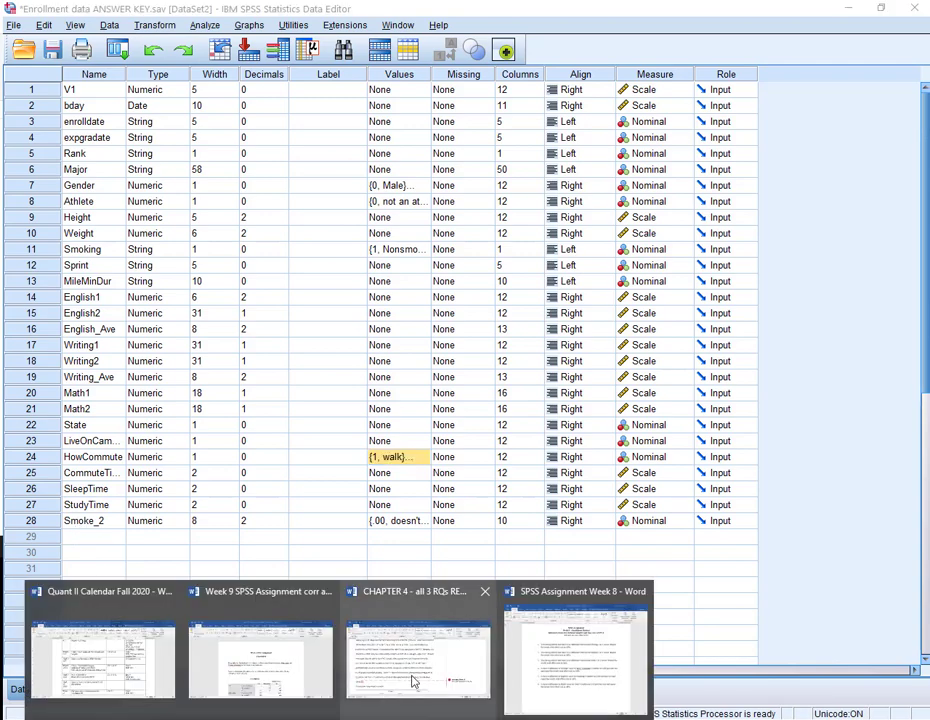
pyautogui.click(550, 681)
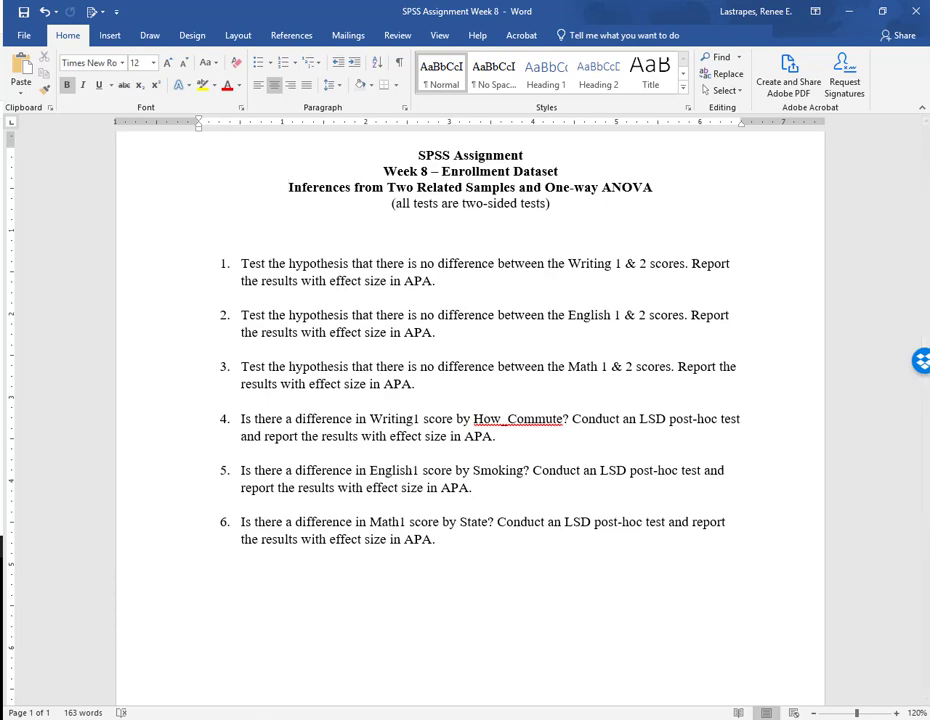
pyautogui.click(272, 670)
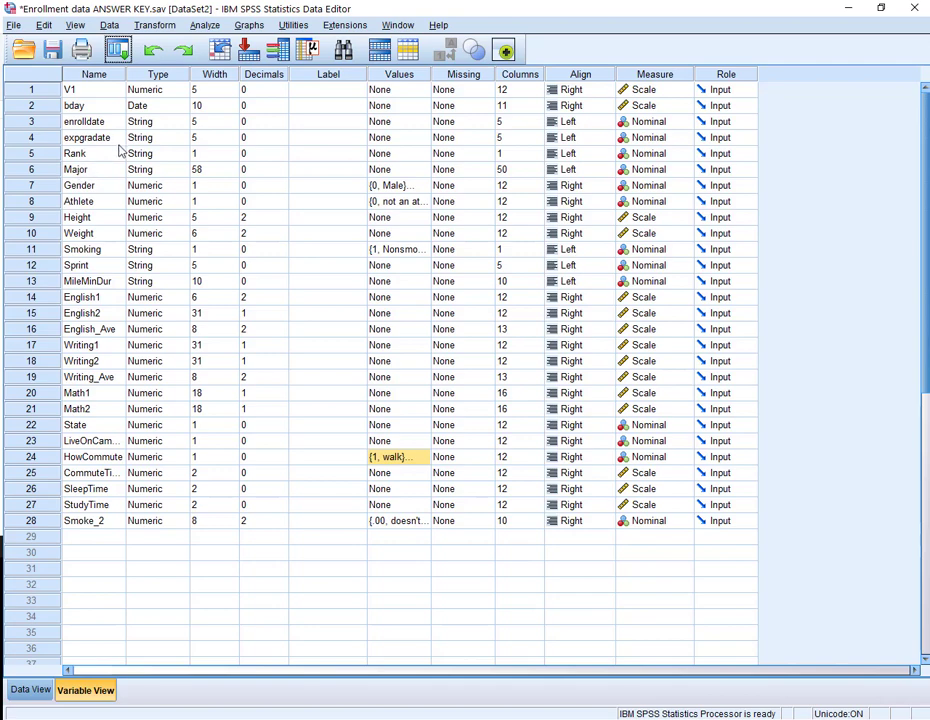
# Run a paired-samples t test with Writing2 as the first variable and Writing_Ave as the second.
pyautogui.click(205, 25)
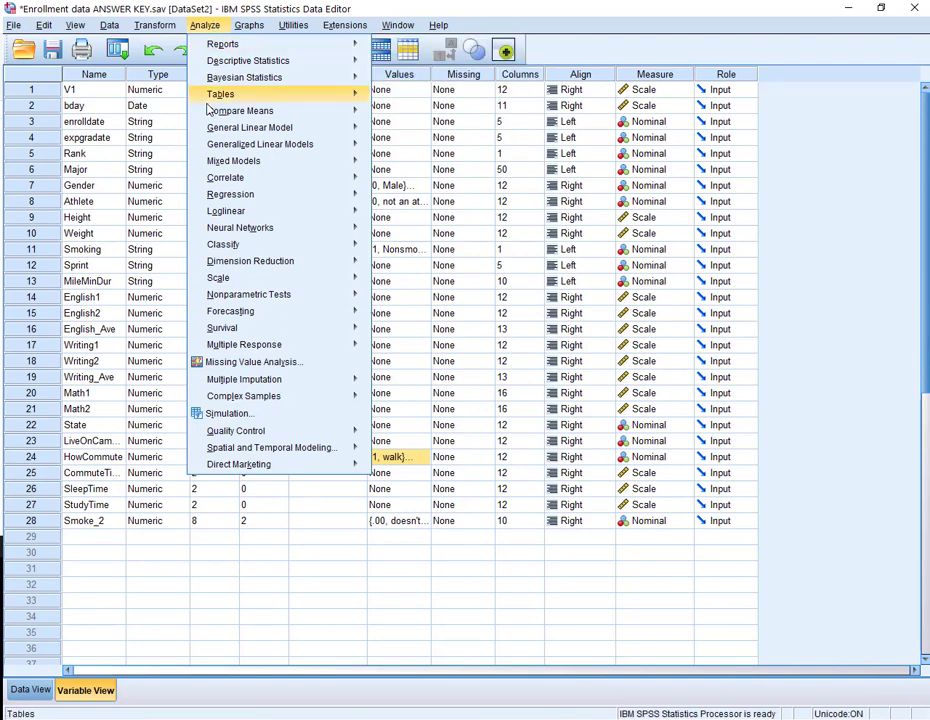
pyautogui.moveTo(207, 115)
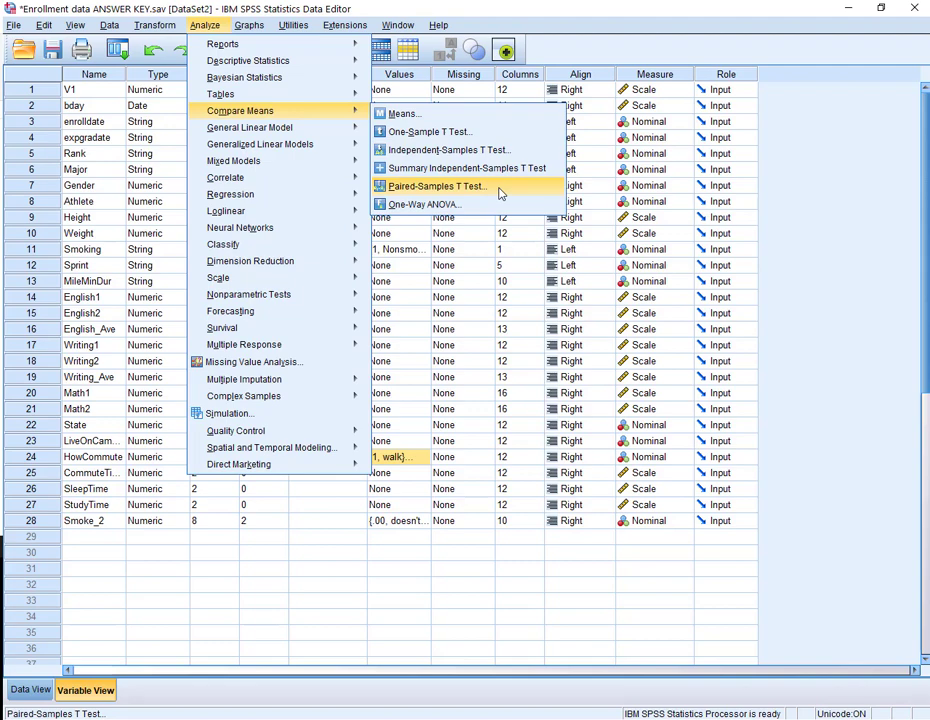
pyautogui.click(501, 193)
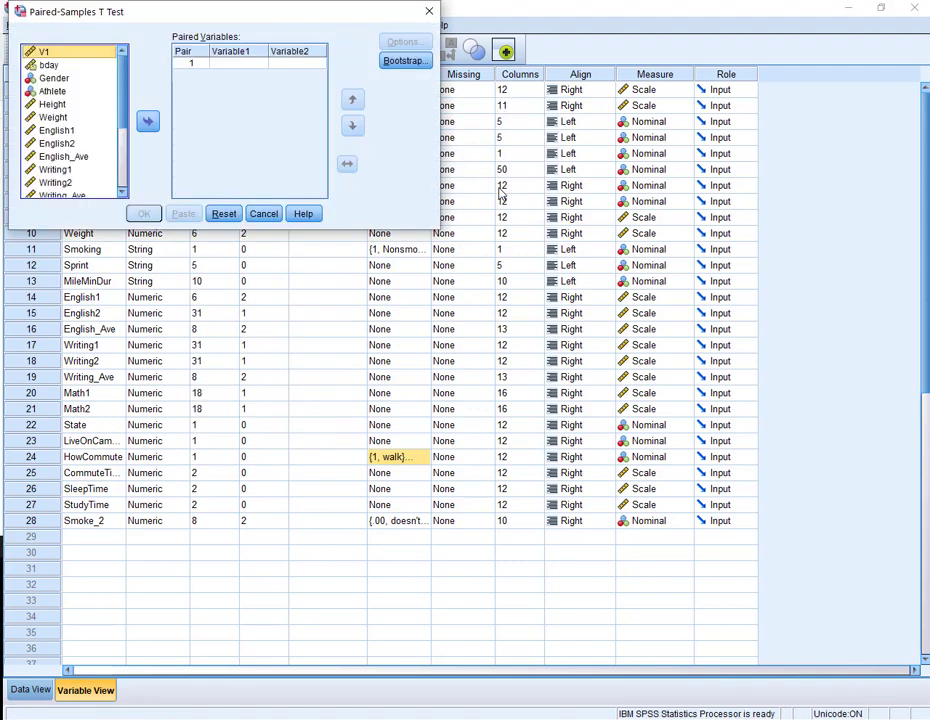
pyautogui.click(62, 183)
pyautogui.scroll(-1, 86, 158)
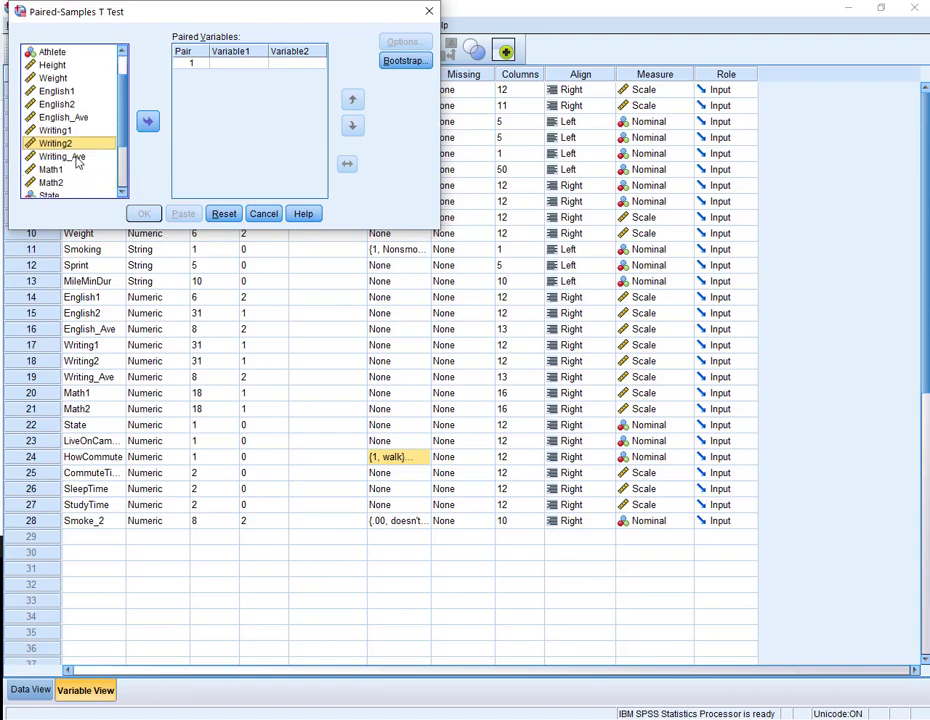
pyautogui.click(147, 121)
pyautogui.click(70, 156)
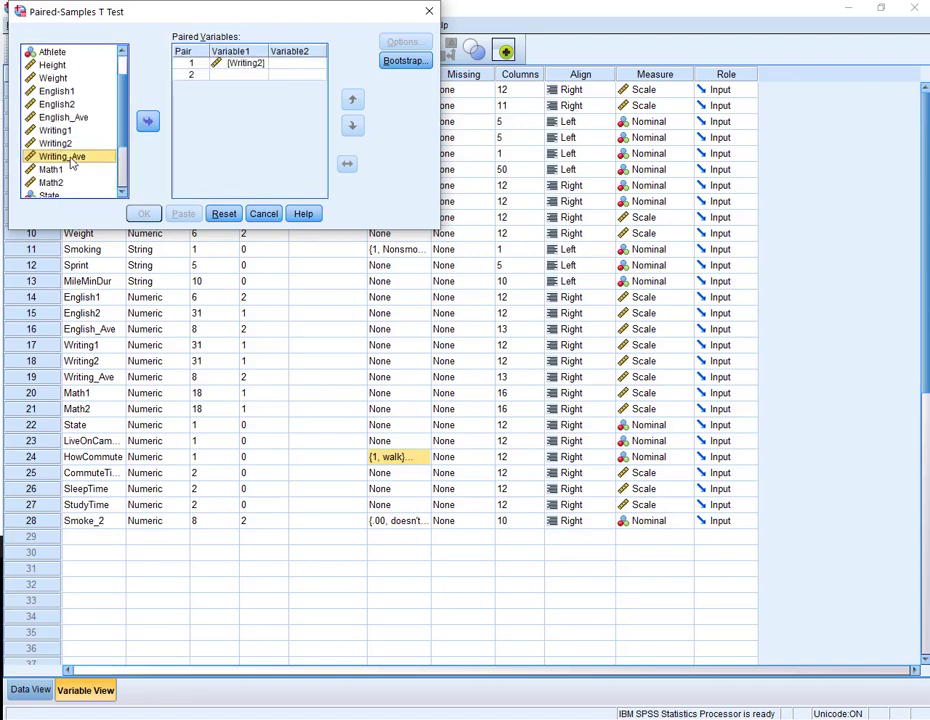
pyautogui.click(147, 121)
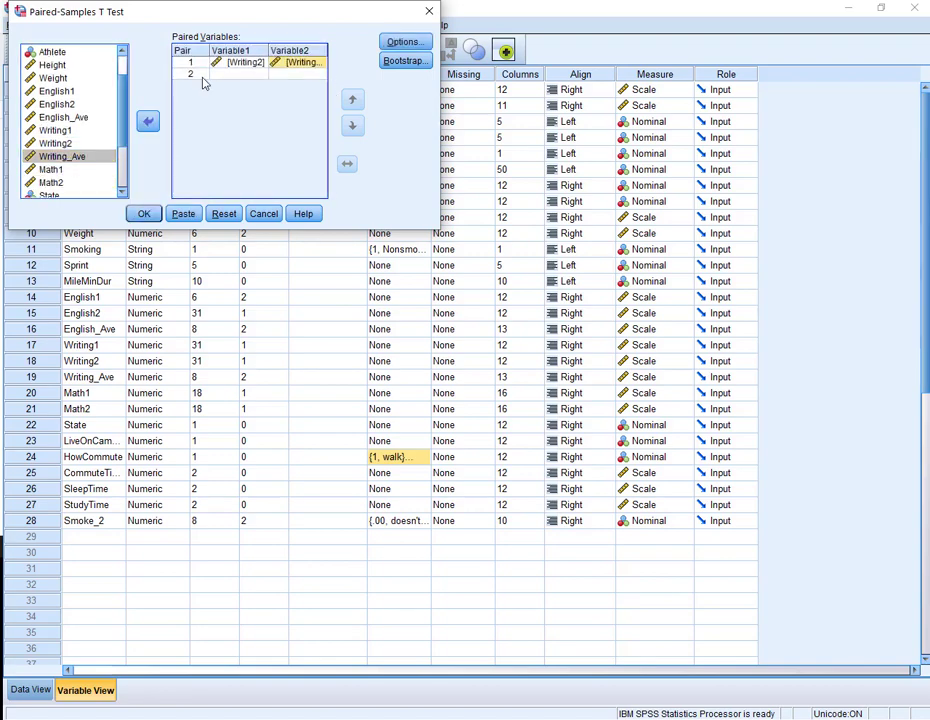
pyautogui.click(144, 214)
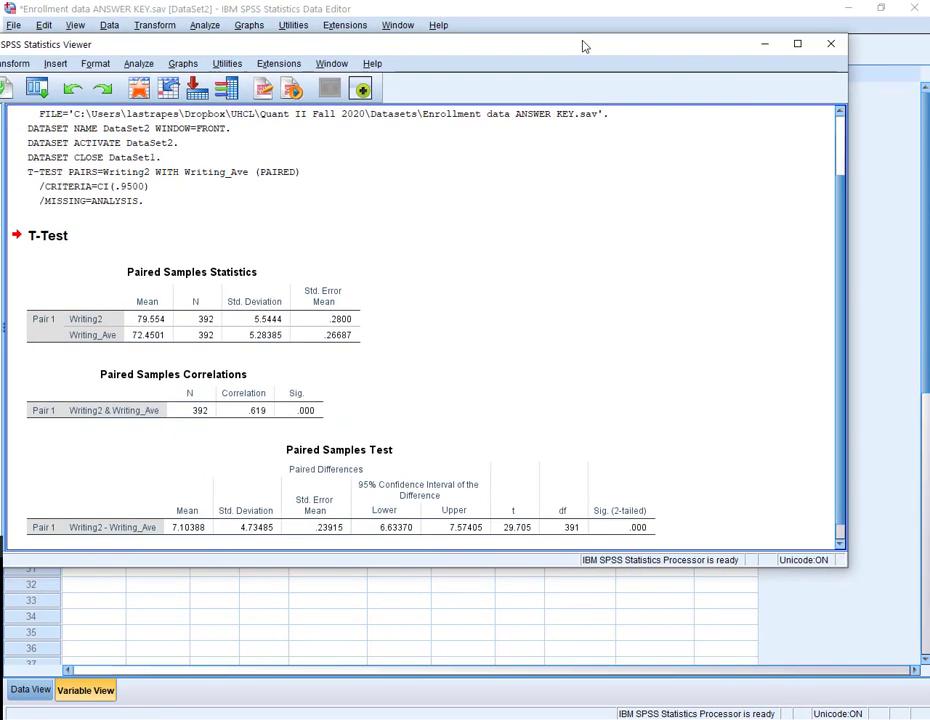
# Maximize the output viewer and examine the paired-samples statistics, correlations and test tables.
pyautogui.moveTo(581, 46); pyautogui.dragTo(644, 29)
pyautogui.click(882, 26)
pyautogui.click(487, 357)
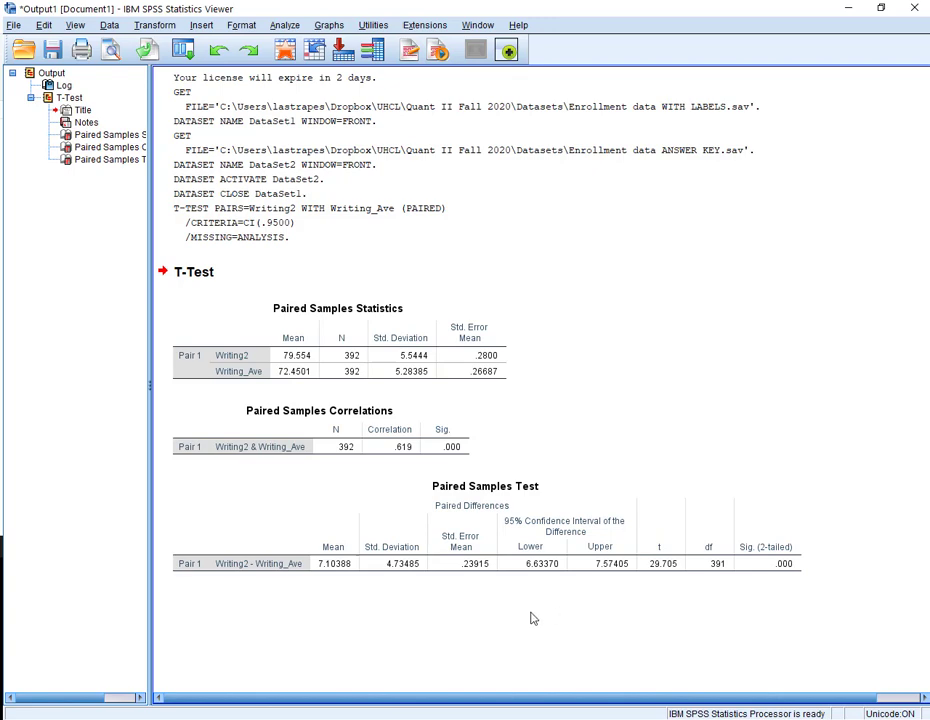
pyautogui.click(668, 578)
pyautogui.click(667, 593)
pyautogui.click(548, 568)
pyautogui.click(392, 405)
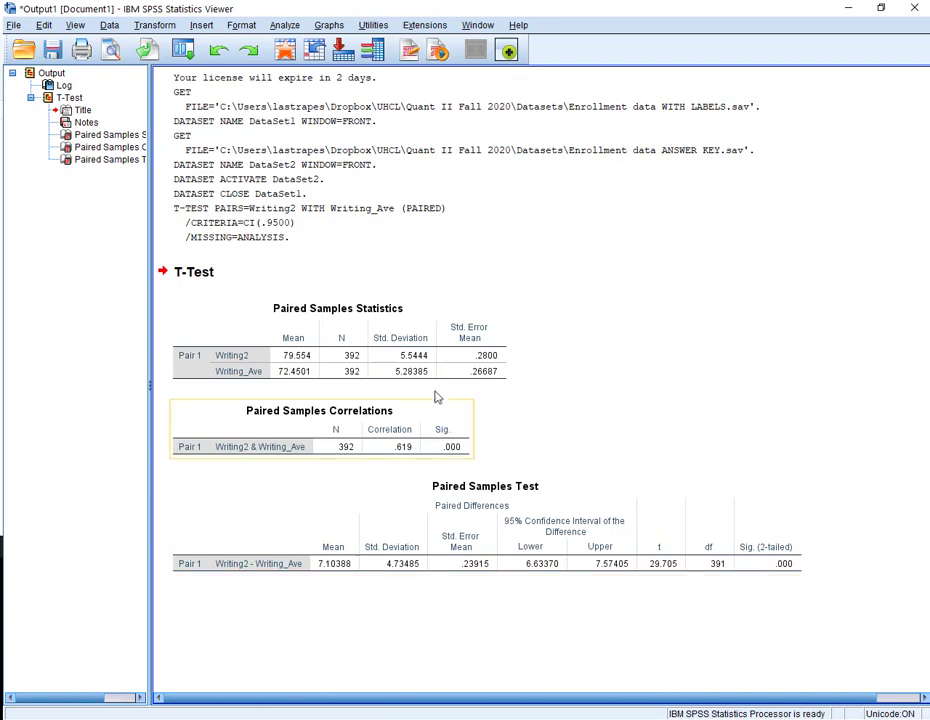
pyautogui.click(426, 367)
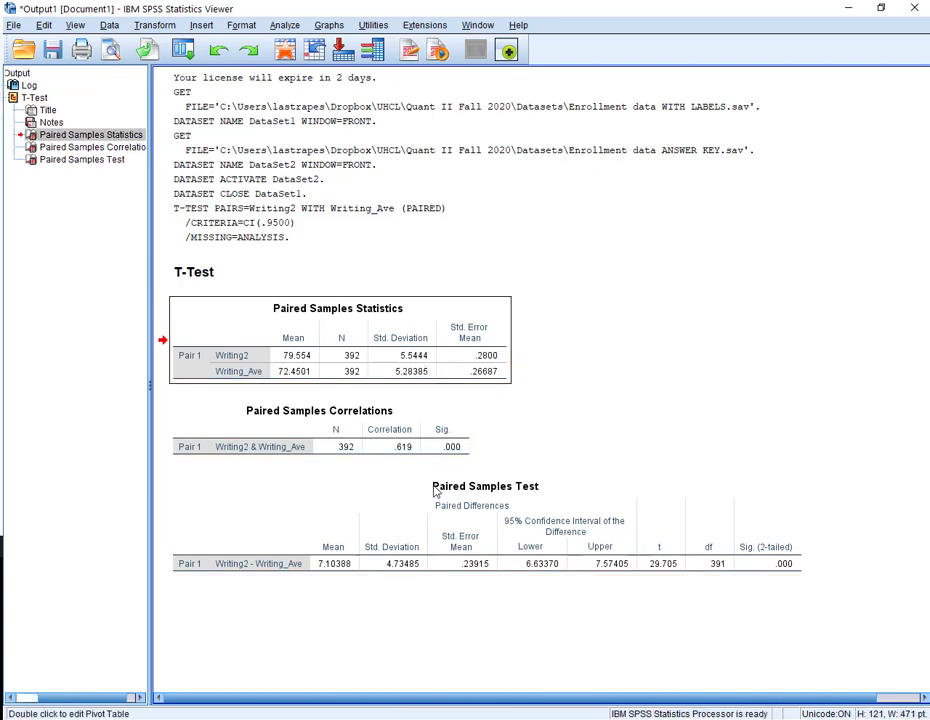
pyautogui.keyDown('shift'); pyautogui.click(435, 530); pyautogui.keyUp('shift')
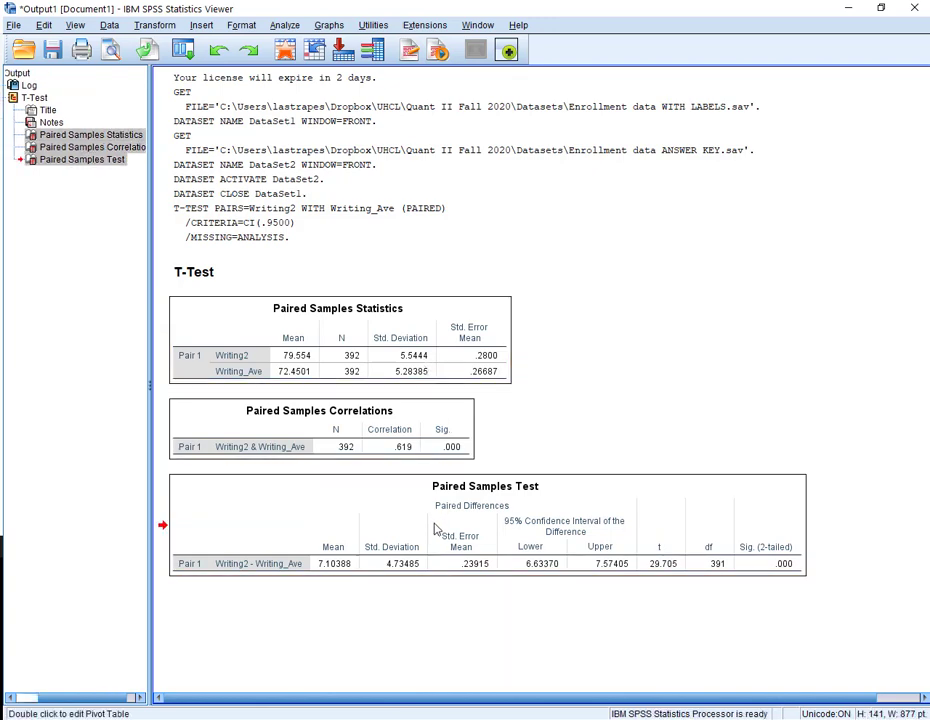
pyautogui.click(575, 400)
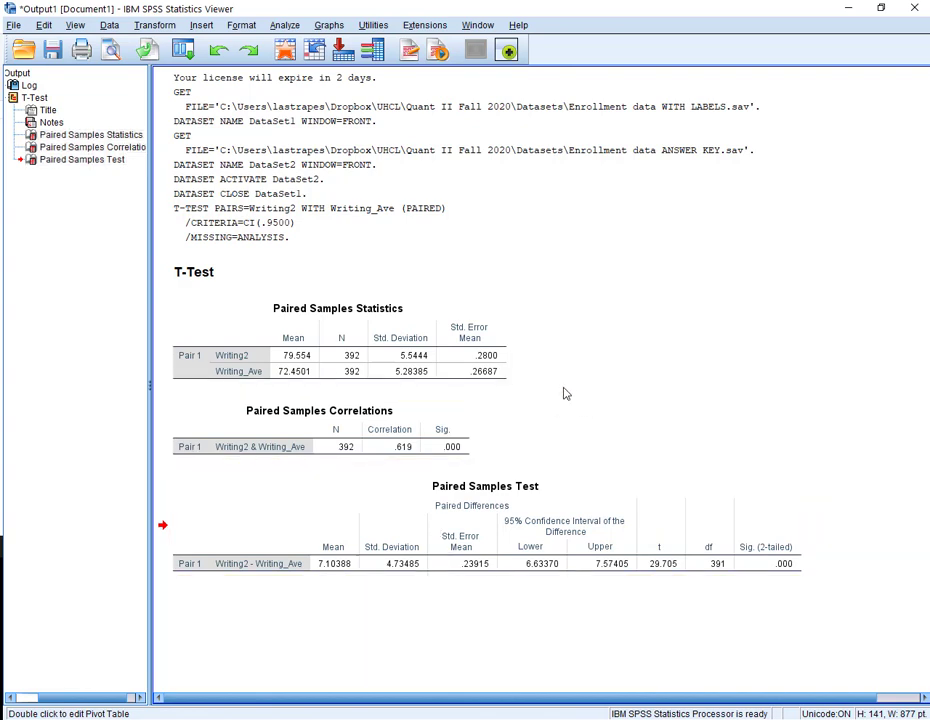
# Copy the Paired Samples Statistics and Paired Samples Test tables into the Word assignment on blank lines below question 1.
pyautogui.click(505, 354)
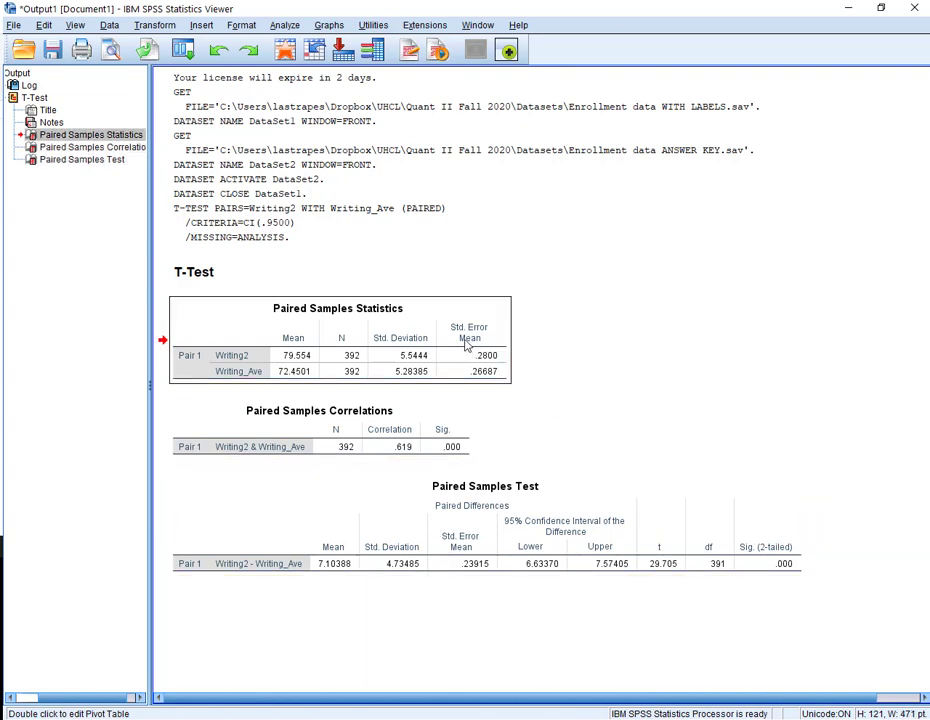
pyautogui.click(488, 534)
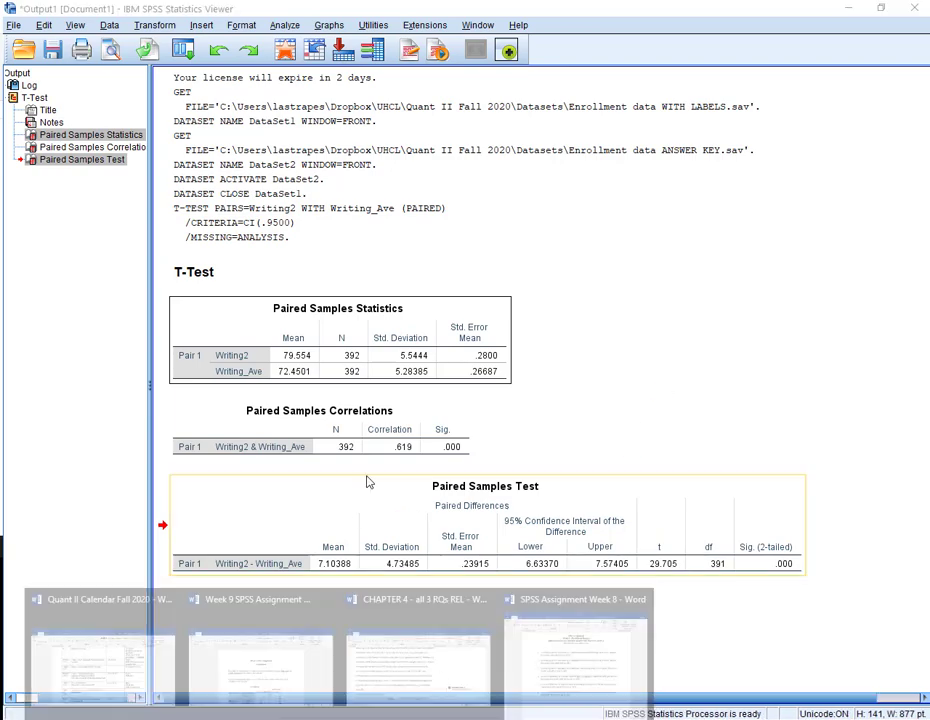
pyautogui.click(556, 639)
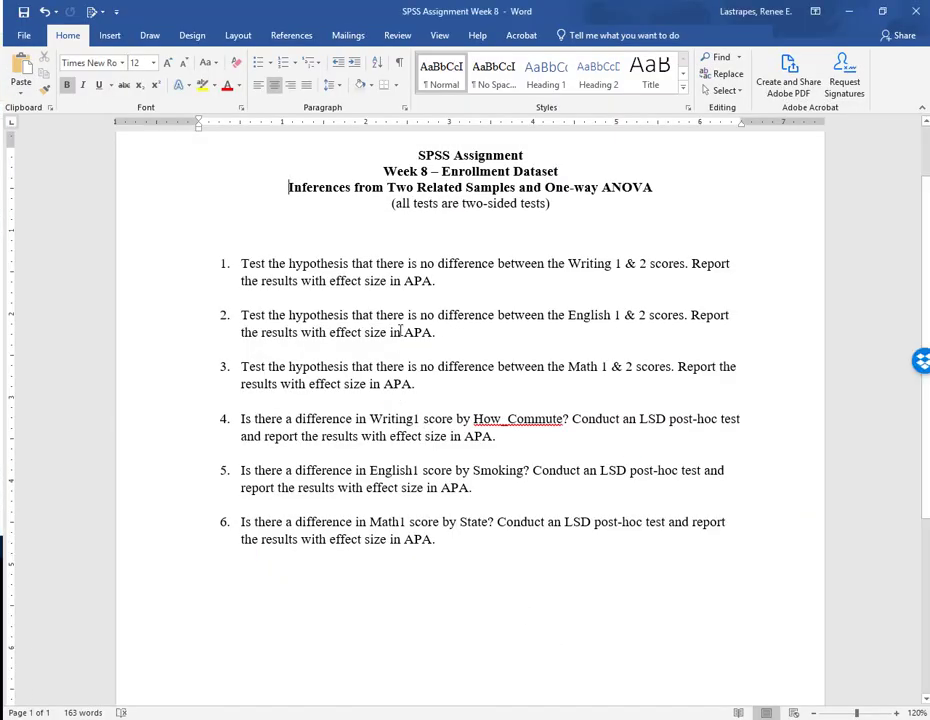
pyautogui.click(459, 284)
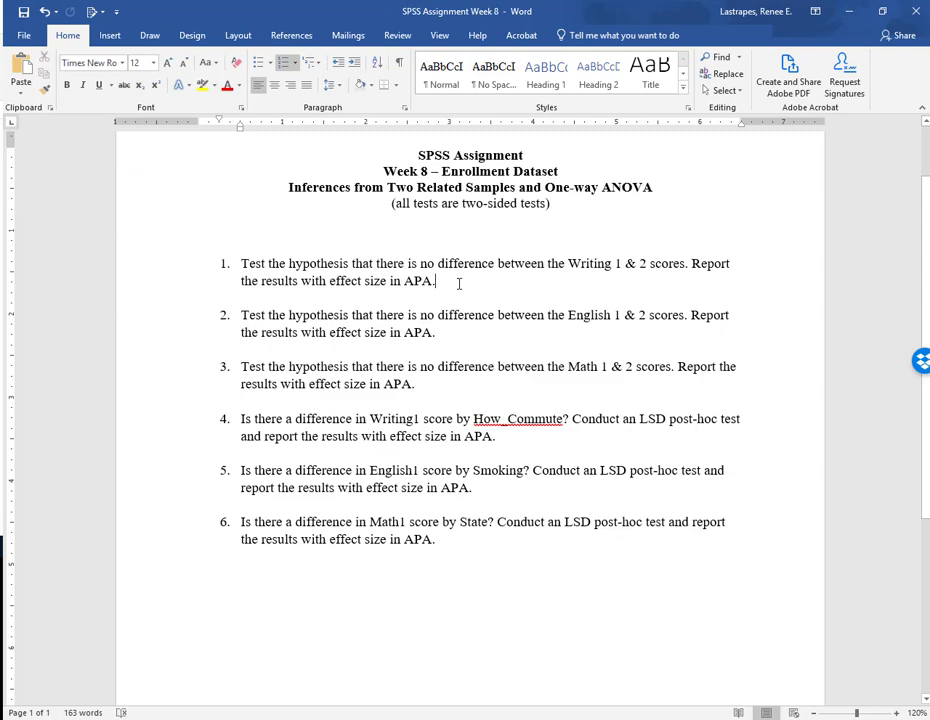
pyautogui.press('Return')
pyautogui.press('Return')
pyautogui.press('Return')
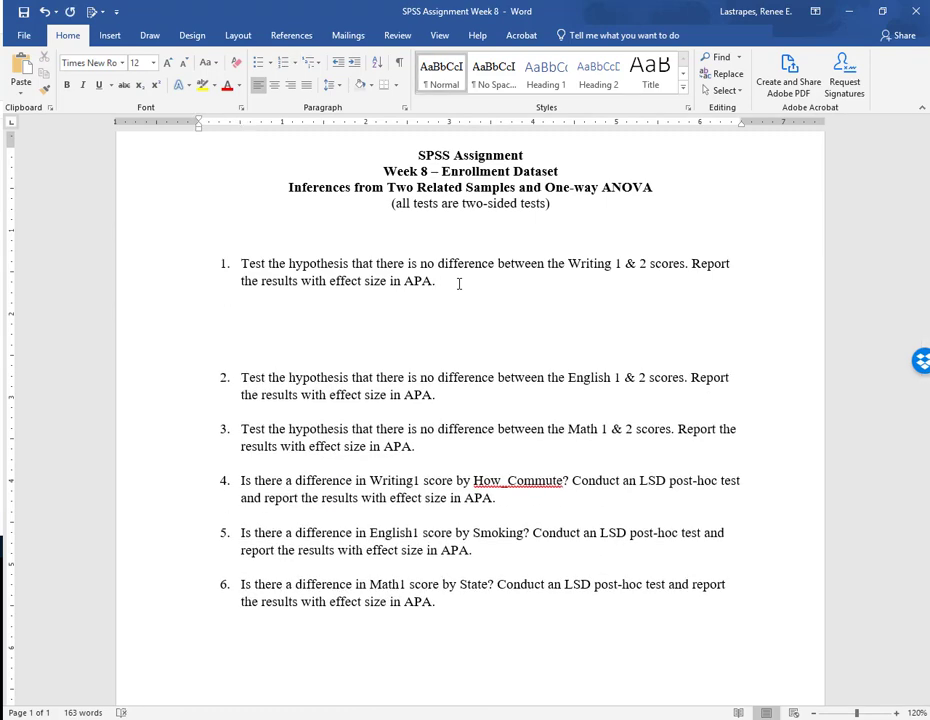
pyautogui.hotkey('ctrl', 'v')
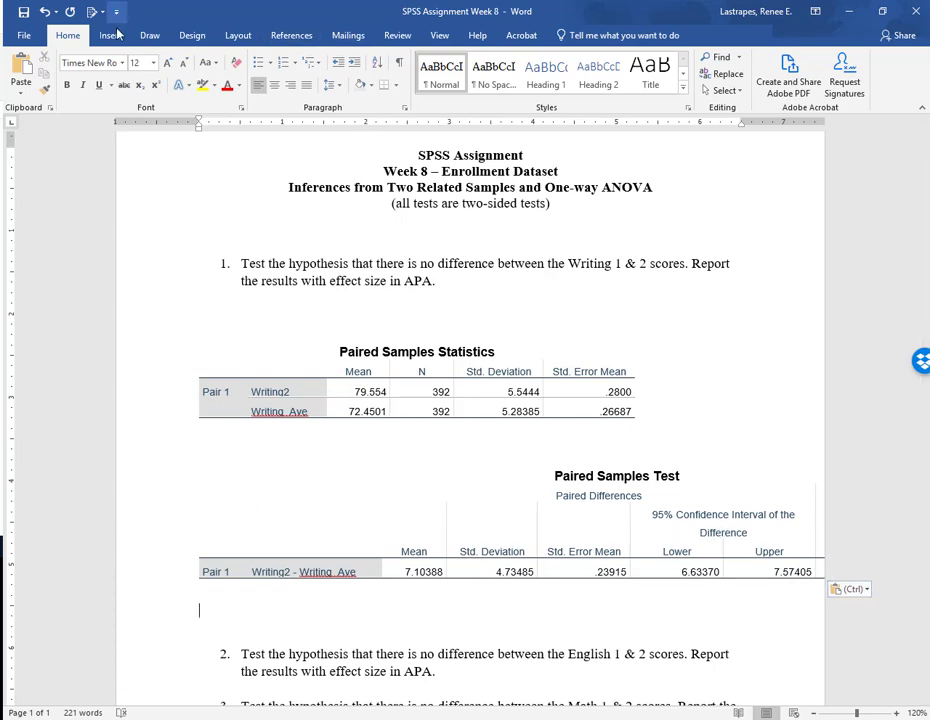
# Change the page orientation of the assignment document to landscape.
pyautogui.click(238, 35)
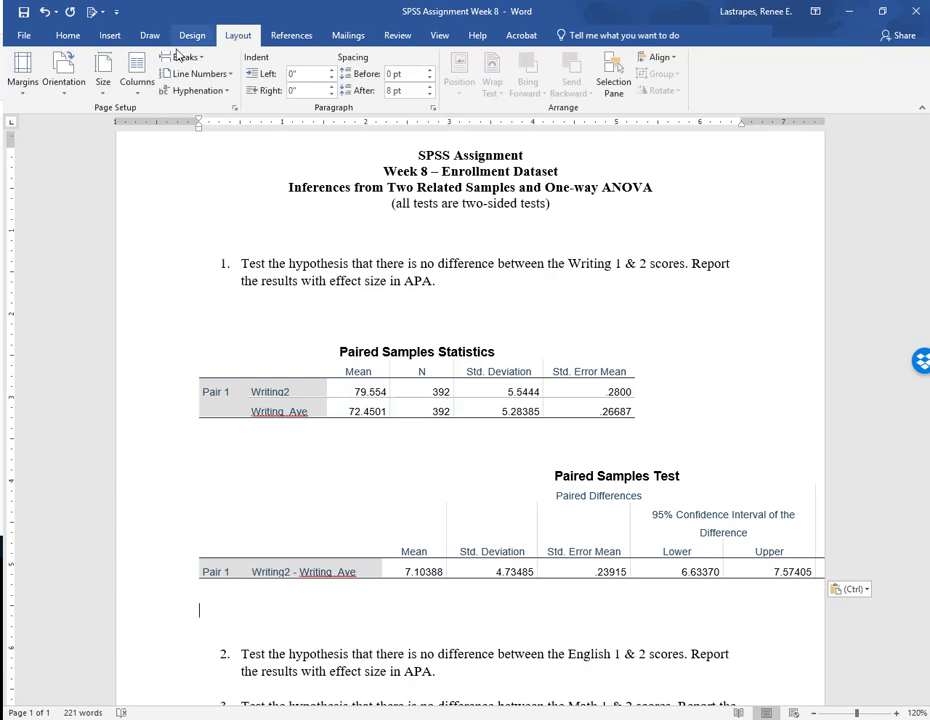
pyautogui.click(64, 84)
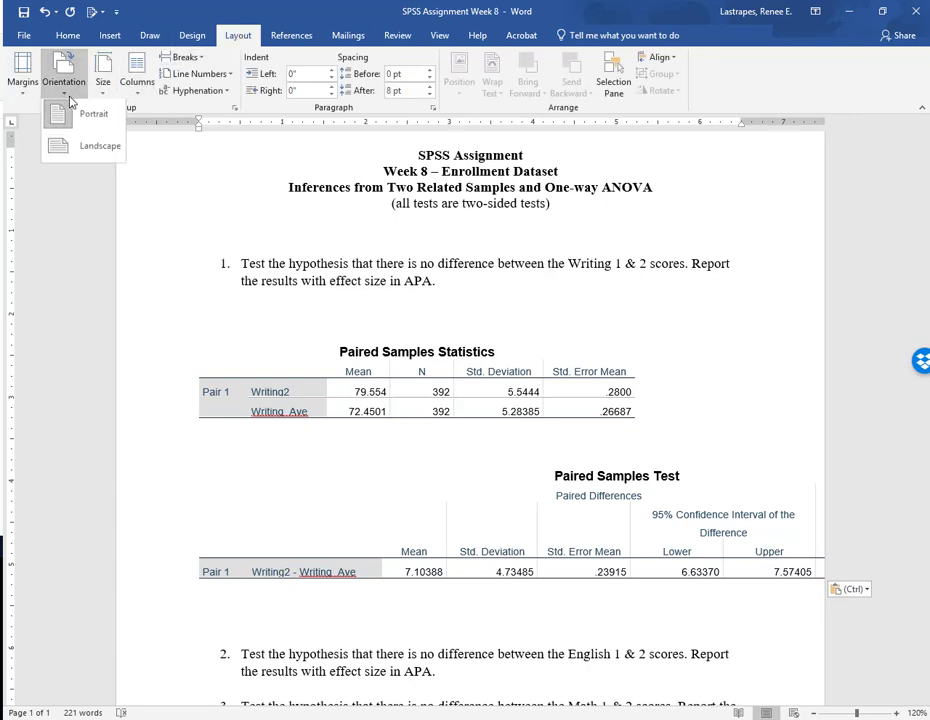
pyautogui.click(84, 148)
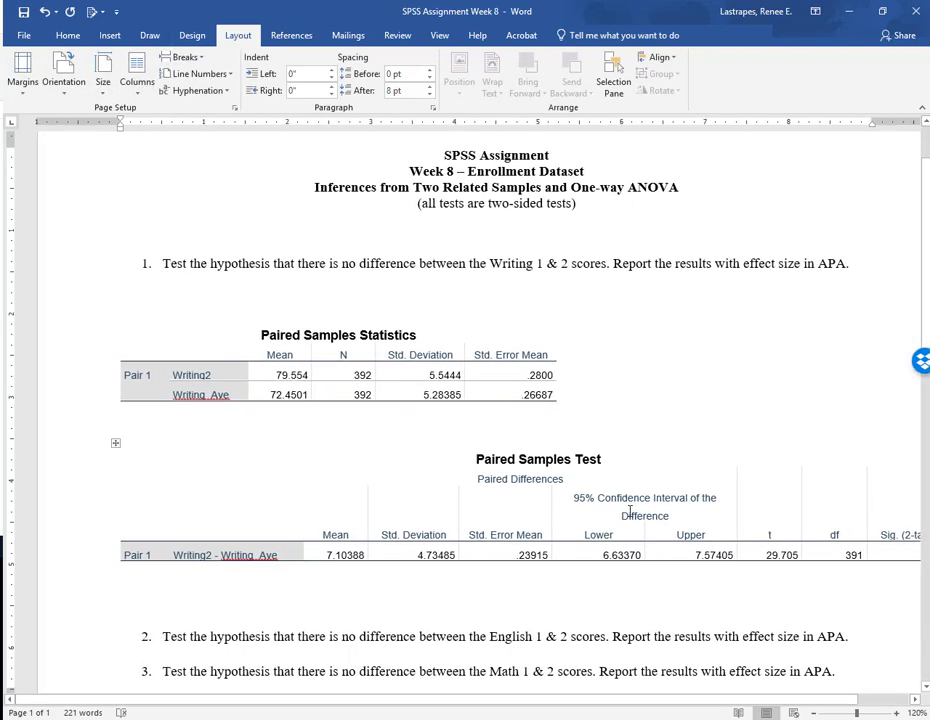
pyautogui.moveTo(608, 701); pyautogui.dragTo(692, 714)
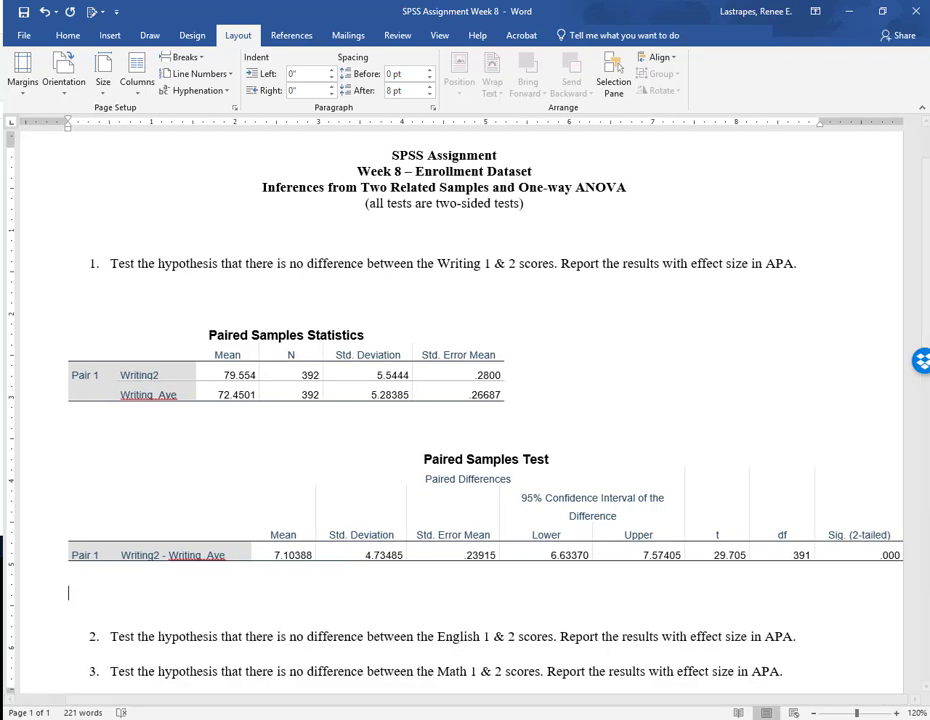
pyautogui.click(812, 713)
pyautogui.click(812, 713)
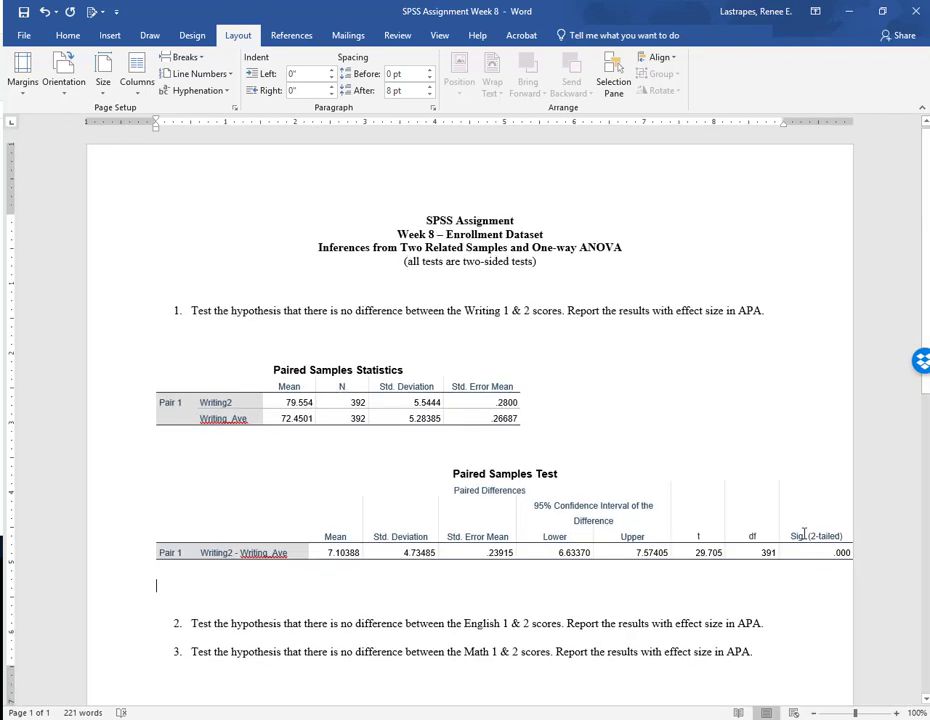
pyautogui.scroll(-1, 385, 431)
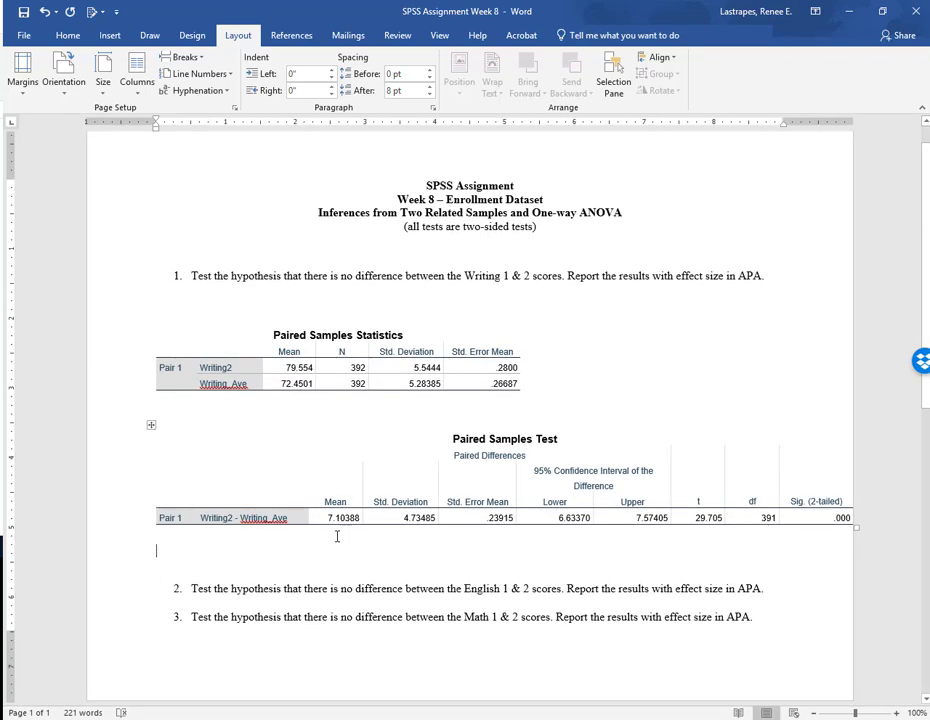
# Write the APA result "t(391) = 29.7, p < .001, Cohen's d =" on a new line below the Paired Samples Test table.
pyautogui.click(331, 558)
pyautogui.press('Return')
pyautogui.write('t')
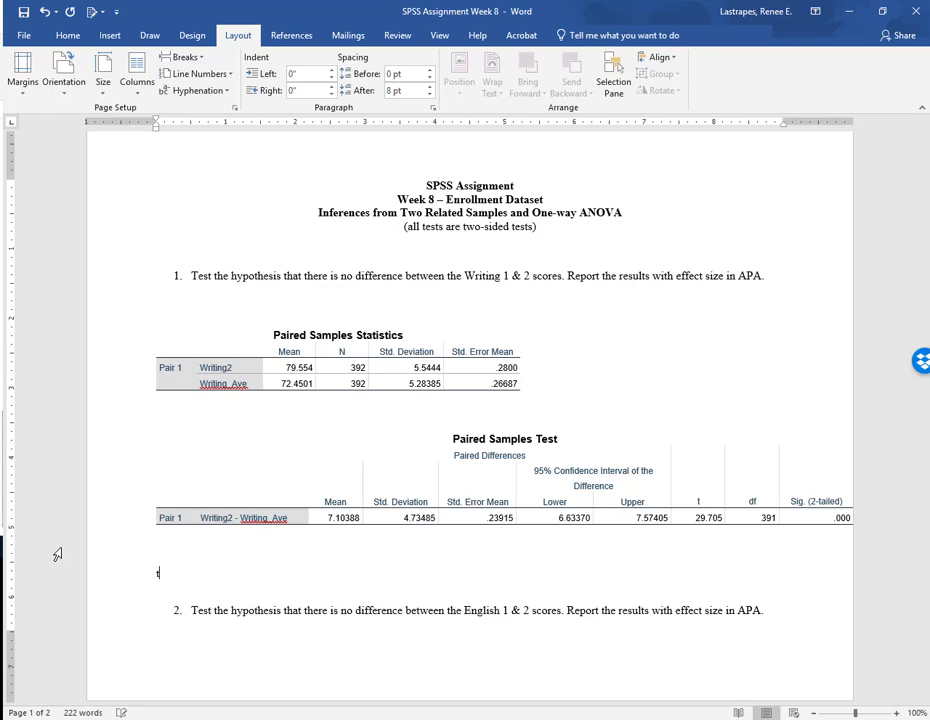
pyautogui.write('(')
pyautogui.hotkey('ctrl', 'z')
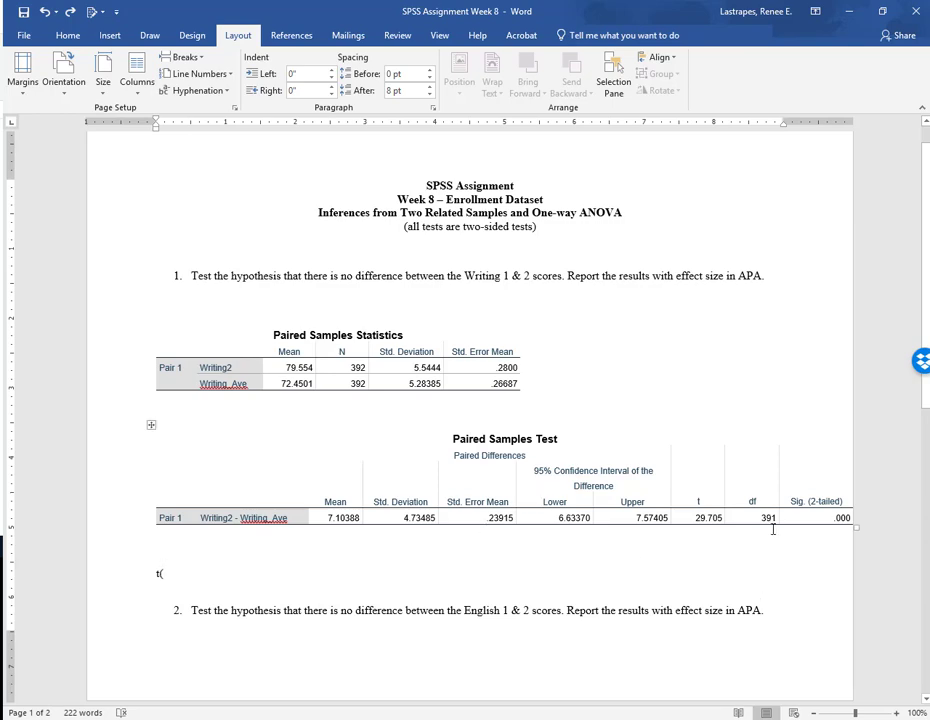
pyautogui.write('39')
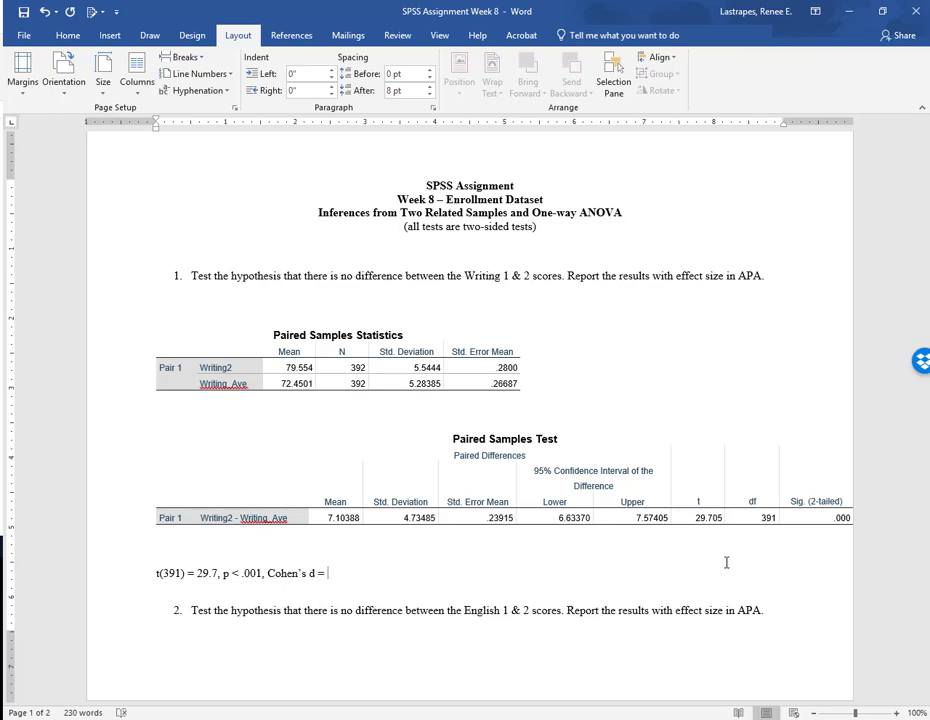
pyautogui.hotkey('alt', 'Tab')
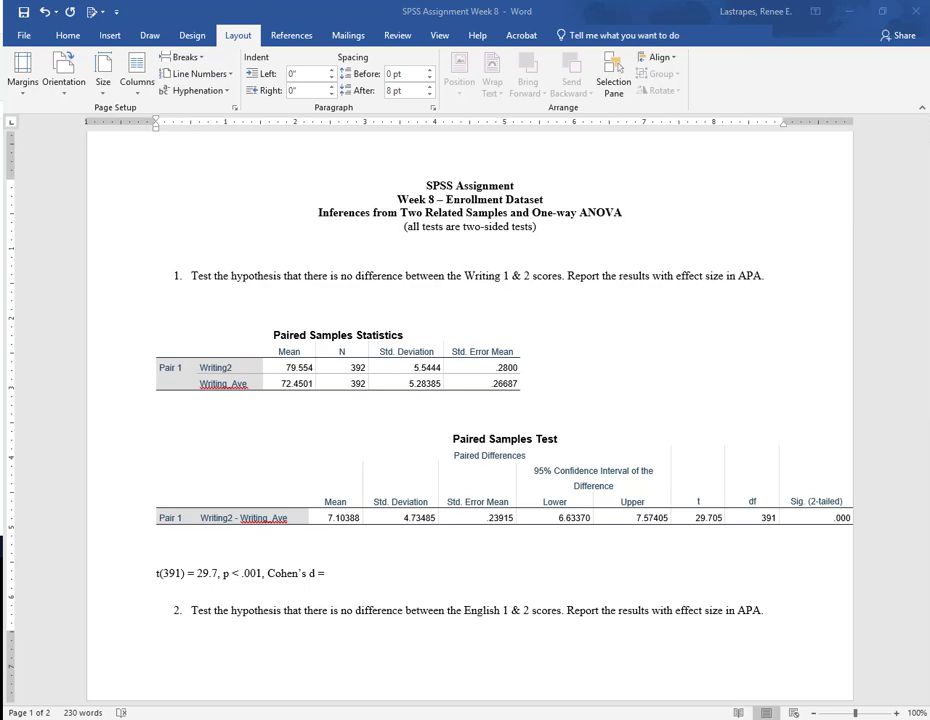
pyautogui.moveTo(515, 185); pyautogui.dragTo(690, 116)
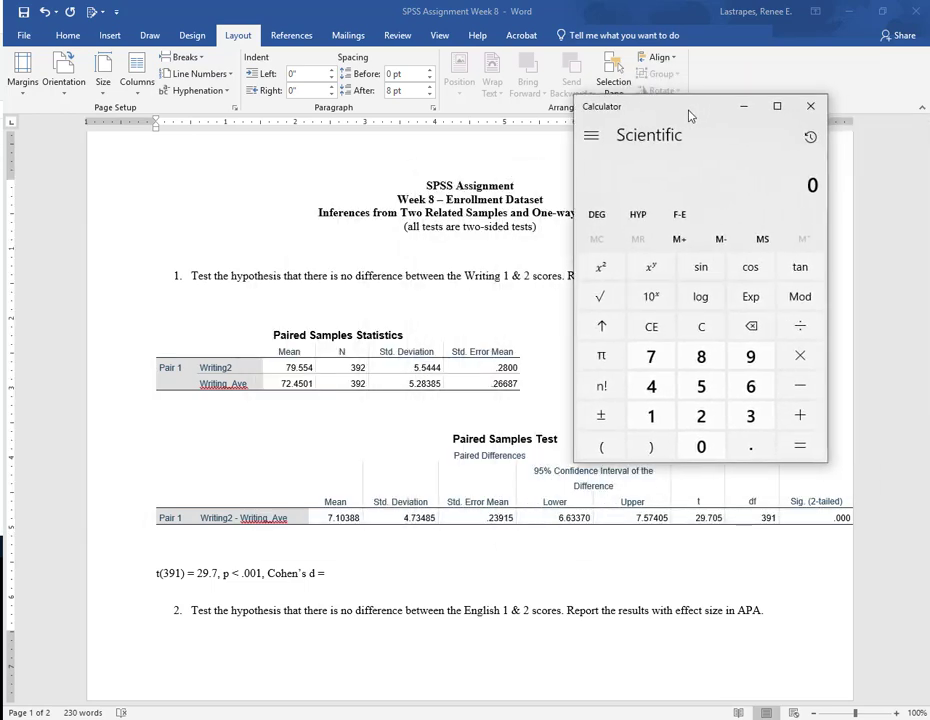
pyautogui.click(654, 357)
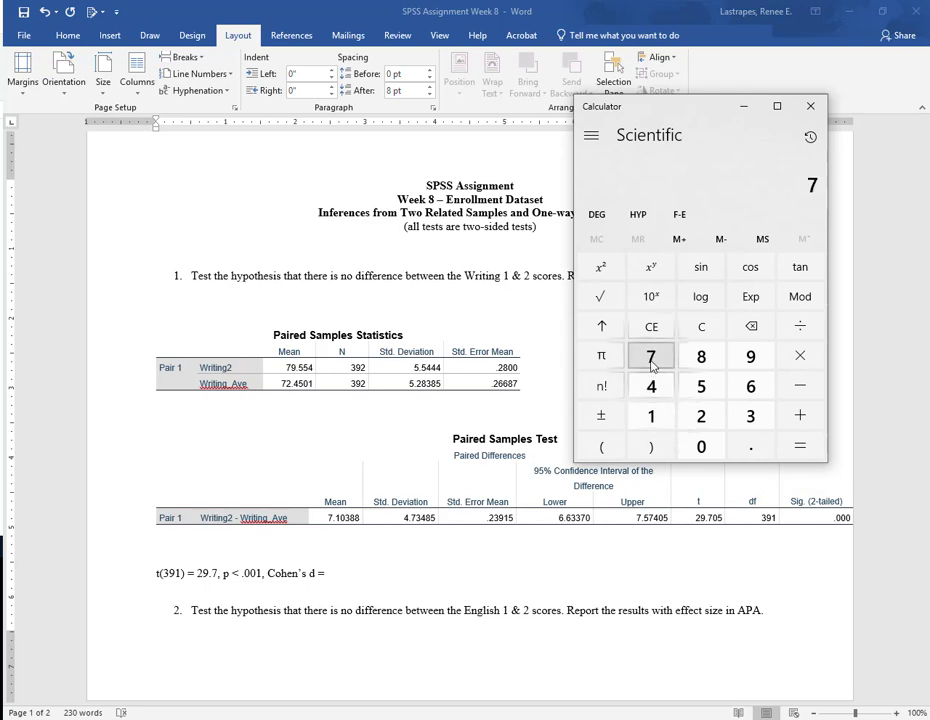
pyautogui.click(763, 456)
pyautogui.click(800, 326)
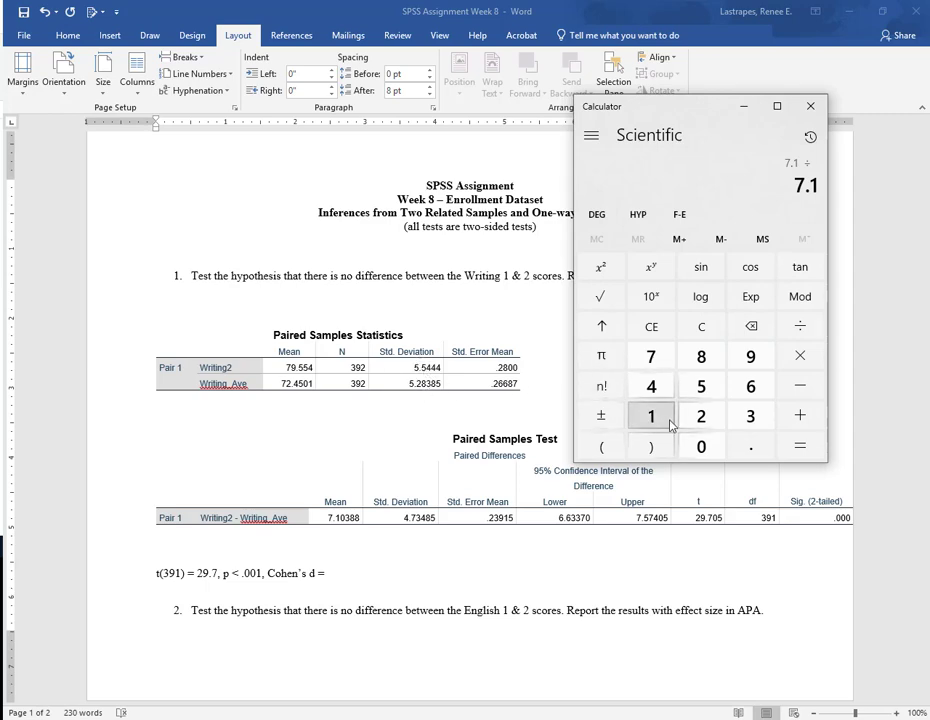
pyautogui.click(597, 450)
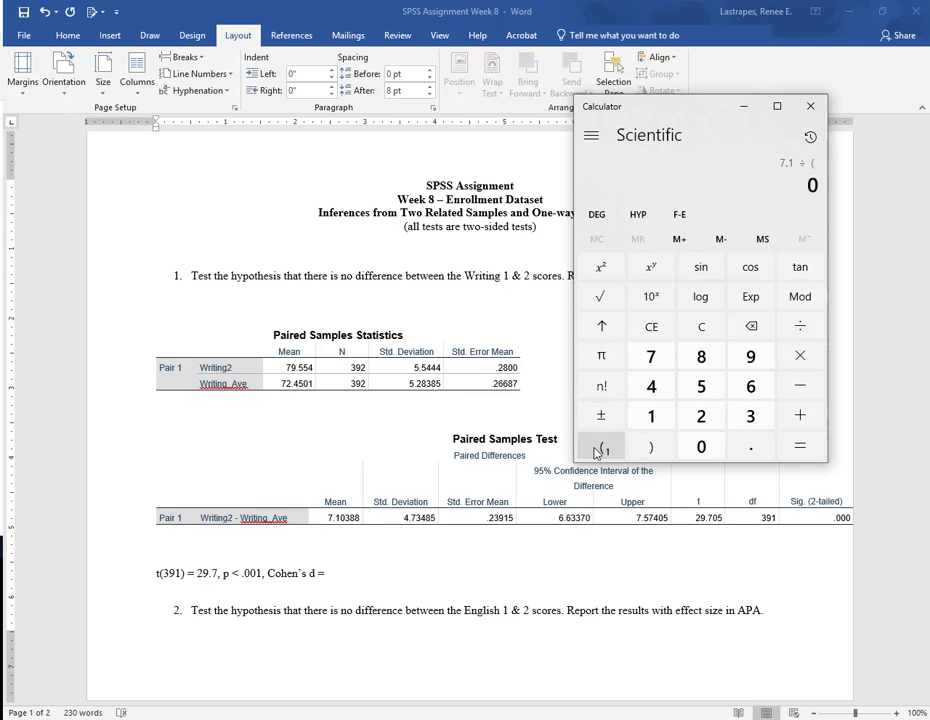
pyautogui.click(691, 397)
pyautogui.click(735, 443)
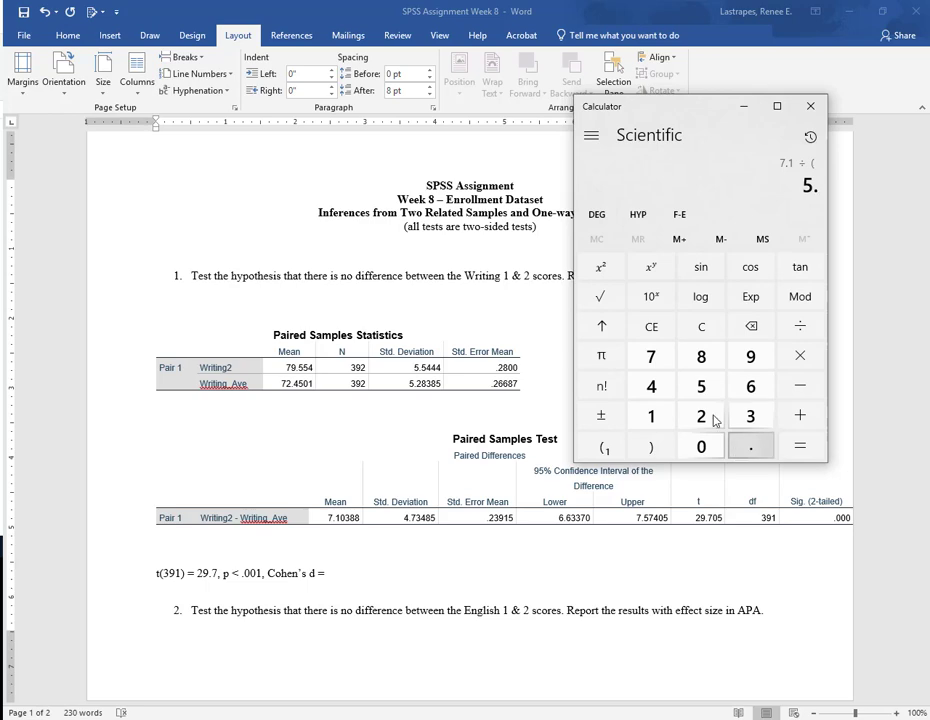
pyautogui.click(651, 393)
pyautogui.click(650, 329)
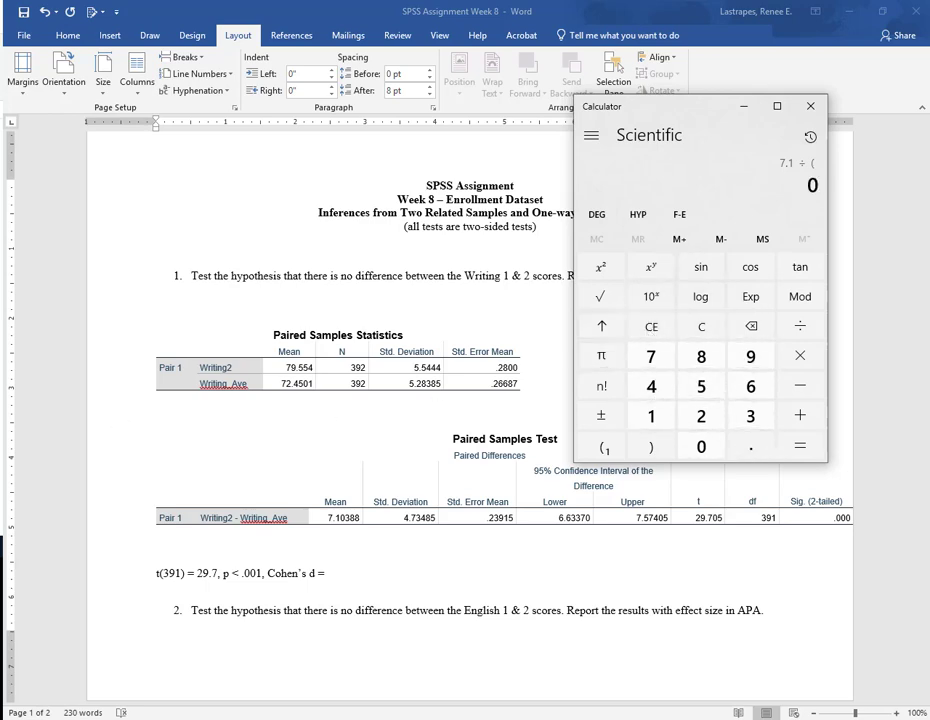
pyautogui.click(811, 106)
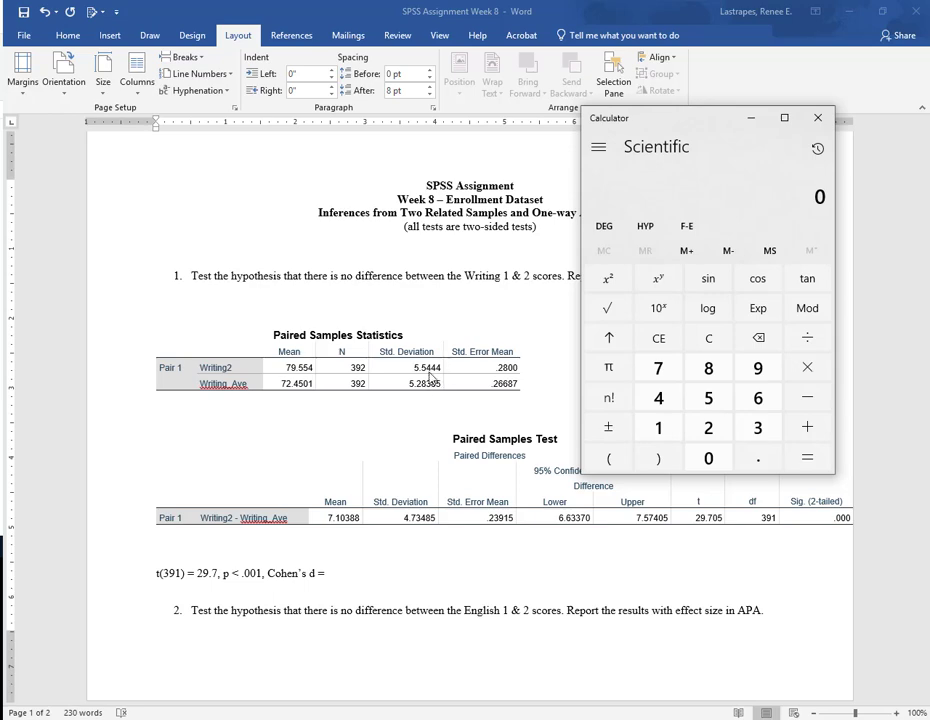
# Calculate Cohen's d for the writing scores in the calculator by dividing the mean difference 7.1 by the standard deviation 5.4.
pyautogui.click(659, 376)
pyautogui.click(758, 458)
pyautogui.click(659, 428)
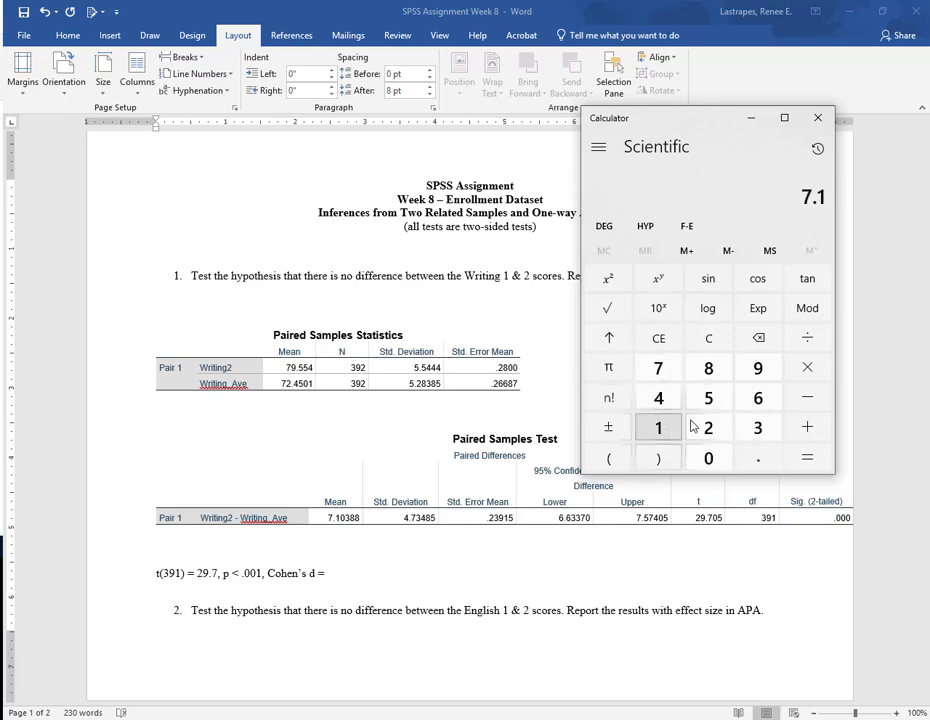
pyautogui.click(822, 347)
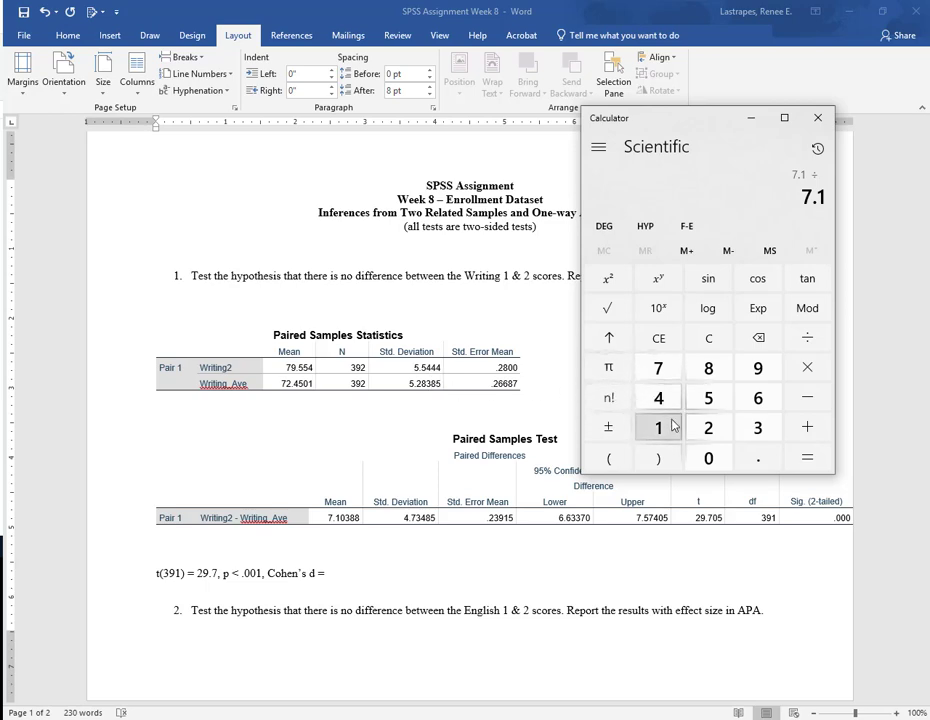
pyautogui.click(704, 399)
pyautogui.click(758, 460)
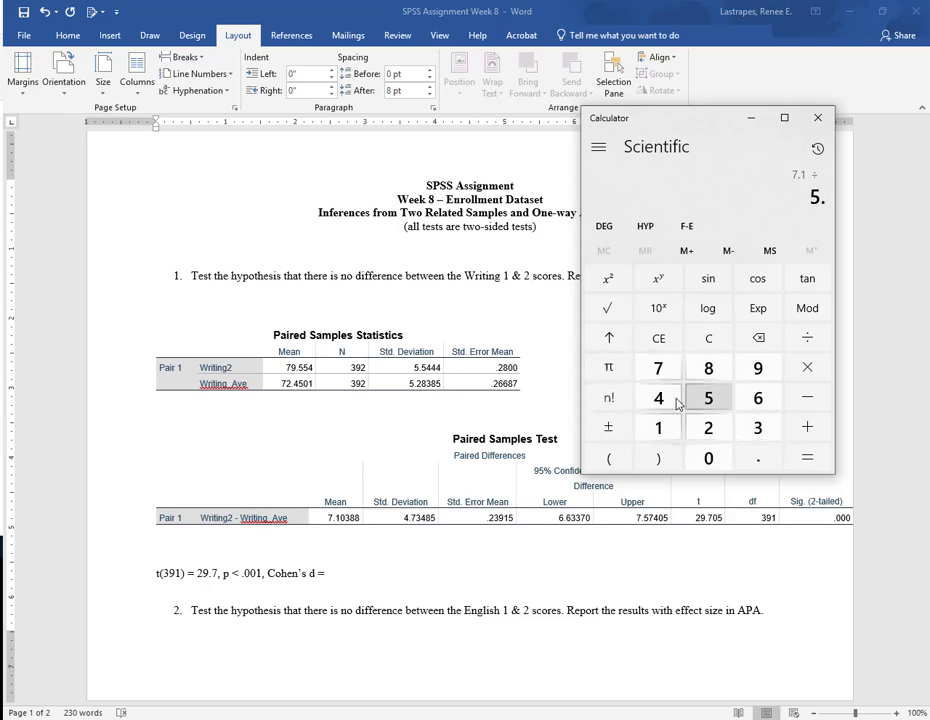
pyautogui.click(661, 398)
pyautogui.click(807, 457)
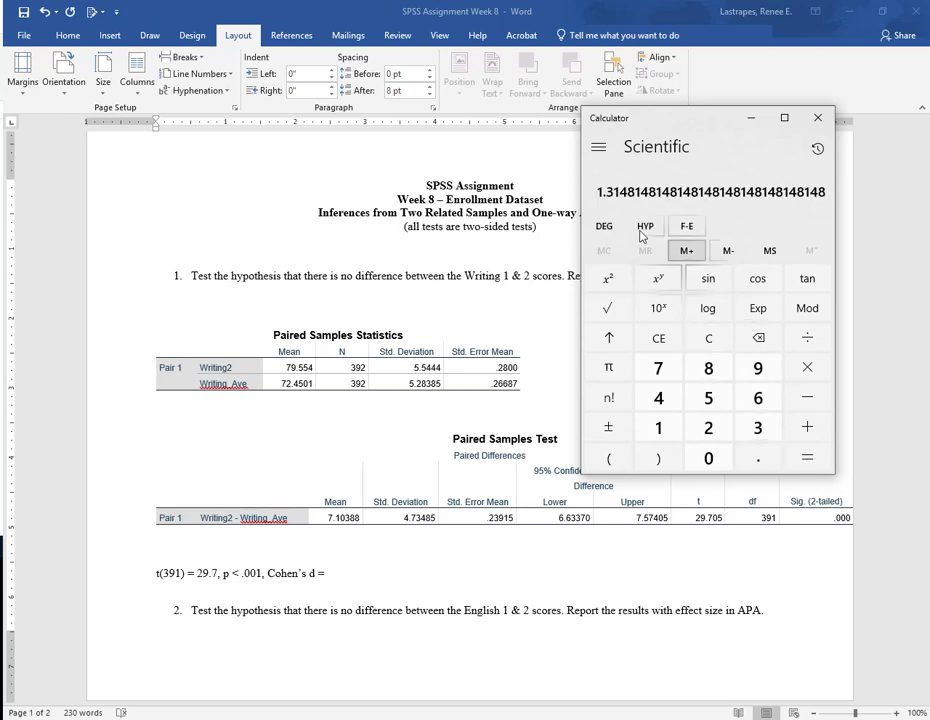
# Complete the APA line in the Word assignment with "1.3 there is a significant difference between the two scores with a large effect size.".
pyautogui.click(382, 572)
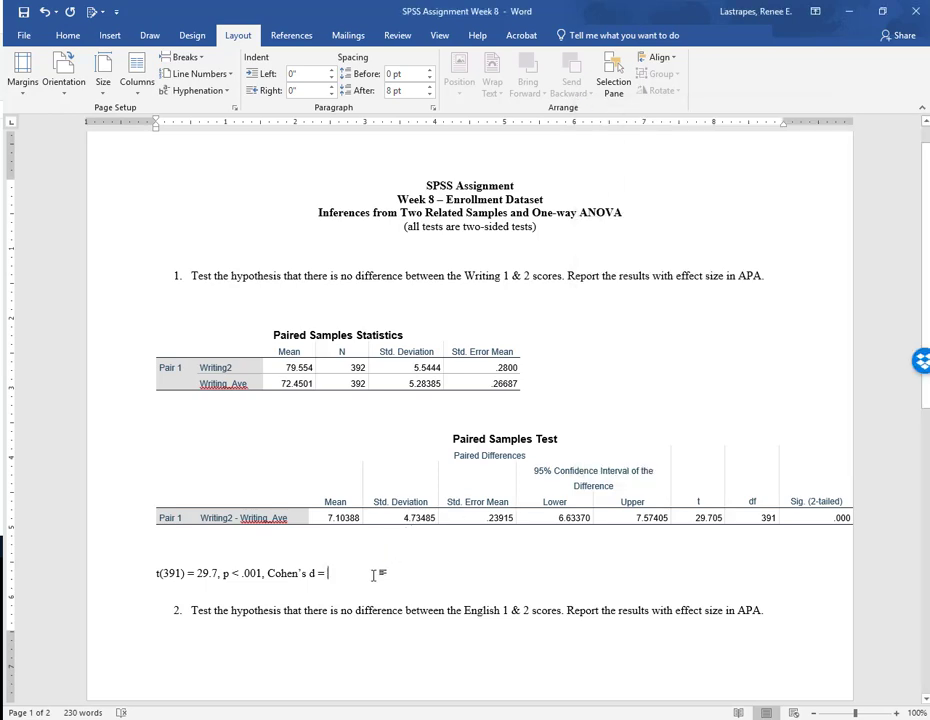
pyautogui.write('1.')
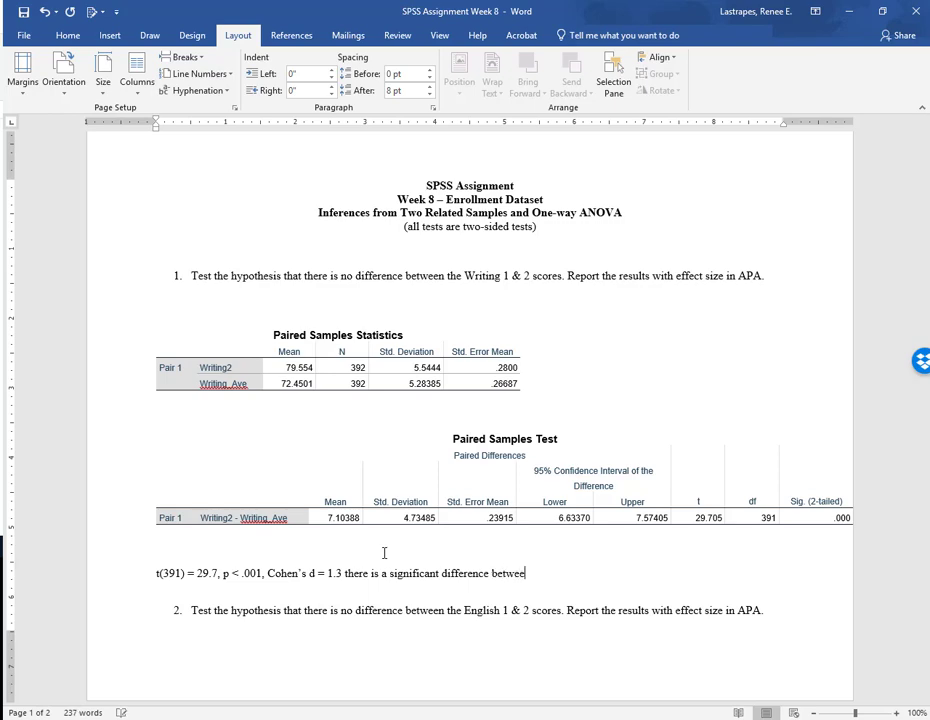
pyautogui.write('n the two scores with a large effect size.')
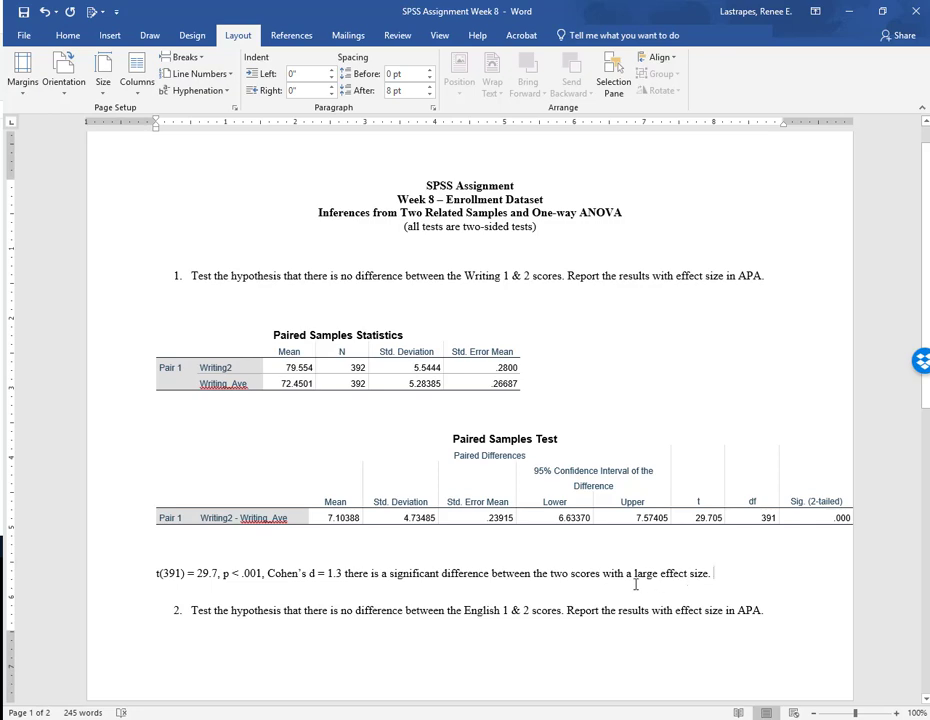
# Switch to the enrollment data in SPSS, open the Paired-Samples T Test and clear the previous variable pair.
pyautogui.scroll(-3, 620, 583)
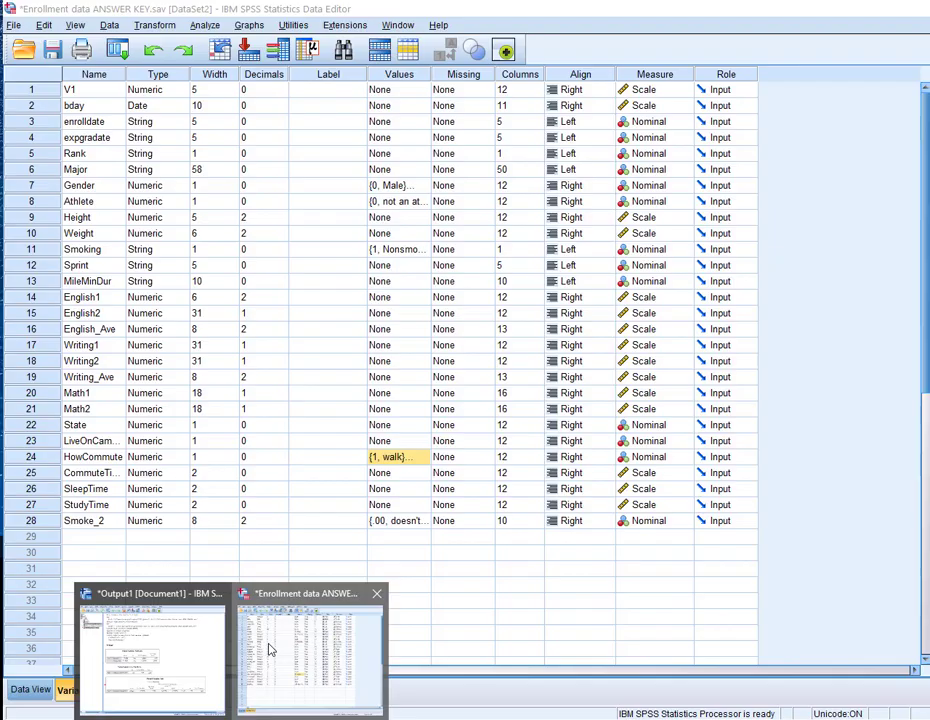
pyautogui.click(268, 650)
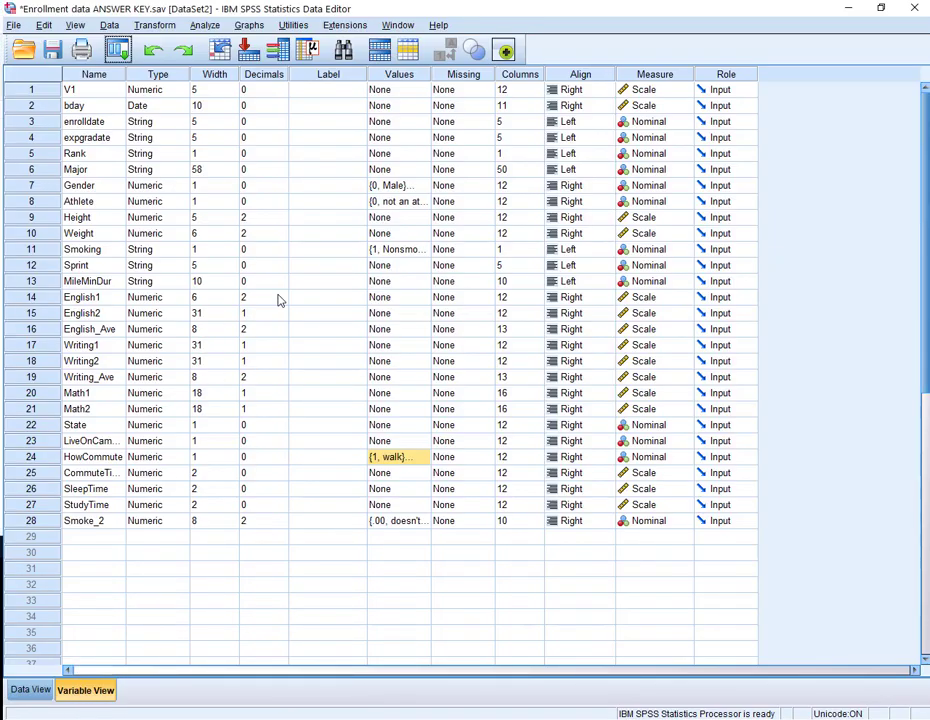
pyautogui.click(205, 25)
pyautogui.moveTo(213, 66)
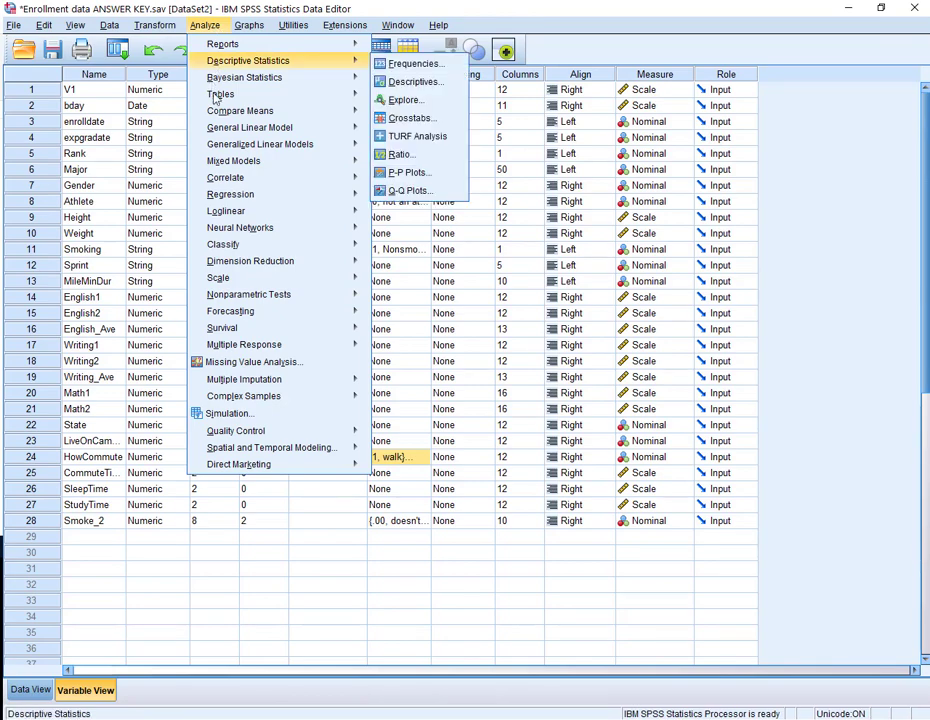
pyautogui.moveTo(218, 115)
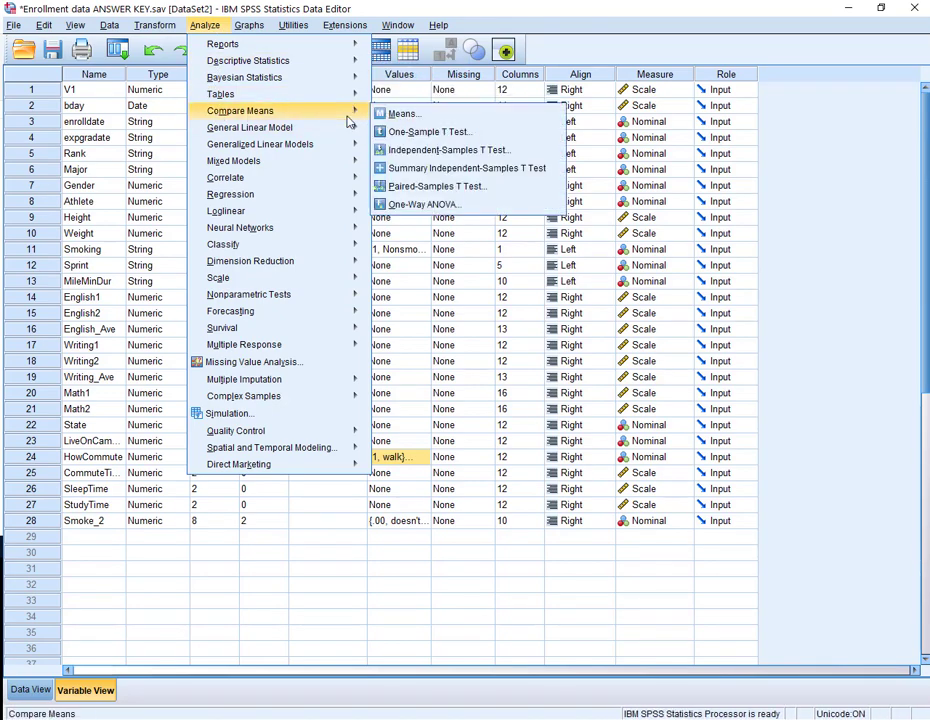
pyautogui.click(437, 186)
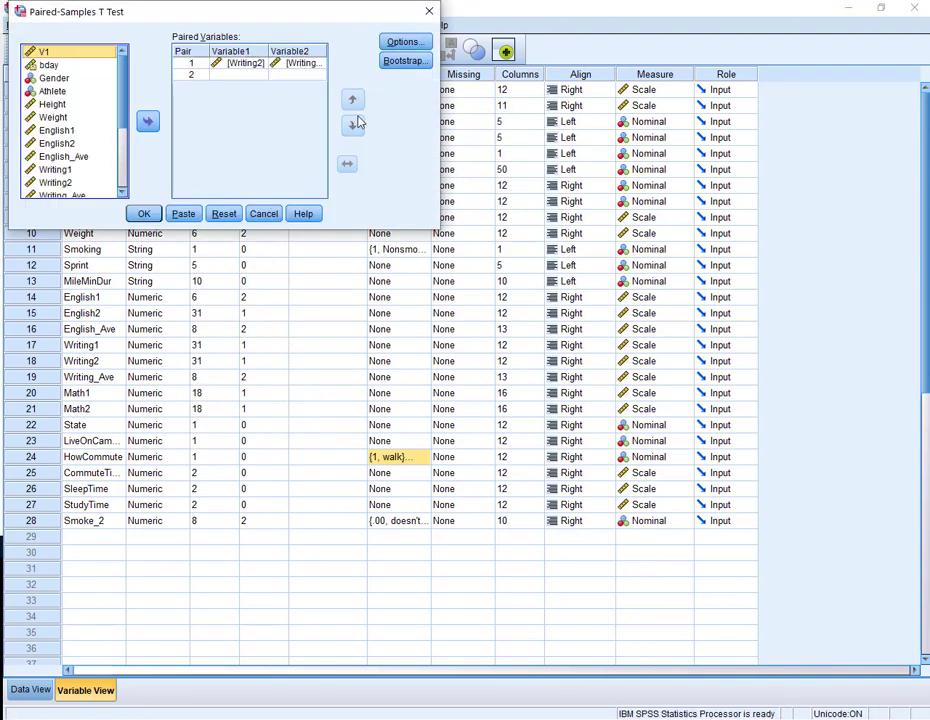
pyautogui.click(222, 215)
# Pair English2 with English_Ave and run the paired-samples t test.
pyautogui.scroll(-1, 80, 150)
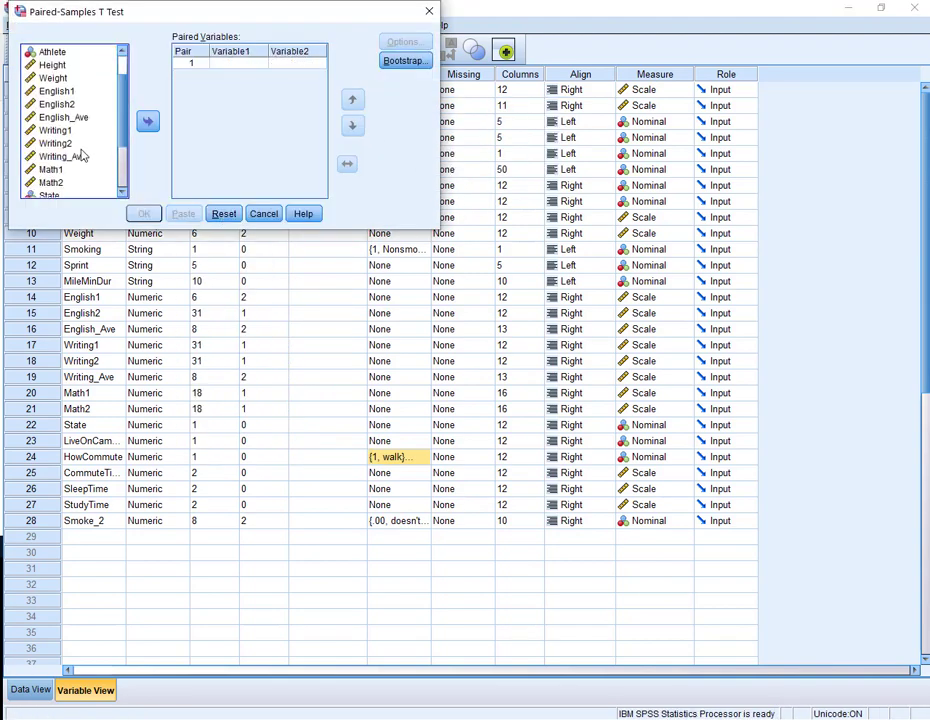
pyautogui.click(60, 104)
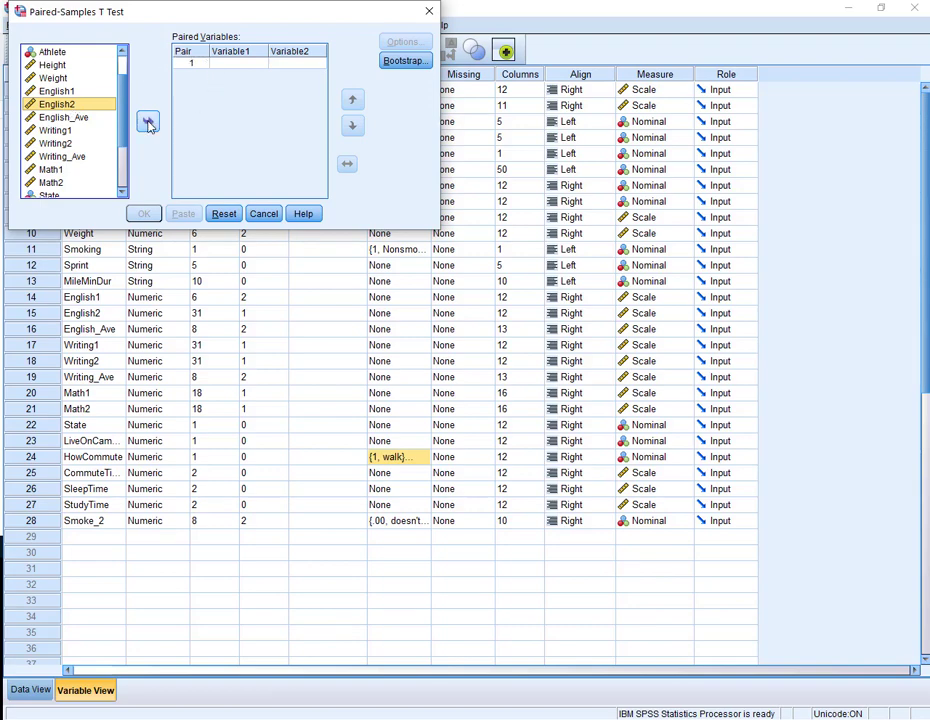
pyautogui.click(147, 121)
pyautogui.click(82, 117)
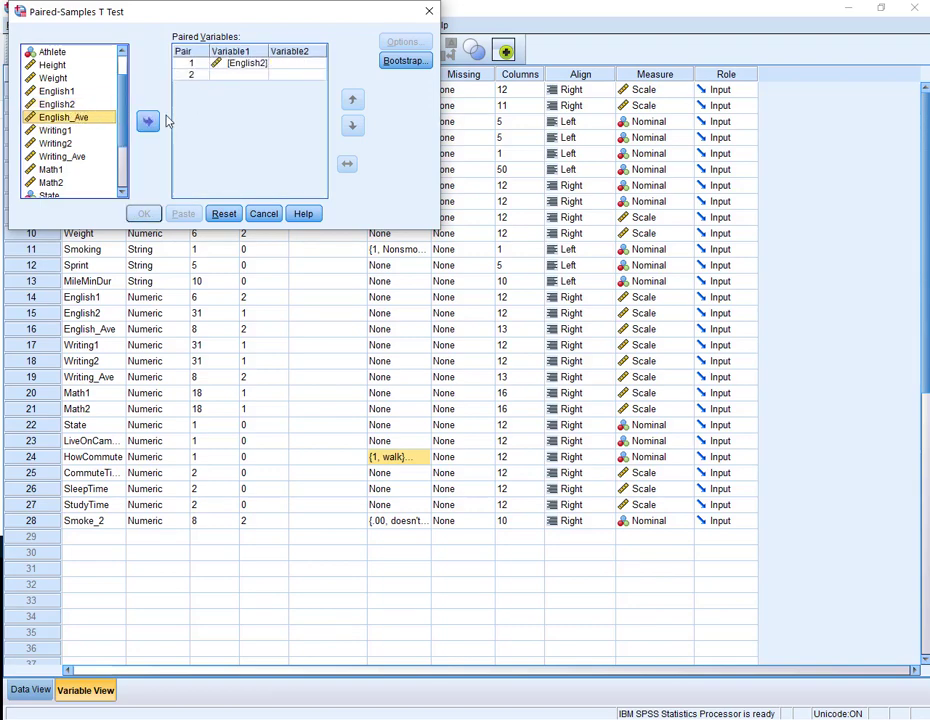
pyautogui.click(147, 121)
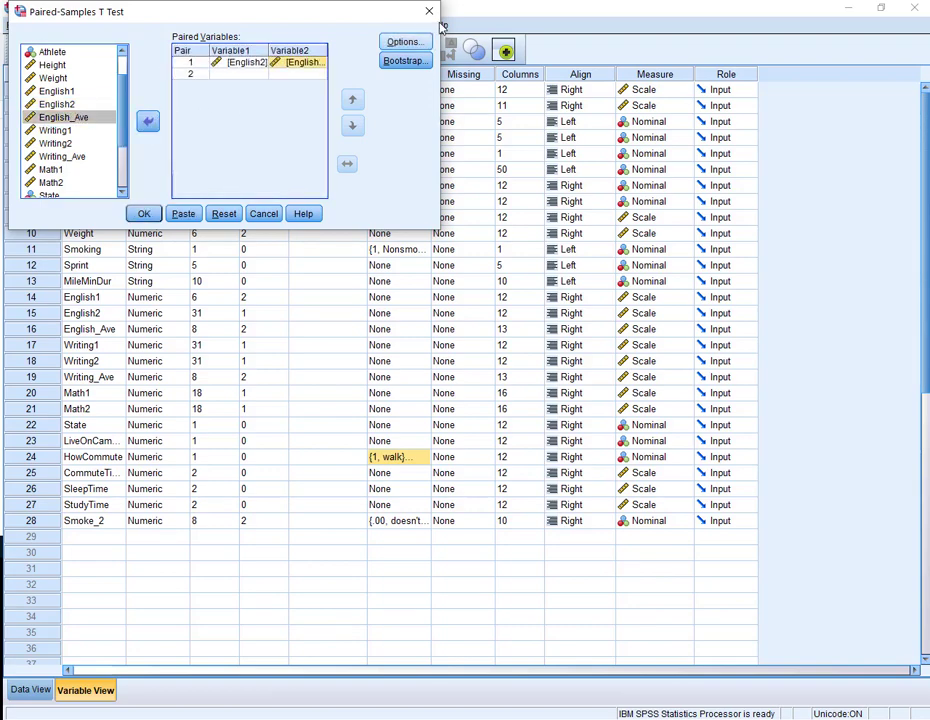
pyautogui.click(144, 214)
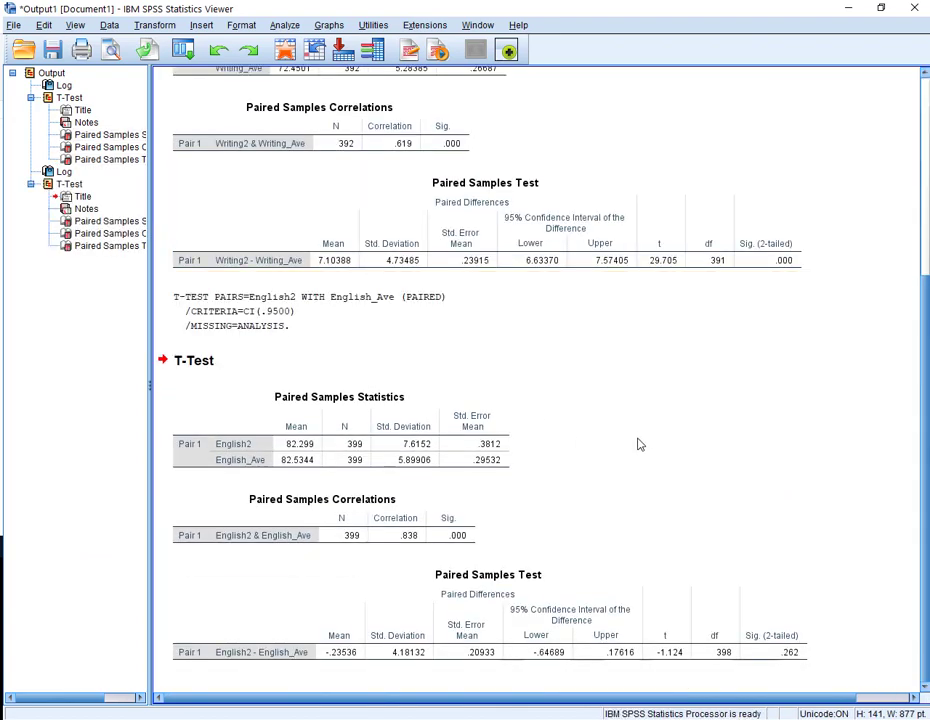
# Examine the means, correlation and test tables of the English paired-samples output.
pyautogui.click(284, 462)
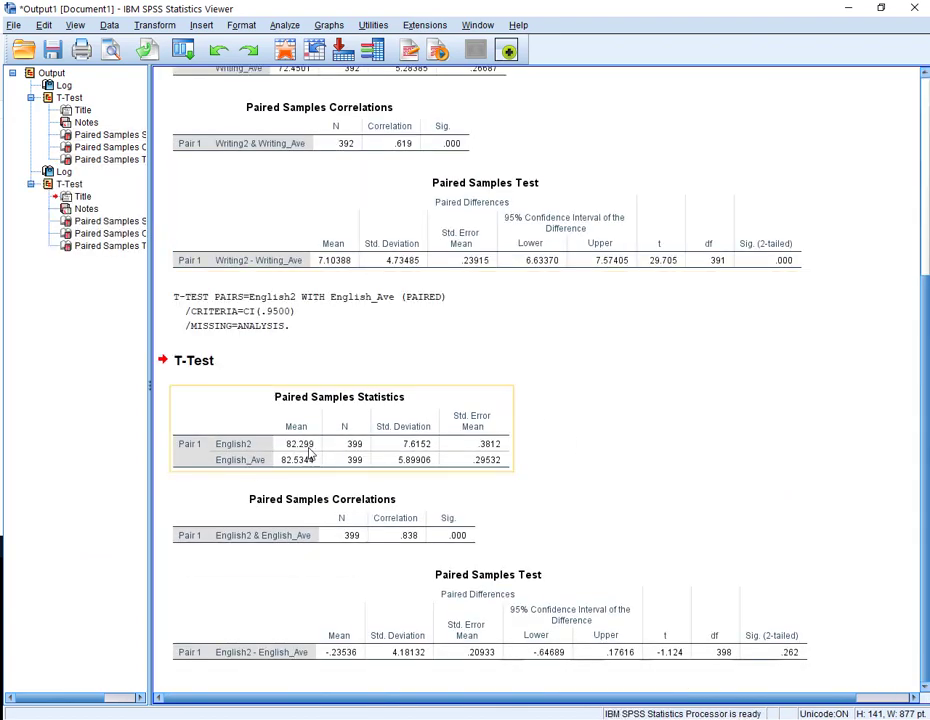
pyautogui.click(469, 546)
pyautogui.click(517, 566)
pyautogui.click(300, 462)
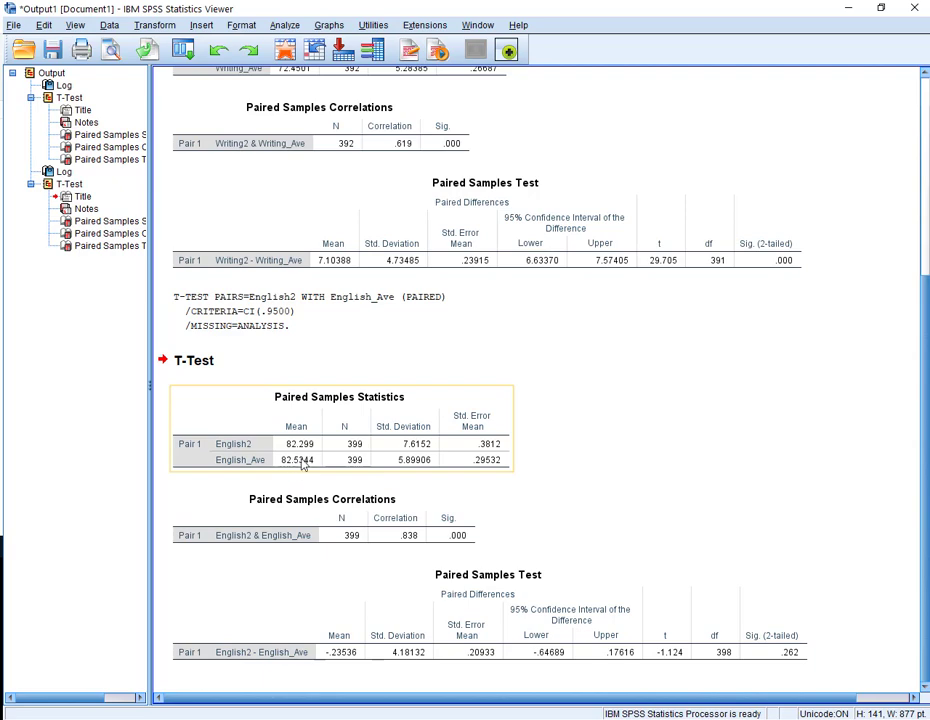
pyautogui.click(357, 526)
pyautogui.click(554, 519)
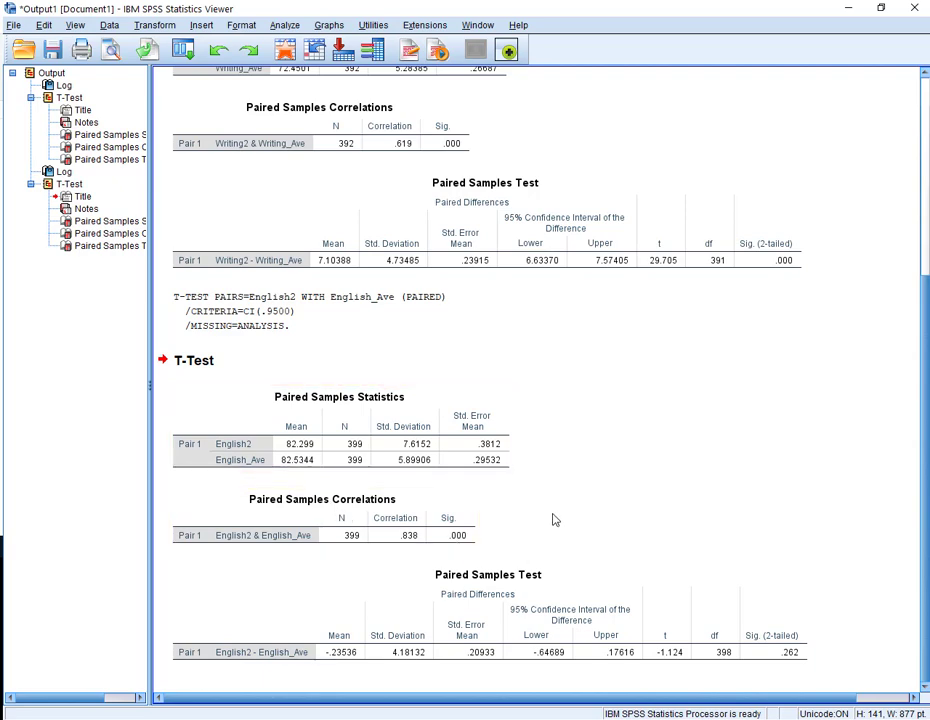
pyautogui.click(337, 670)
# Copy the English Paired Samples Statistics and Paired Samples Test tables into the Word assignment below question 2.
pyautogui.click(401, 461)
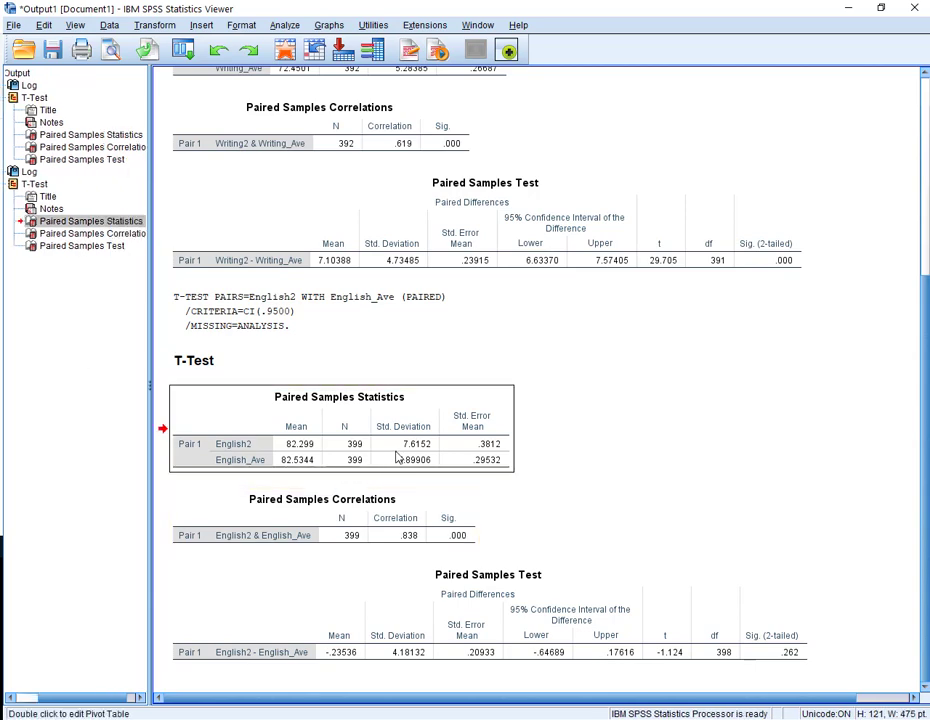
pyautogui.click(413, 624)
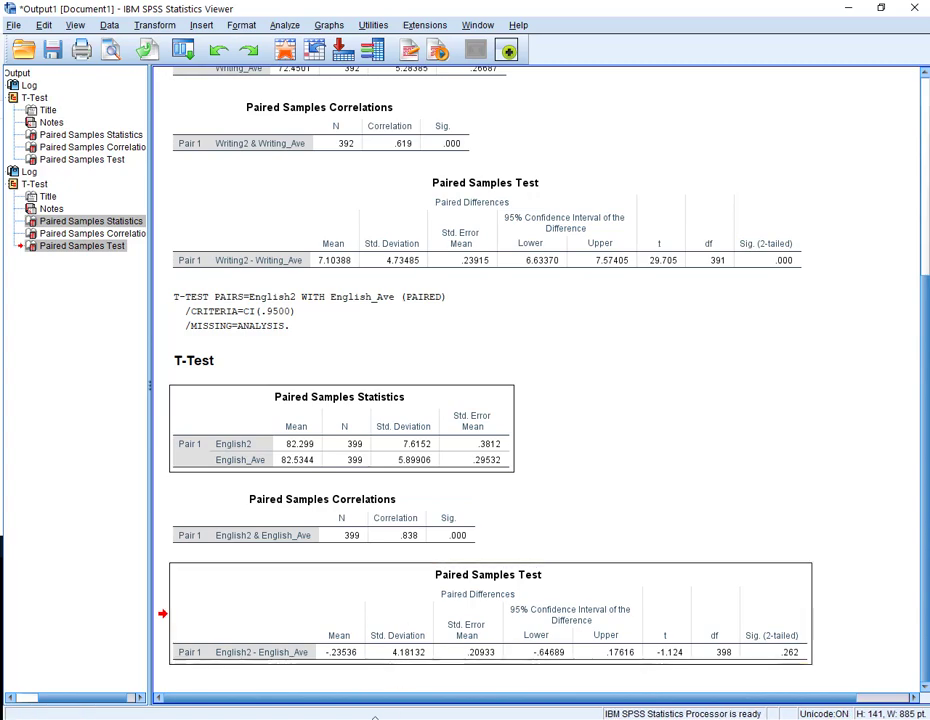
pyautogui.click(581, 668)
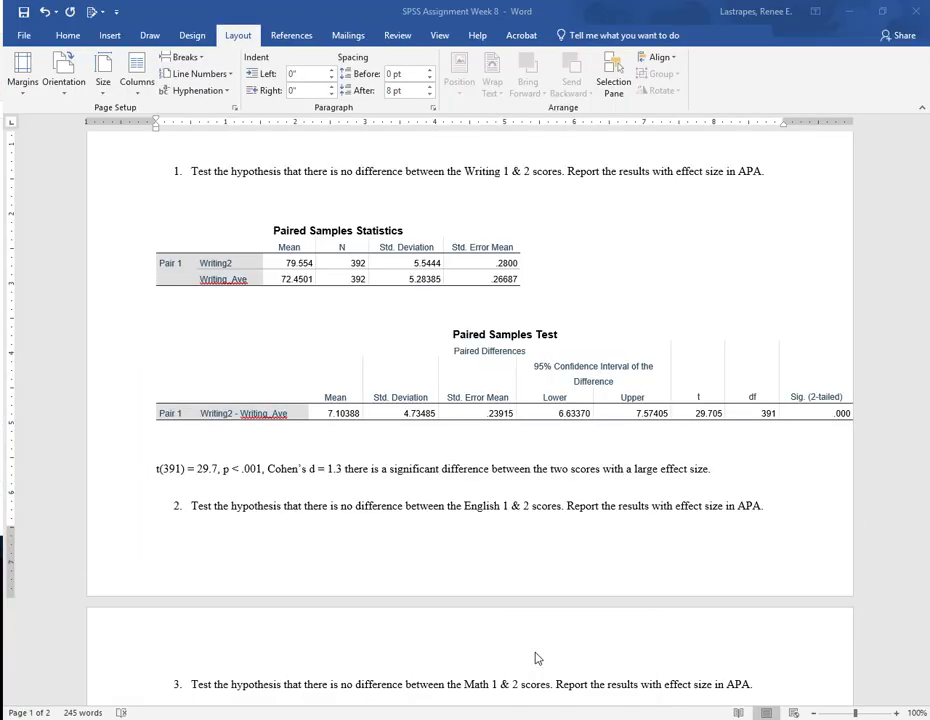
pyautogui.scroll(-2, 302, 516)
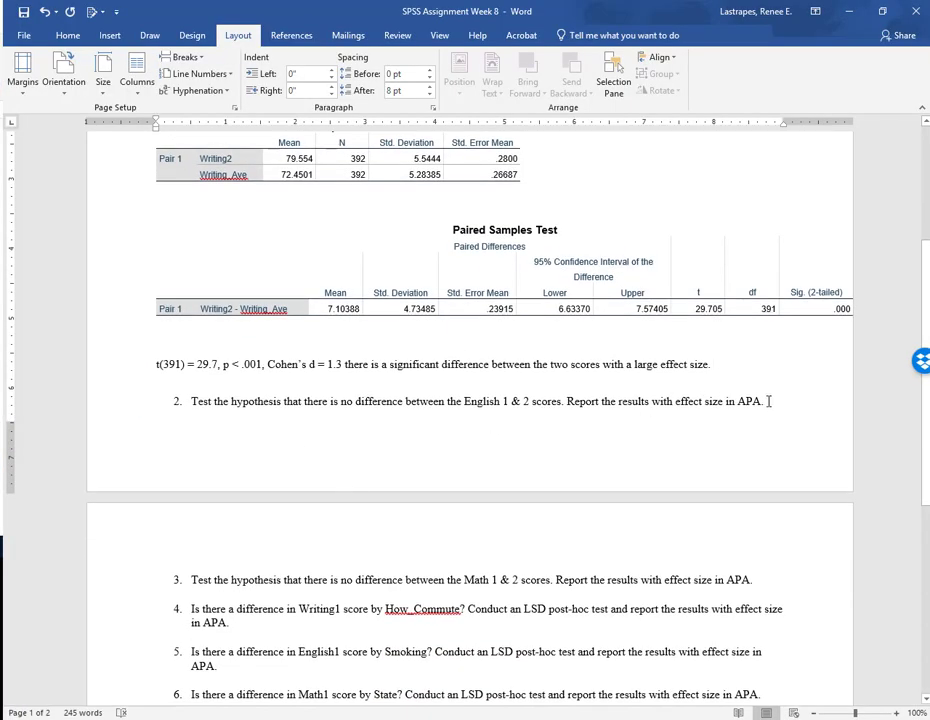
pyautogui.click(772, 405)
pyautogui.press('Return')
pyautogui.press('Return')
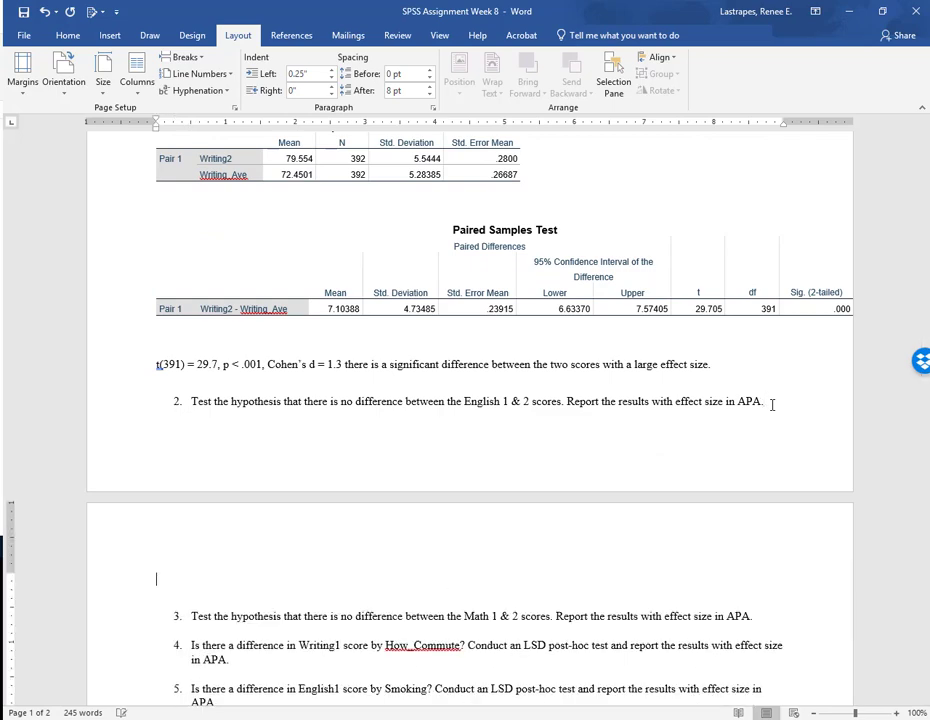
pyautogui.hotkey('ctrl', 'v')
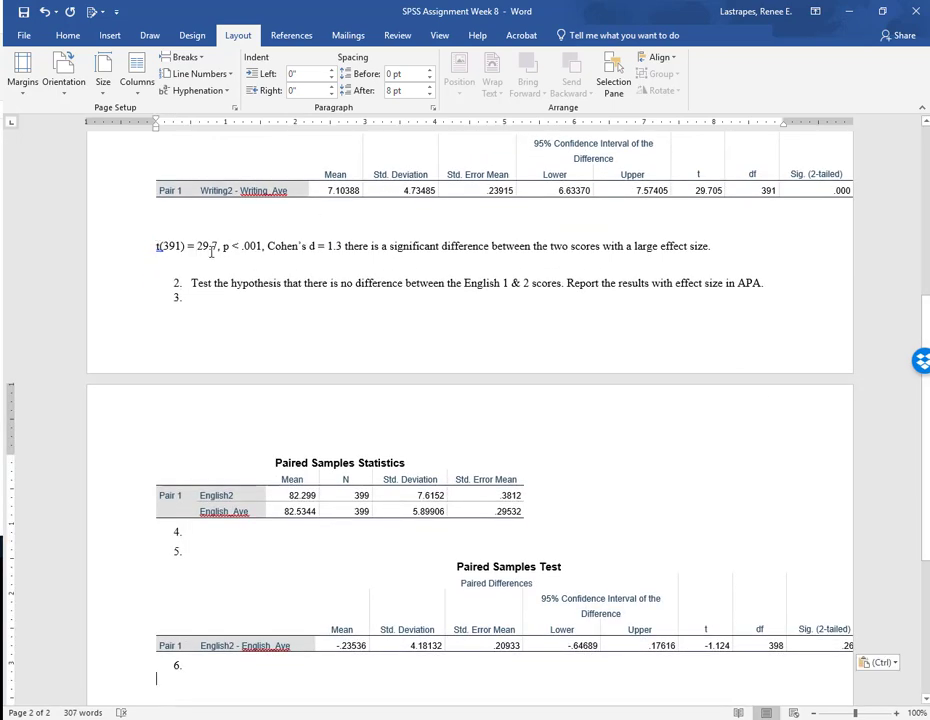
# Remove the stray empty numbered items around the English Paired Samples Test table in the assignment.
pyautogui.moveTo(157, 246); pyautogui.dragTo(291, 250)
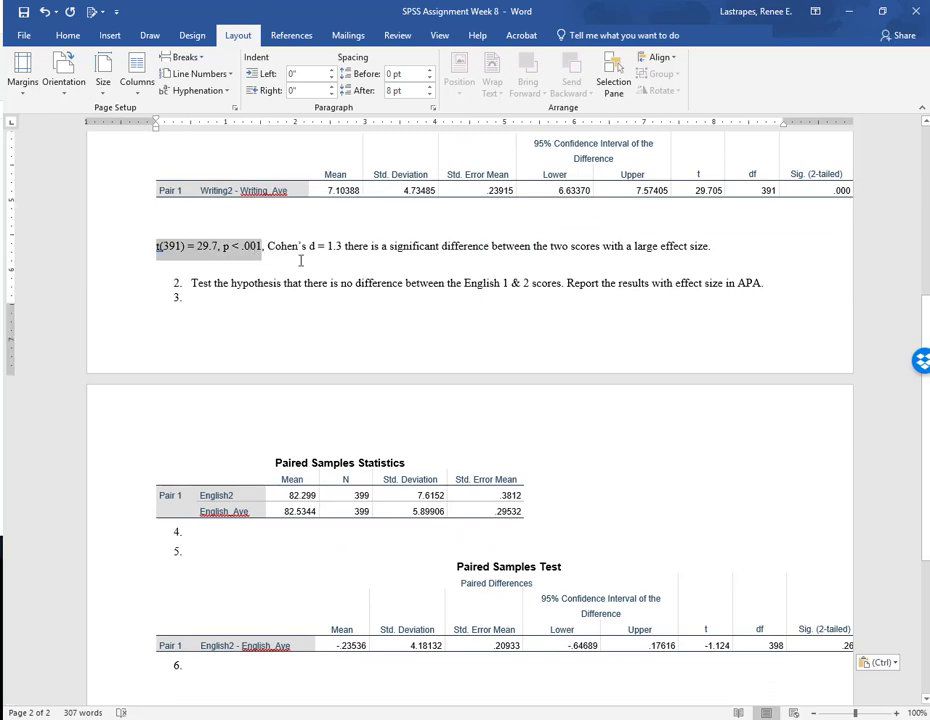
pyautogui.click(299, 256)
pyautogui.scroll(-3, 343, 293)
pyautogui.scroll(-2, 343, 293)
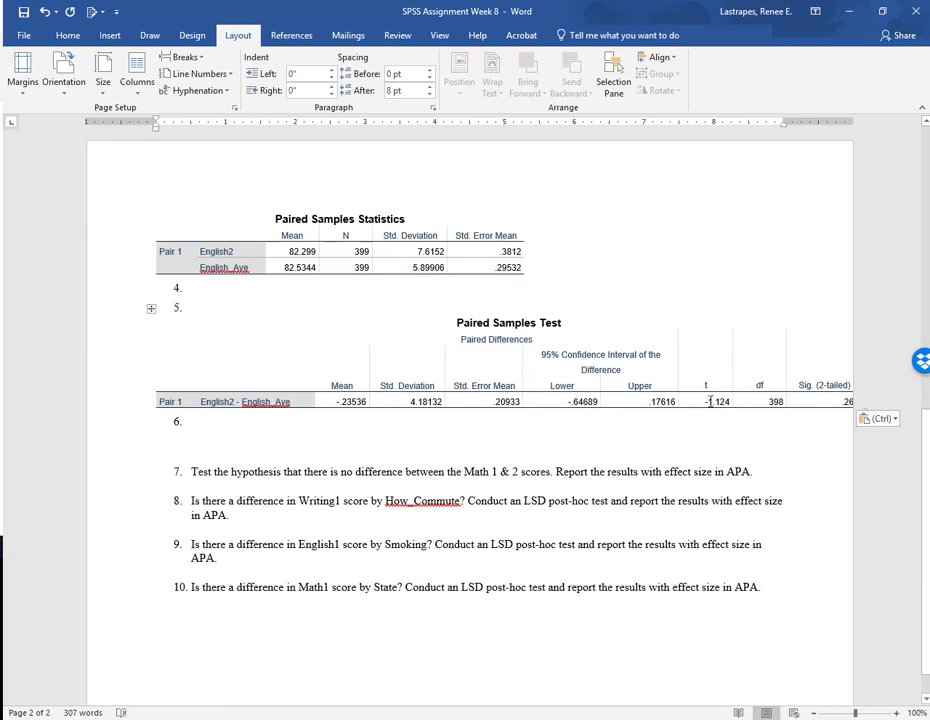
pyautogui.click(204, 309)
pyautogui.press('BackSpace')
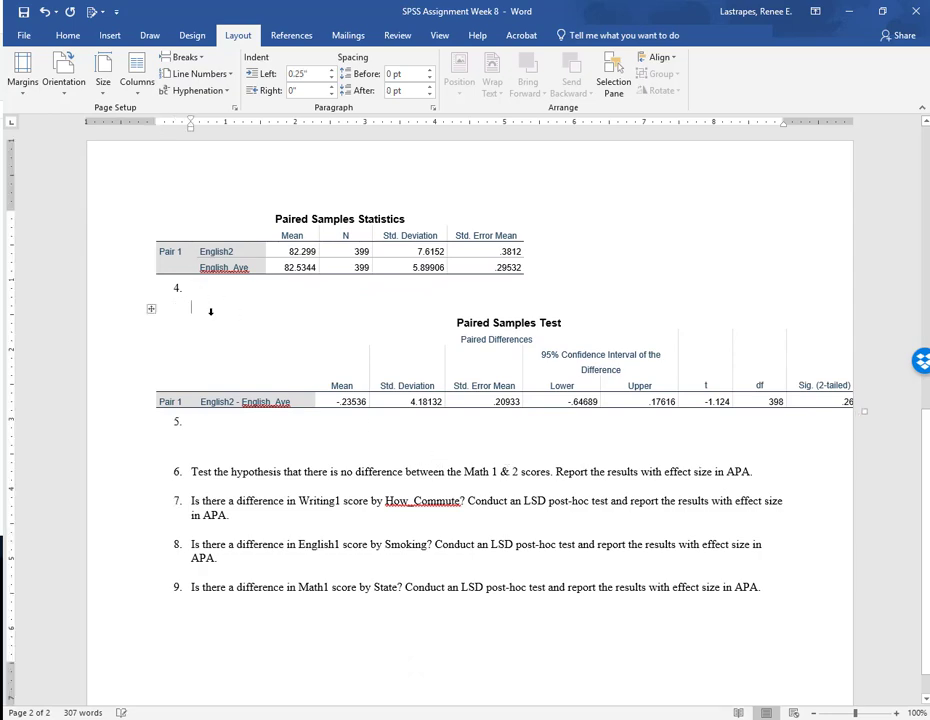
pyautogui.press('BackSpace')
pyautogui.press('BackSpace')
pyautogui.click(207, 421)
pyautogui.press('BackSpace')
pyautogui.press('BackSpace')
pyautogui.scroll(-1, 741, 470)
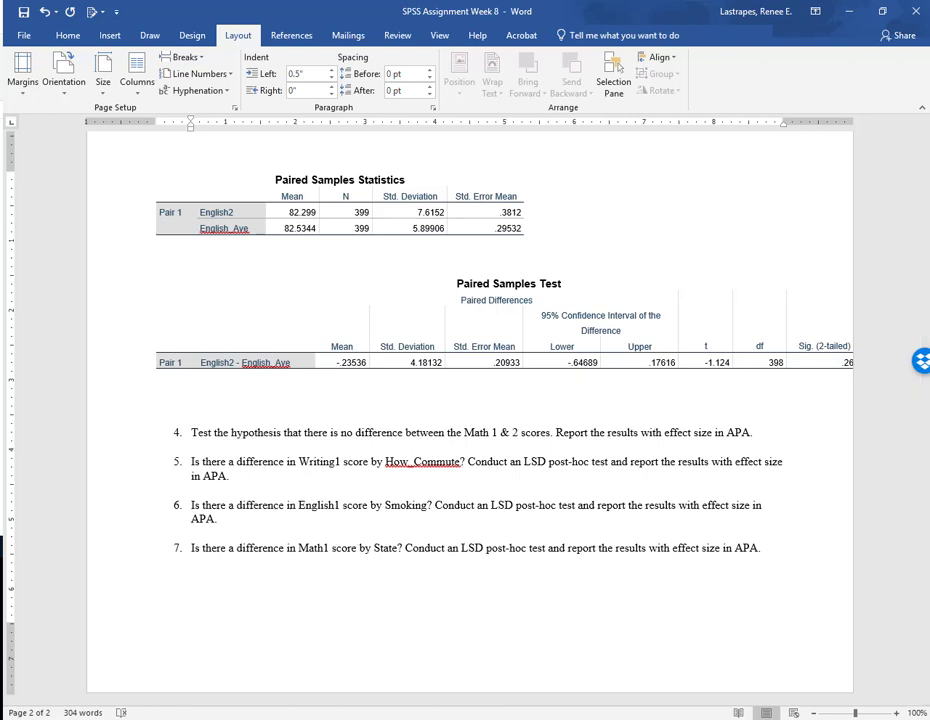
# Switch to the enrollment data in SPSS and sort the cases by State in ascending order.
pyautogui.click(272, 660)
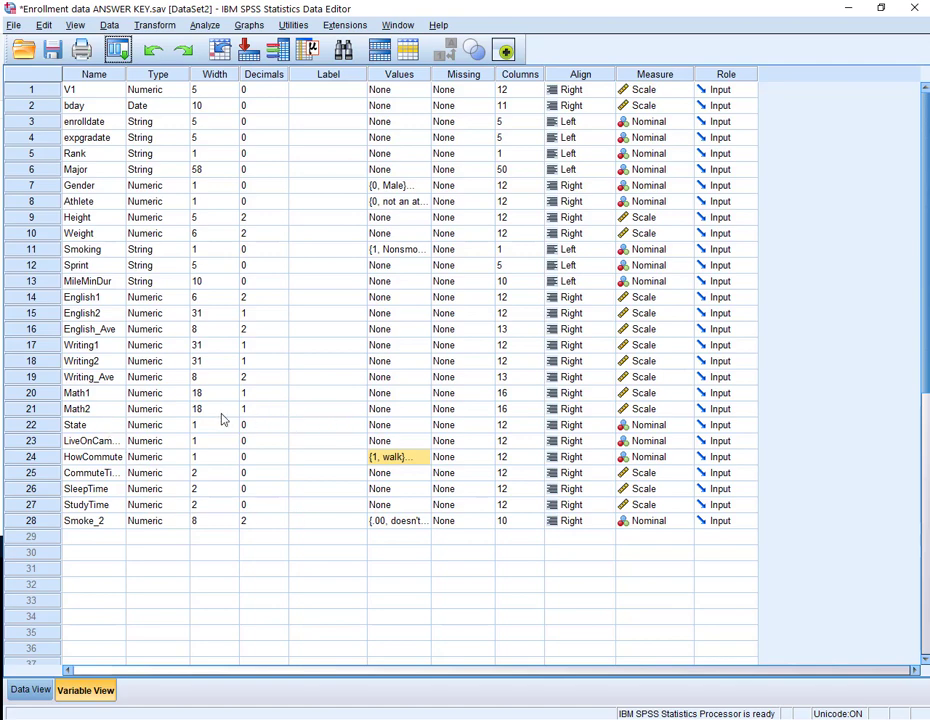
pyautogui.click(56, 428)
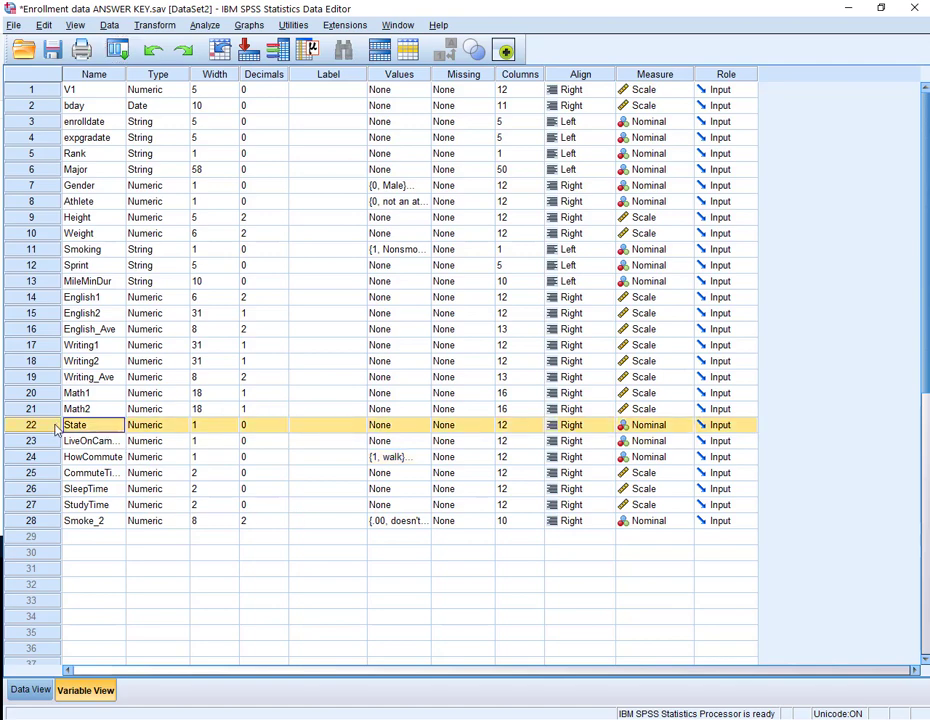
pyautogui.doubleClick(56, 428)
pyautogui.scroll(-3, 114, 408)
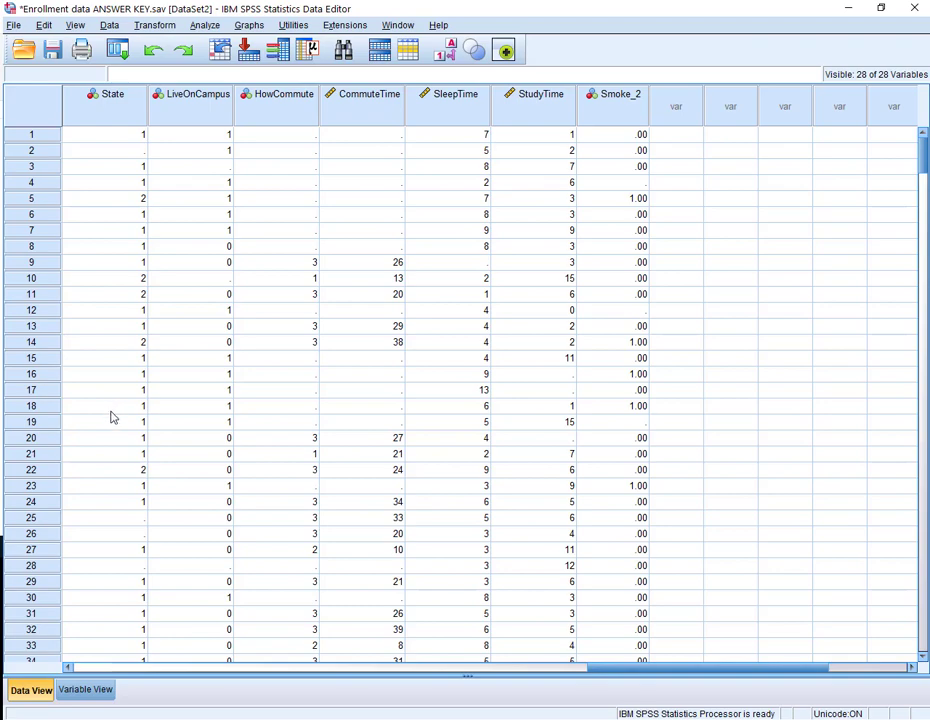
pyautogui.scroll(-3, 112, 417)
pyautogui.click(86, 690)
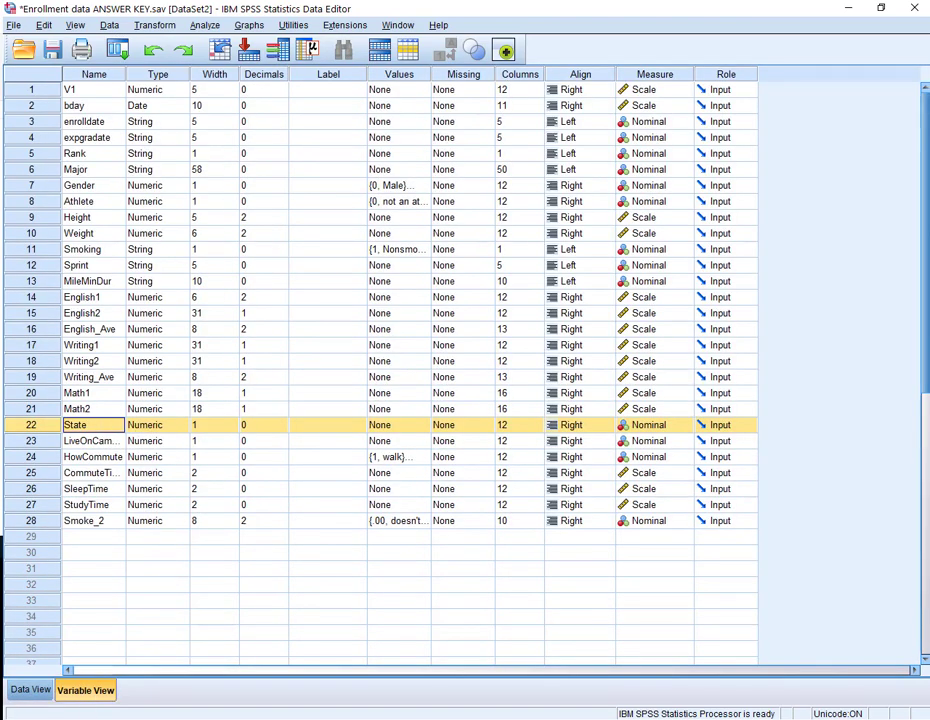
pyautogui.hotkey('ctrl', 't')
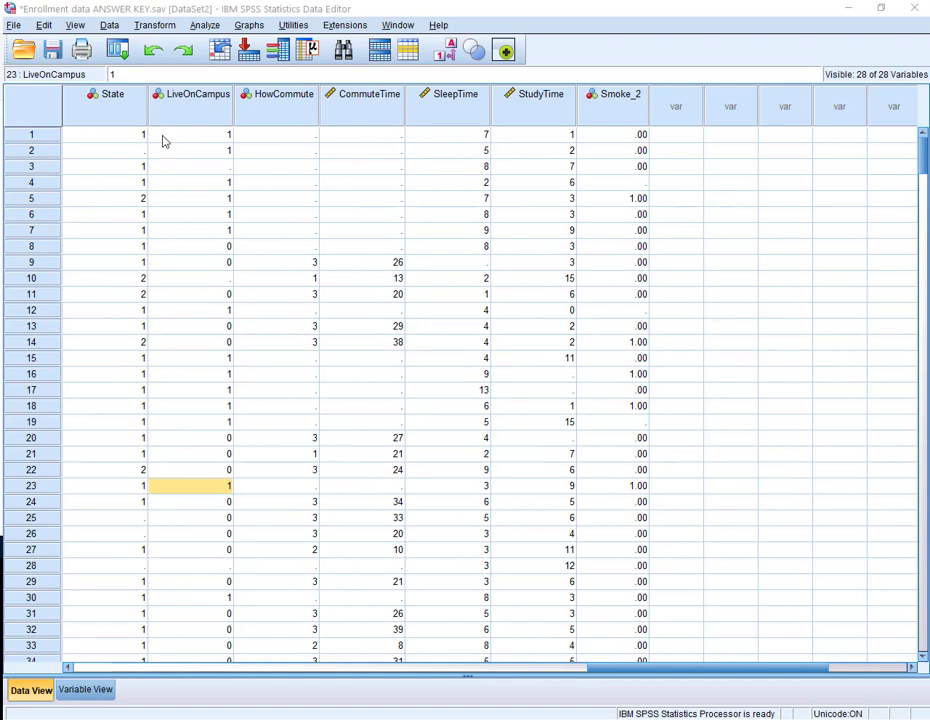
pyautogui.click(135, 118)
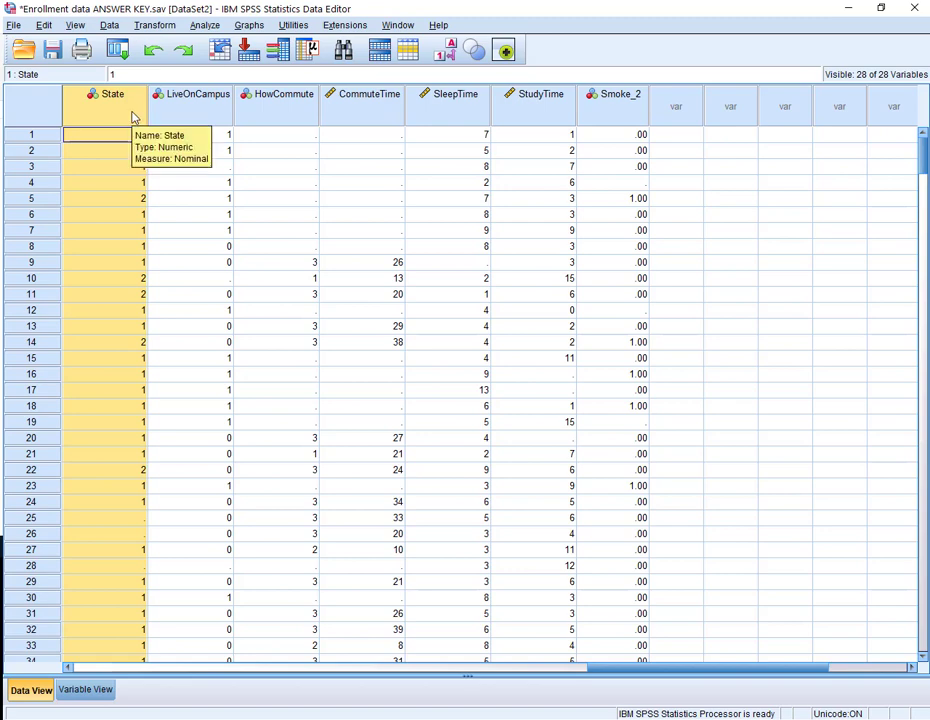
pyautogui.rightClick(134, 116)
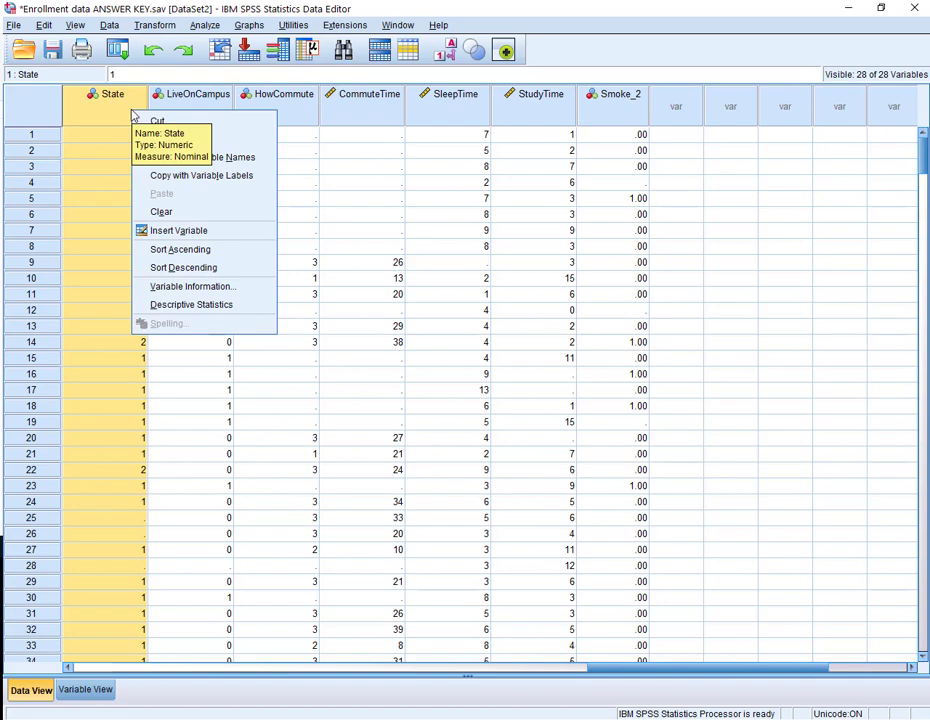
pyautogui.click(196, 252)
# Examine the sorted State column through all cases to see which codes and missing values it holds.
pyautogui.scroll(-3, 120, 203)
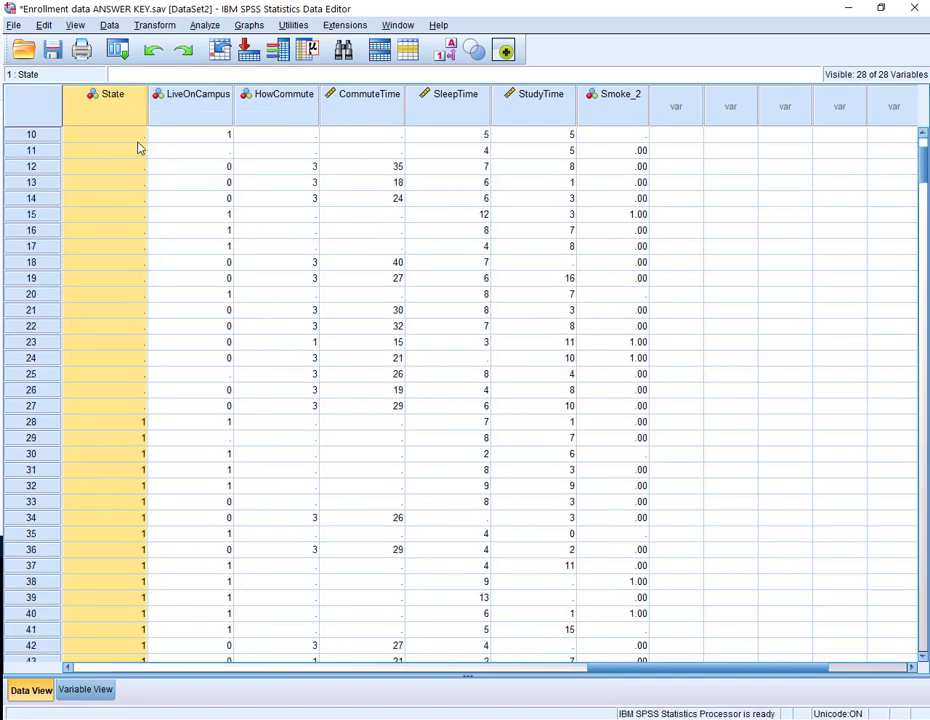
pyautogui.scroll(3, 139, 148)
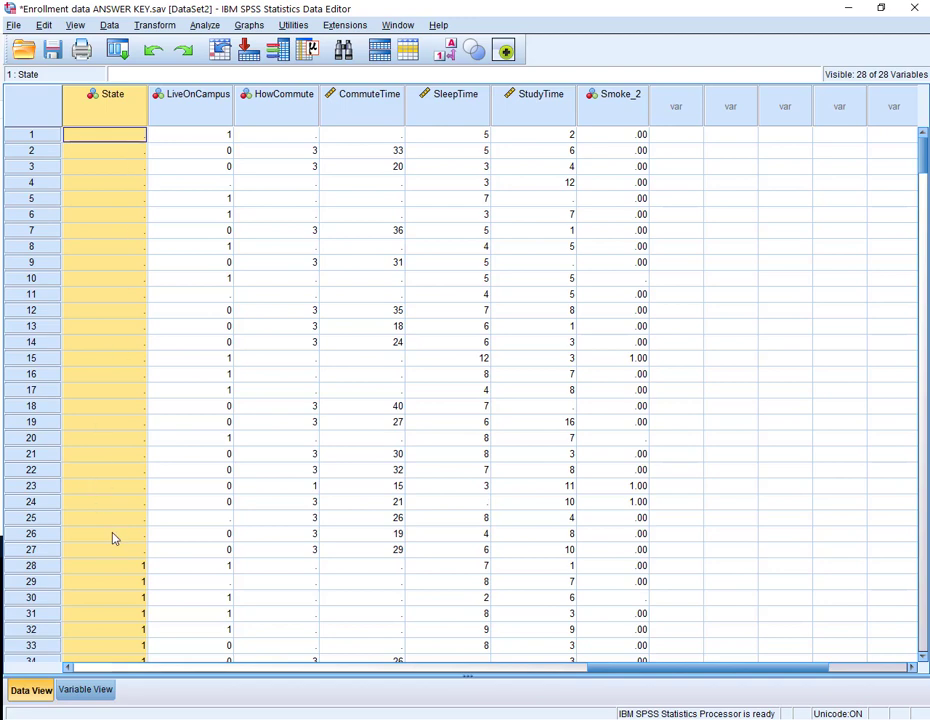
pyautogui.scroll(-10, 114, 536)
pyautogui.scroll(-20, 114, 536)
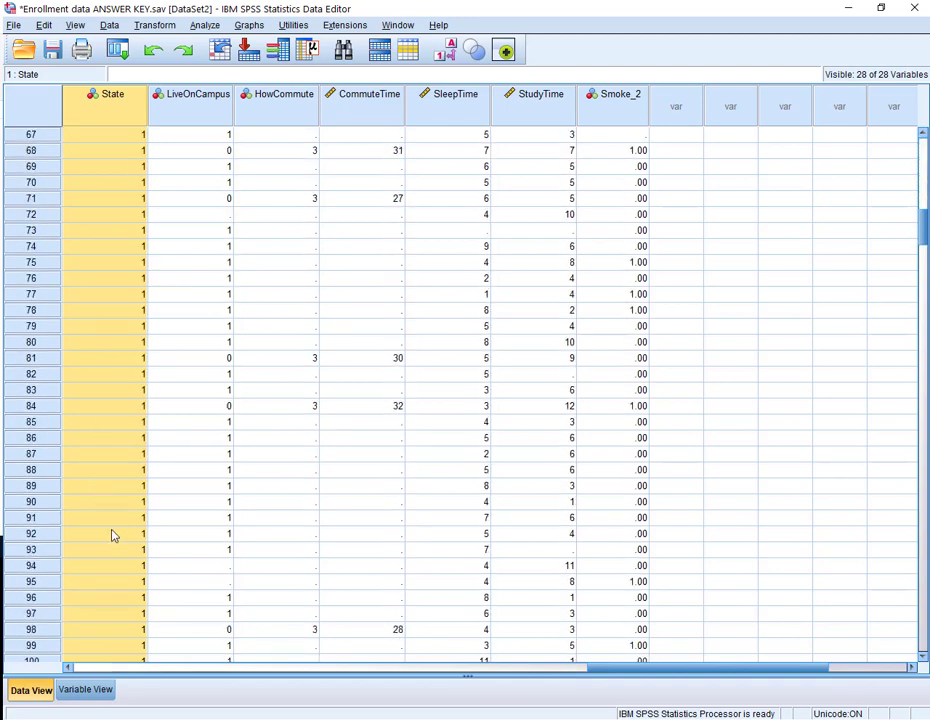
pyautogui.scroll(-20, 114, 536)
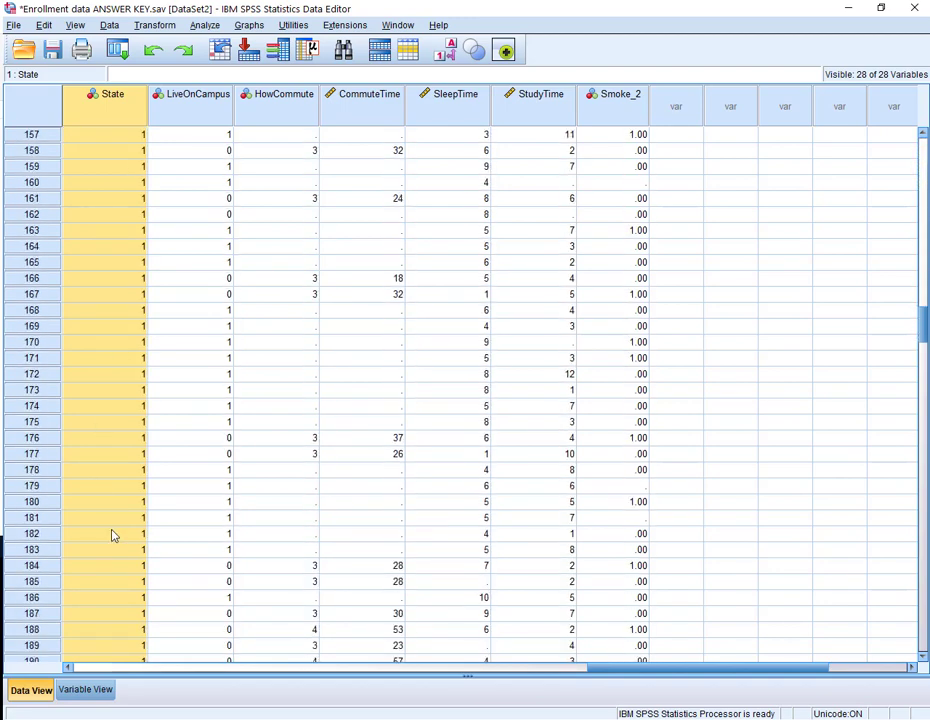
pyautogui.scroll(-20, 114, 536)
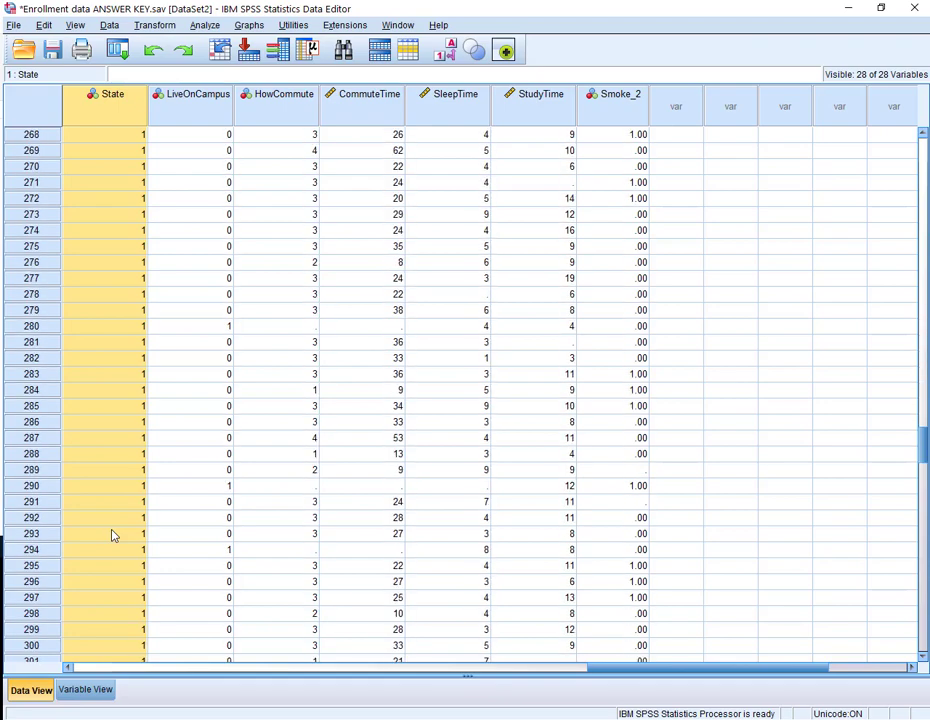
pyautogui.scroll(-20, 114, 536)
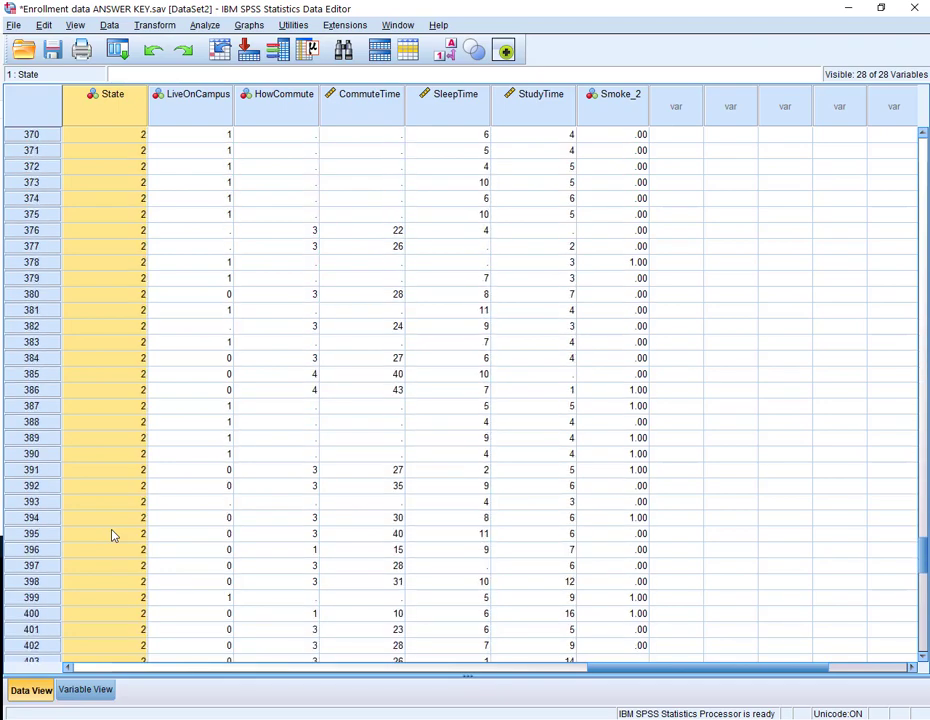
pyautogui.scroll(9, 116, 525)
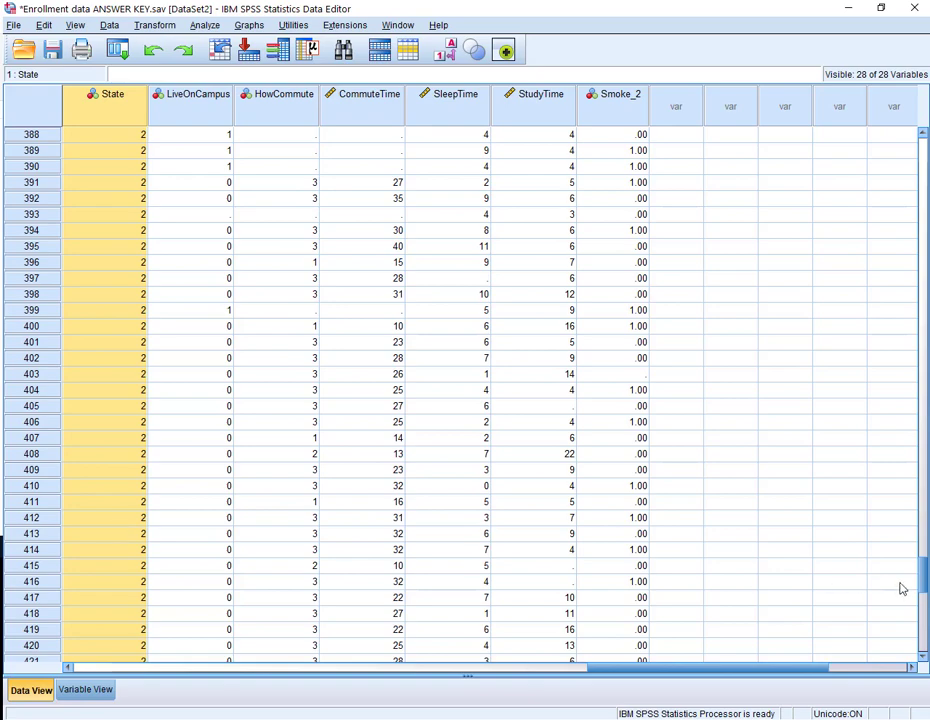
pyautogui.moveTo(921, 590); pyautogui.dragTo(922, 140)
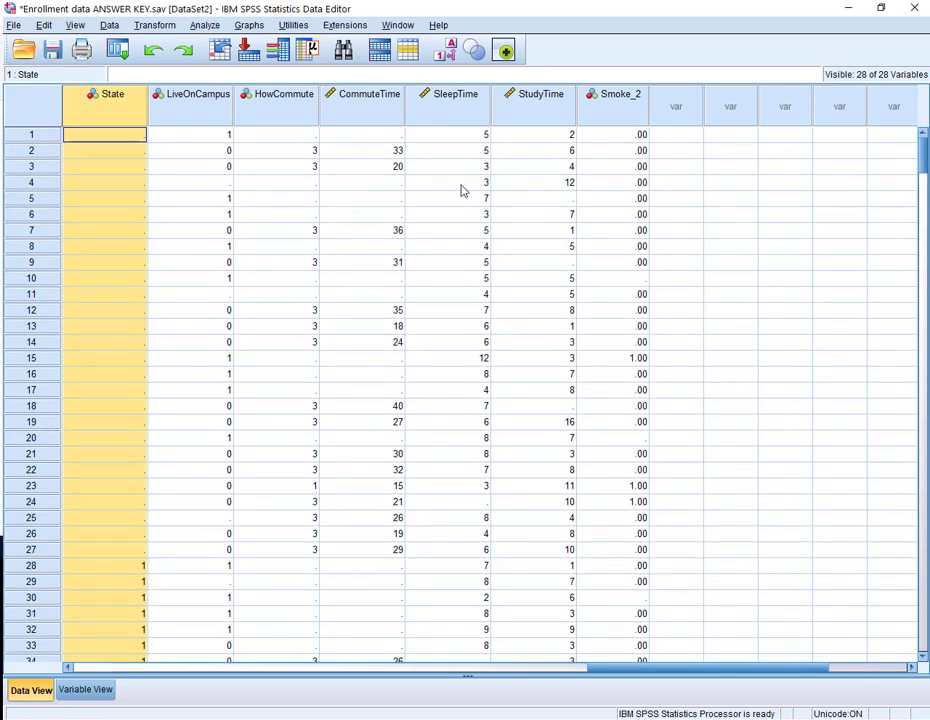
# Fill the missing State values in rows 1 to 27 with 0 and save the data file.
pyautogui.click(136, 150)
pyautogui.click(130, 138)
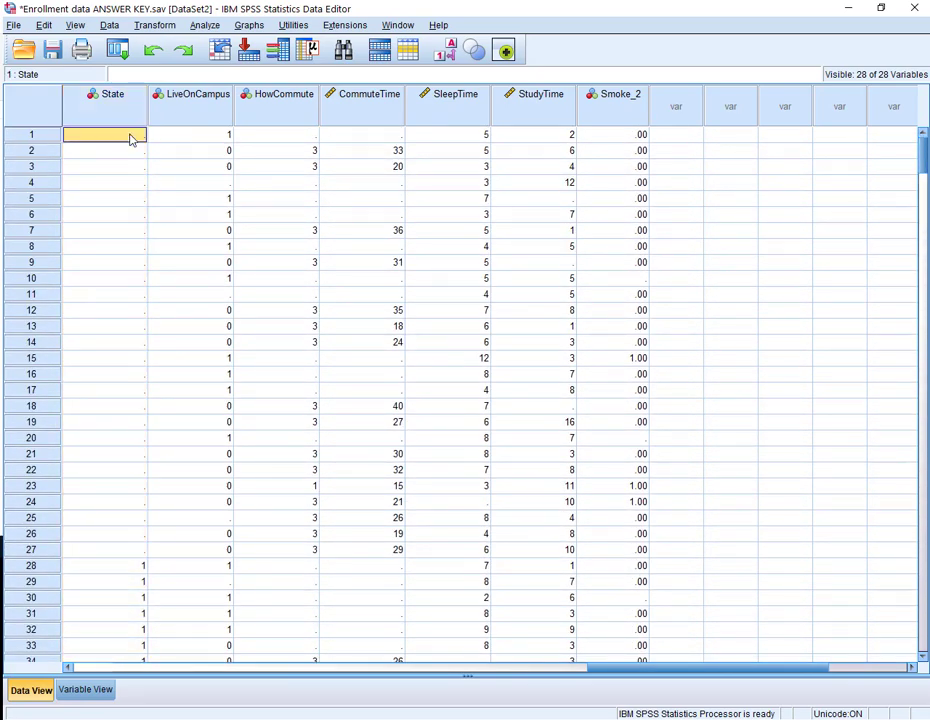
pyautogui.write('0')
pyautogui.press('Return')
pyautogui.click(136, 140)
pyautogui.moveTo(131, 150); pyautogui.dragTo(131, 550)
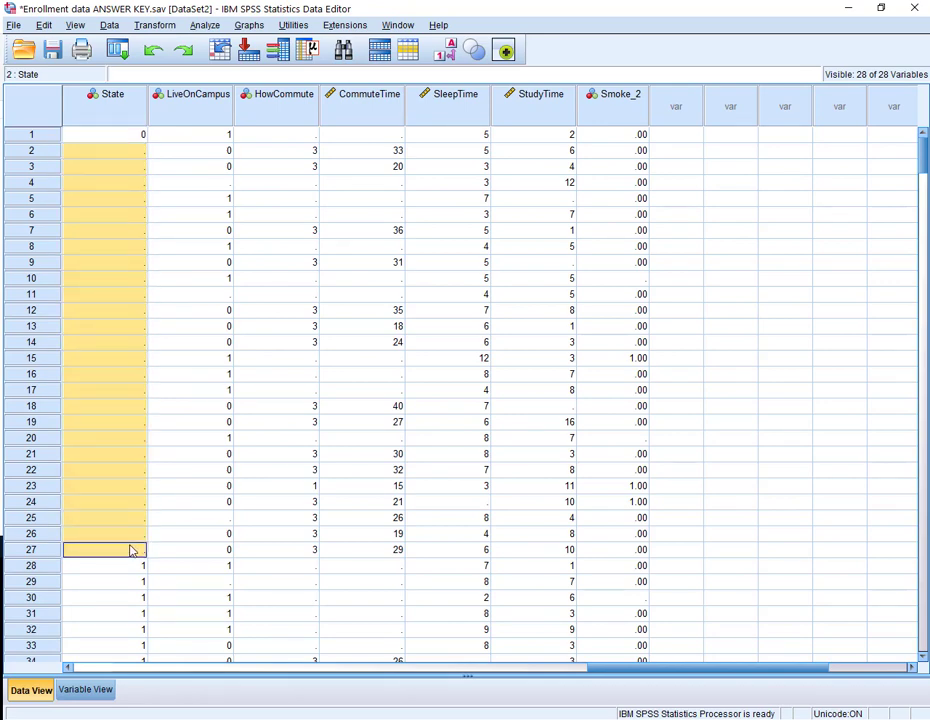
pyautogui.hotkey('ctrl', 'v')
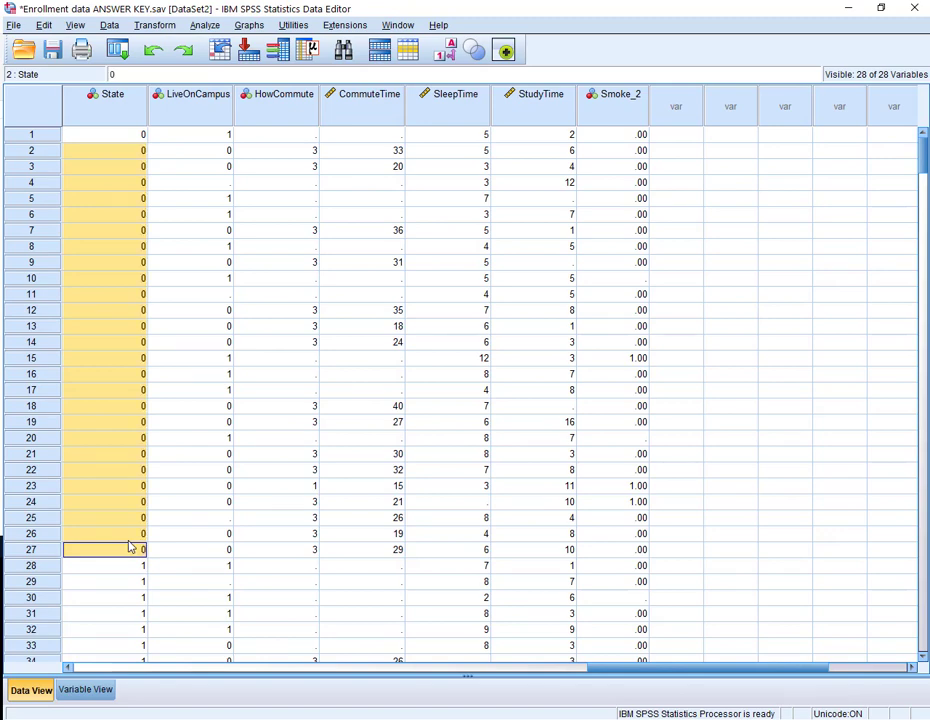
pyautogui.click(51, 52)
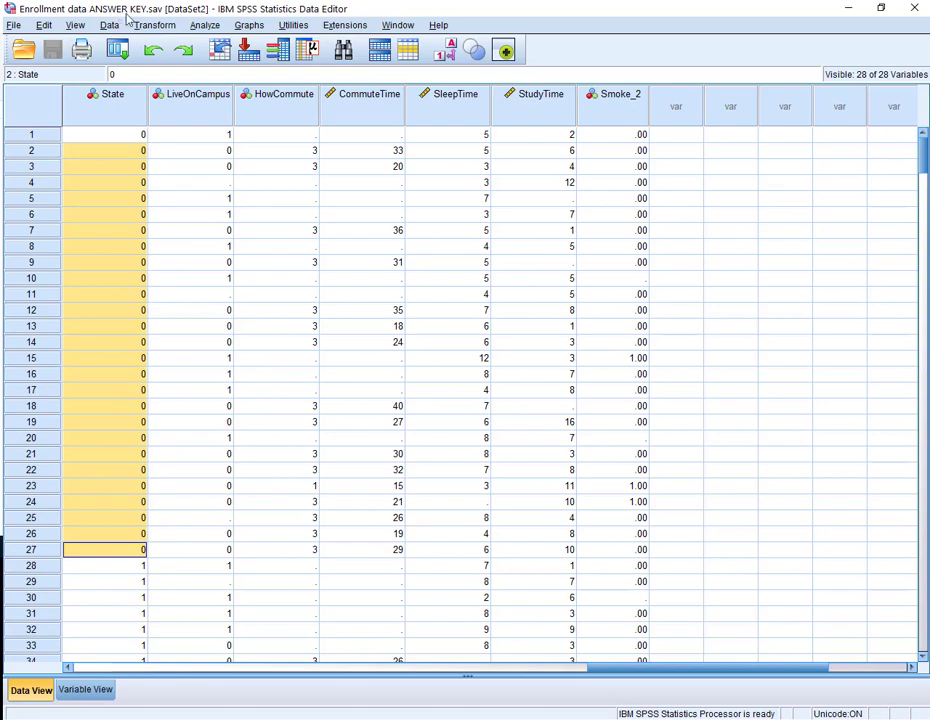
# Define the value labels of the State variable as 0 = Louisiana, 1 = Texas and 2 = Oklahoma.
pyautogui.click(100, 690)
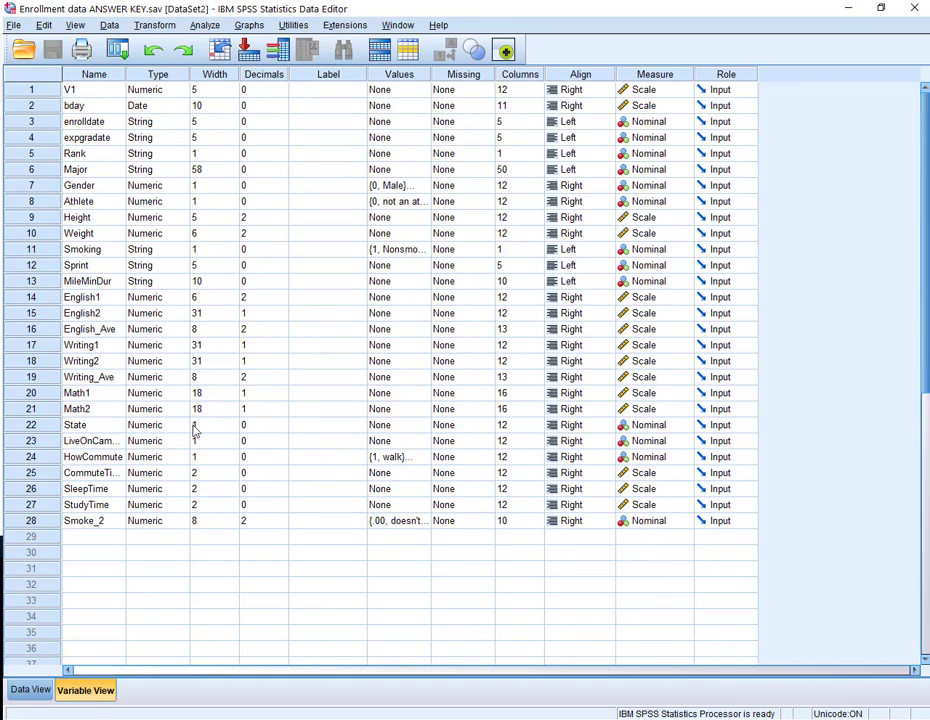
pyautogui.click(410, 428)
pyautogui.click(422, 426)
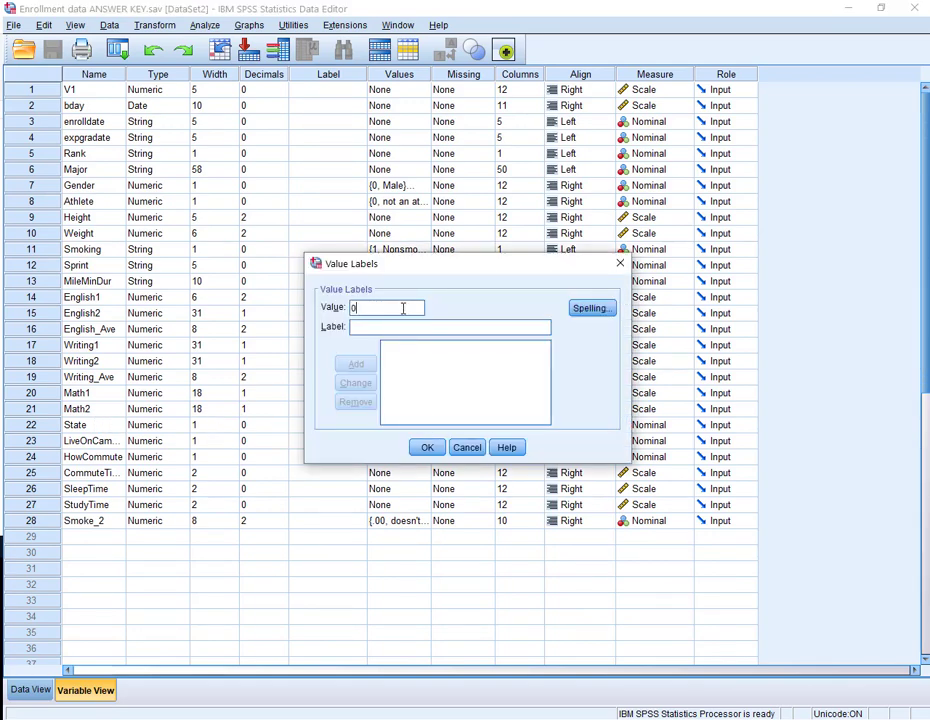
pyautogui.press('Tab')
pyautogui.write('L')
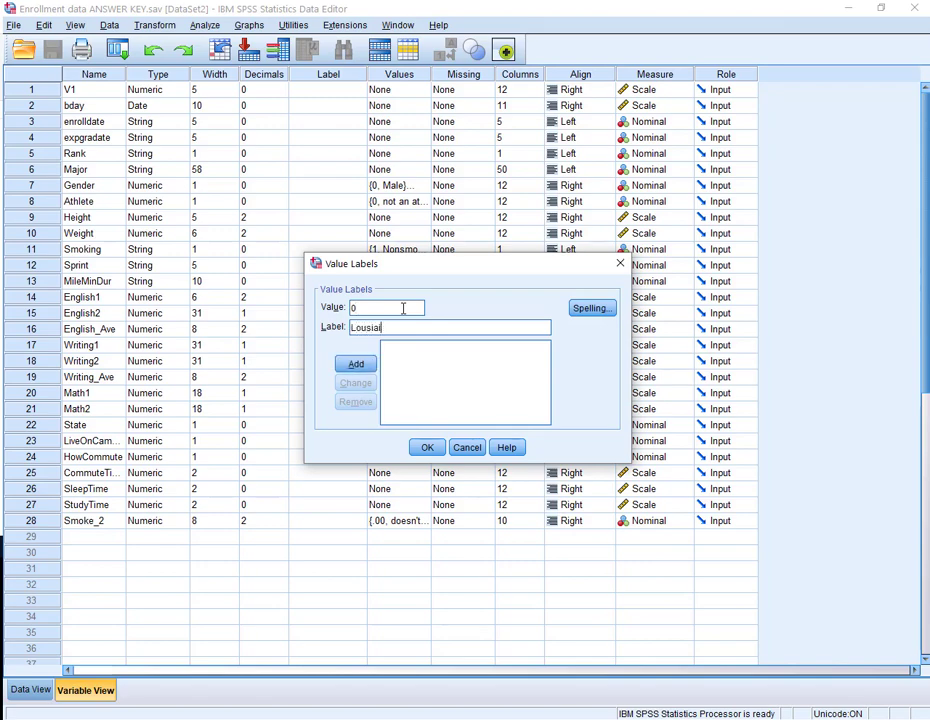
pyautogui.write('ouisiana')
pyautogui.press('Return')
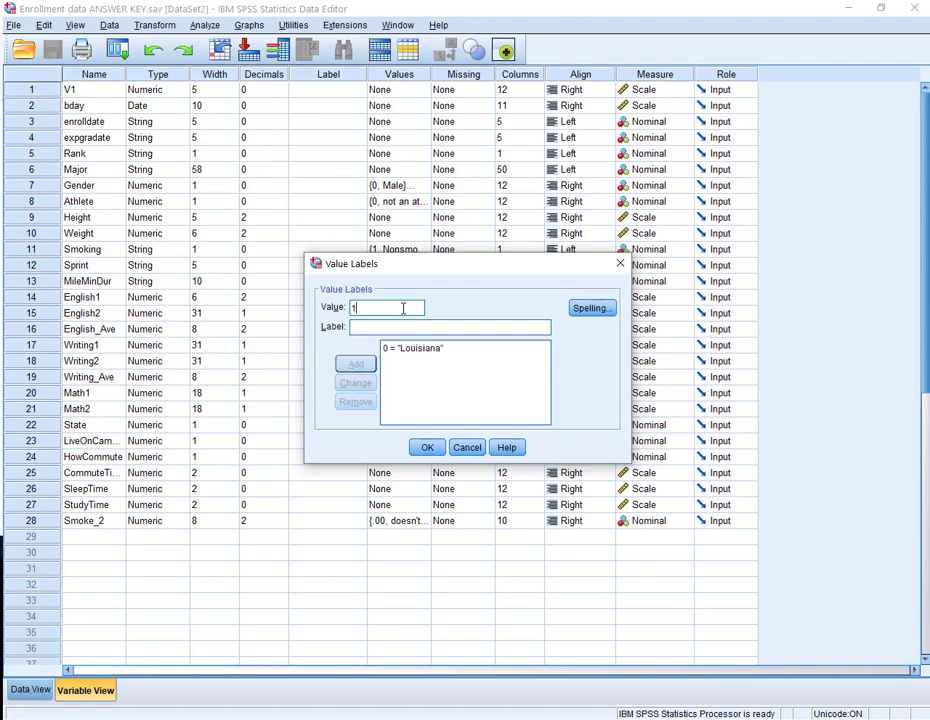
pyautogui.write('Texas')
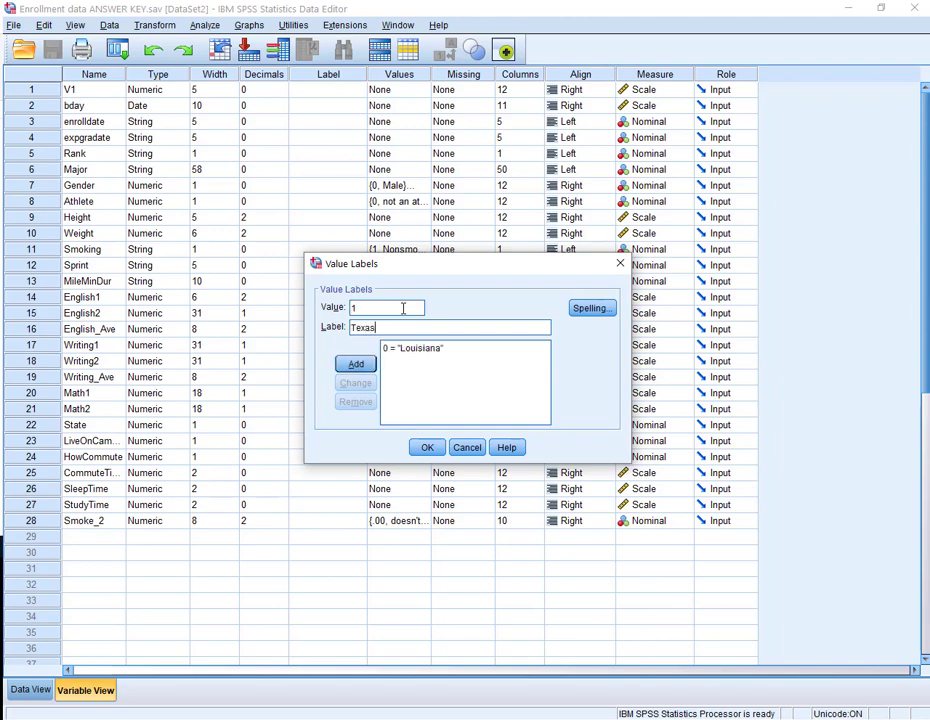
pyautogui.press('Return')
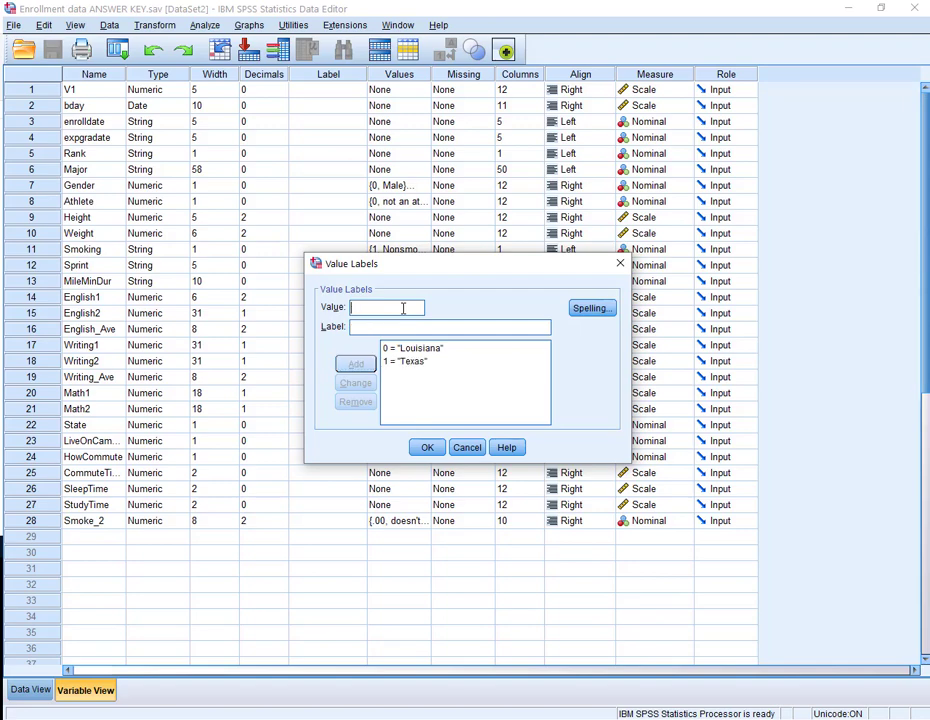
pyautogui.write('O')
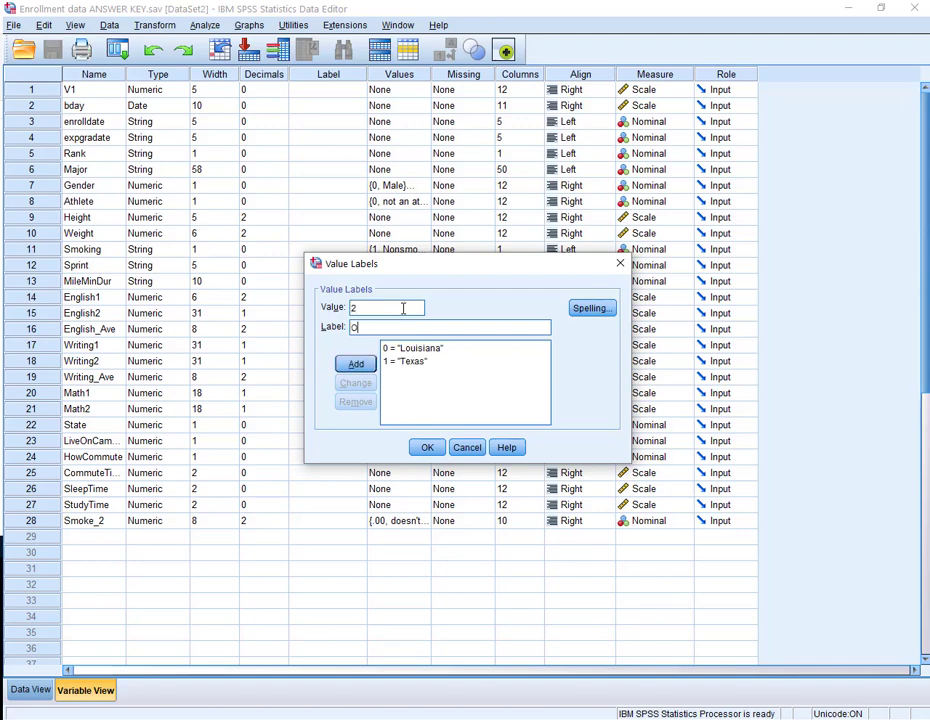
pyautogui.write('klahoma')
pyautogui.press('Return')
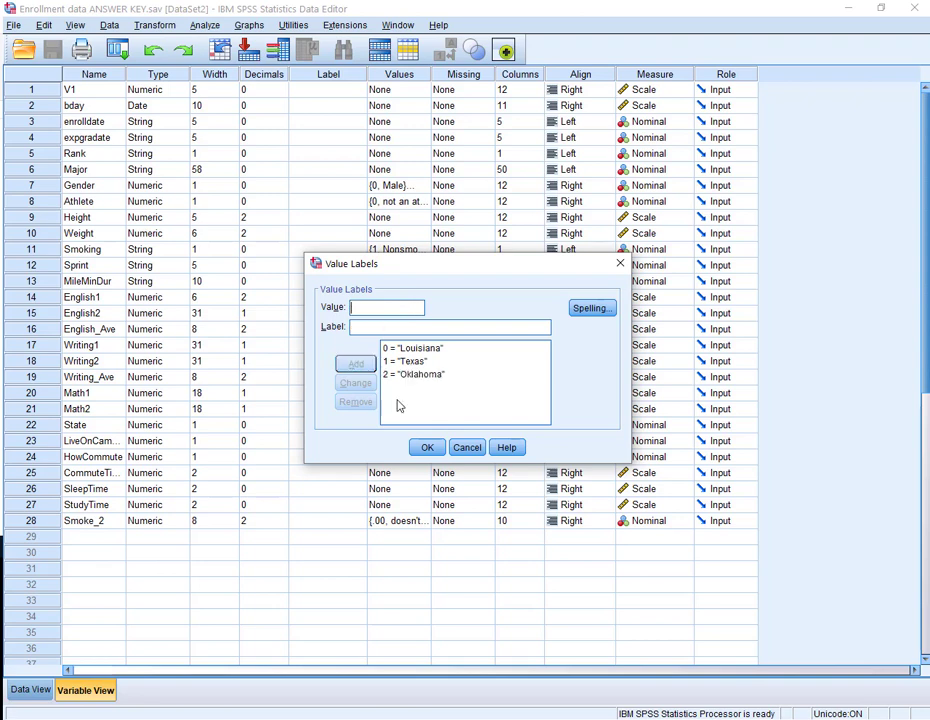
pyautogui.click(427, 447)
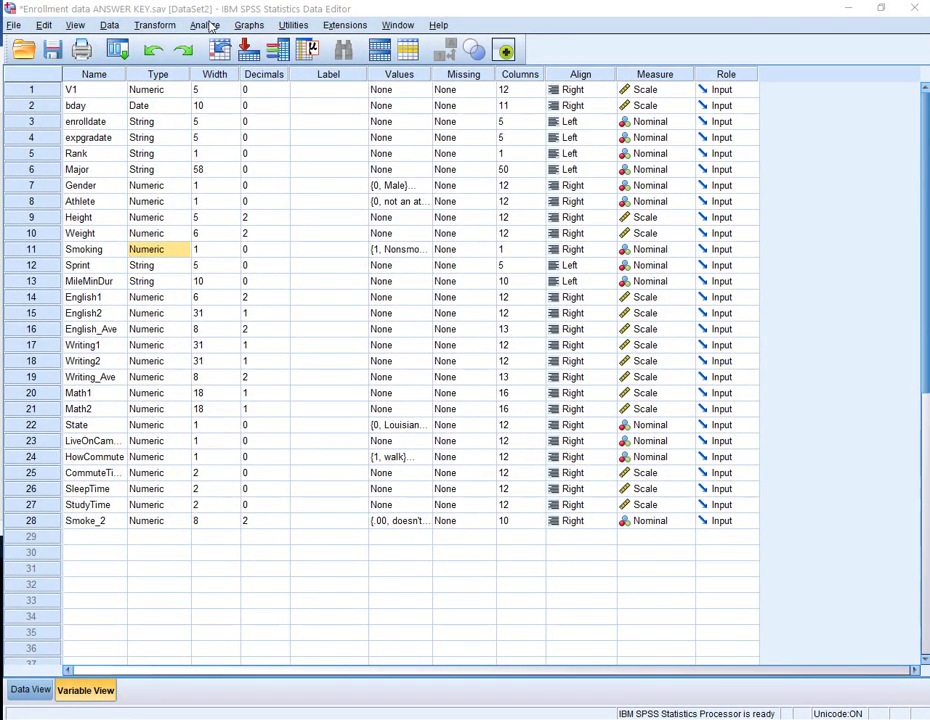
# Reset the One-Way ANOVA setup, then assign Writing2 as the dependent variable and HowCommute as the factor.
pyautogui.click(207, 25)
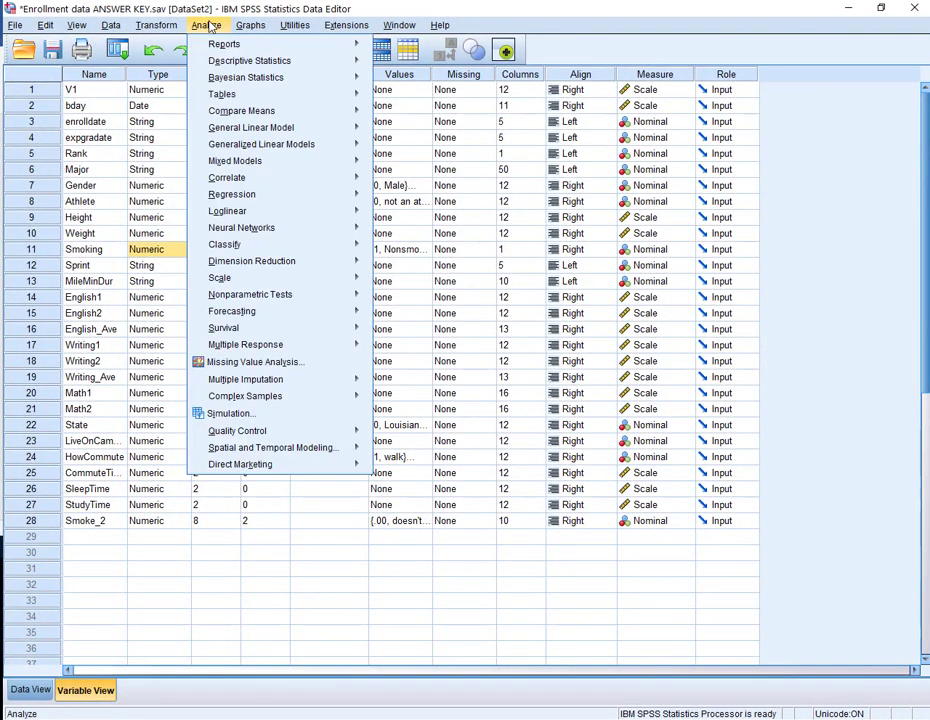
pyautogui.moveTo(300, 111)
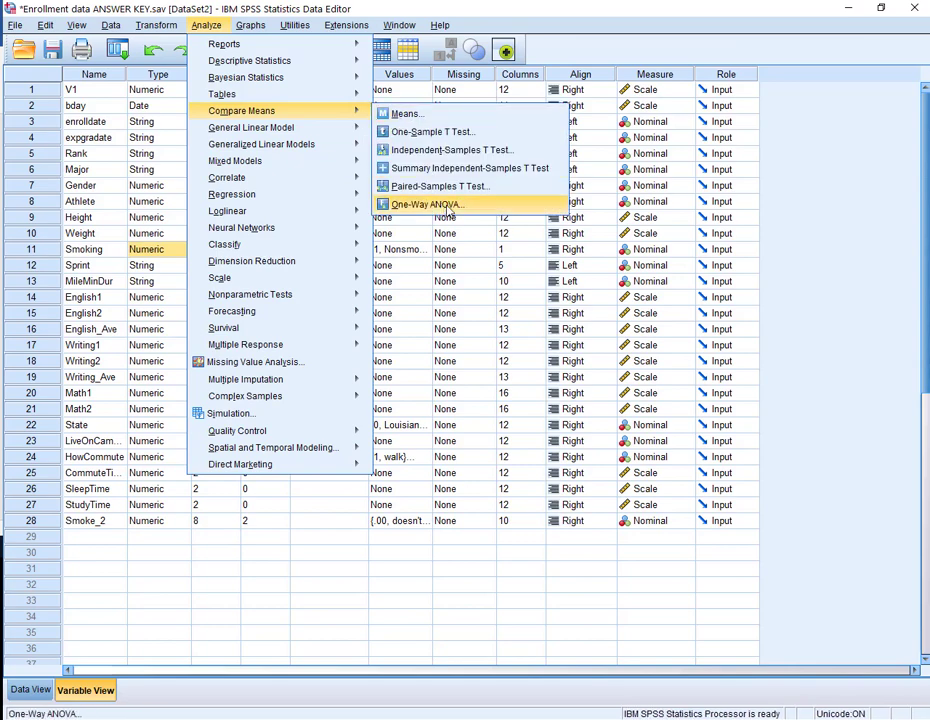
pyautogui.click(428, 204)
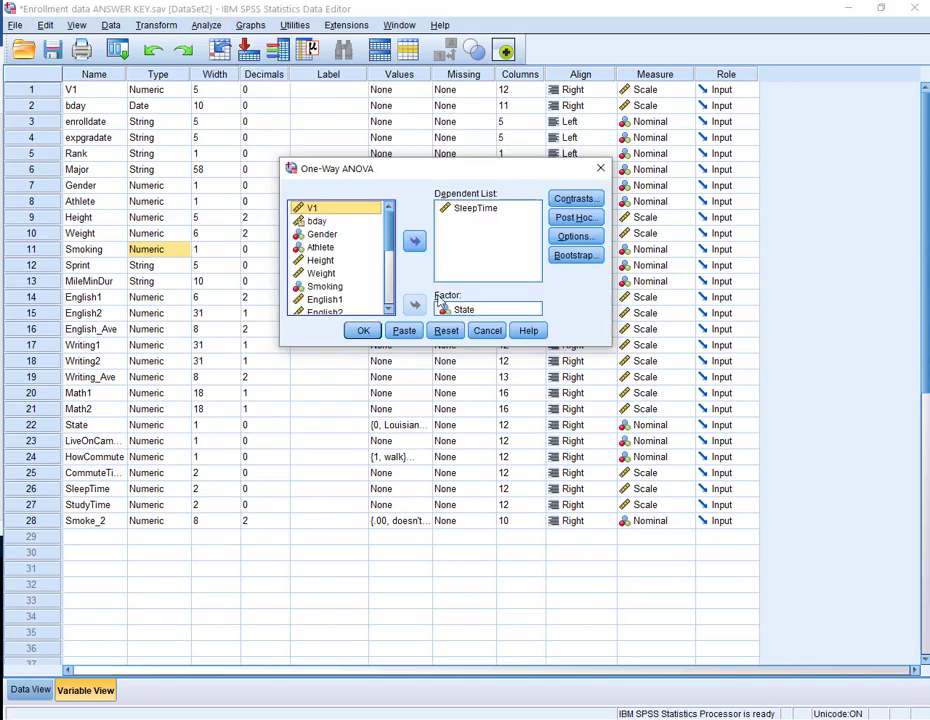
pyautogui.click(446, 330)
pyautogui.scroll(-1, 369, 257)
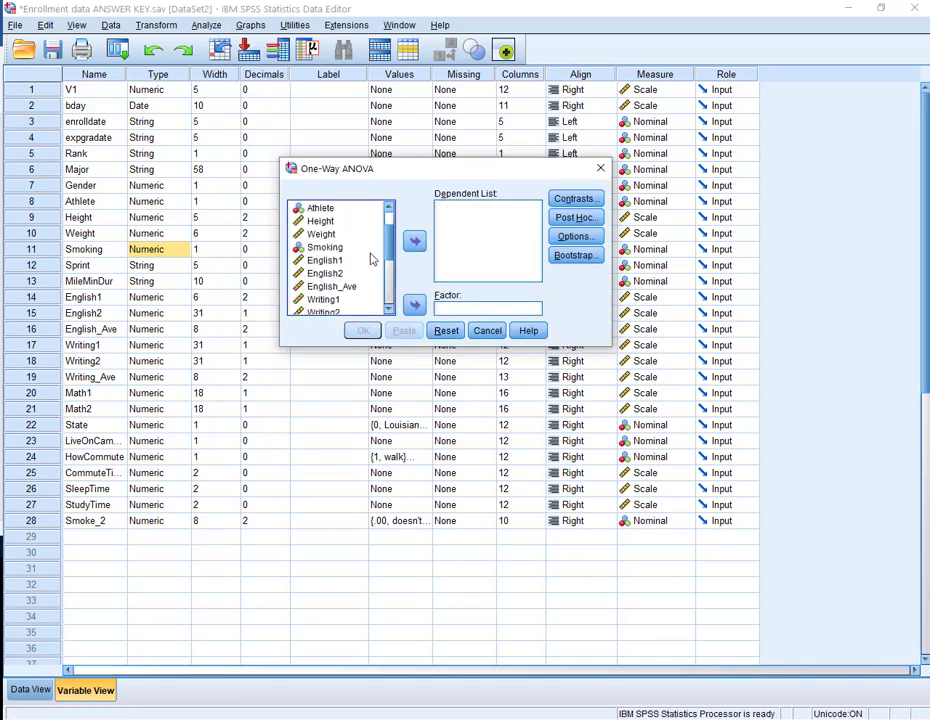
pyautogui.scroll(-1, 365, 262)
pyautogui.click(322, 273)
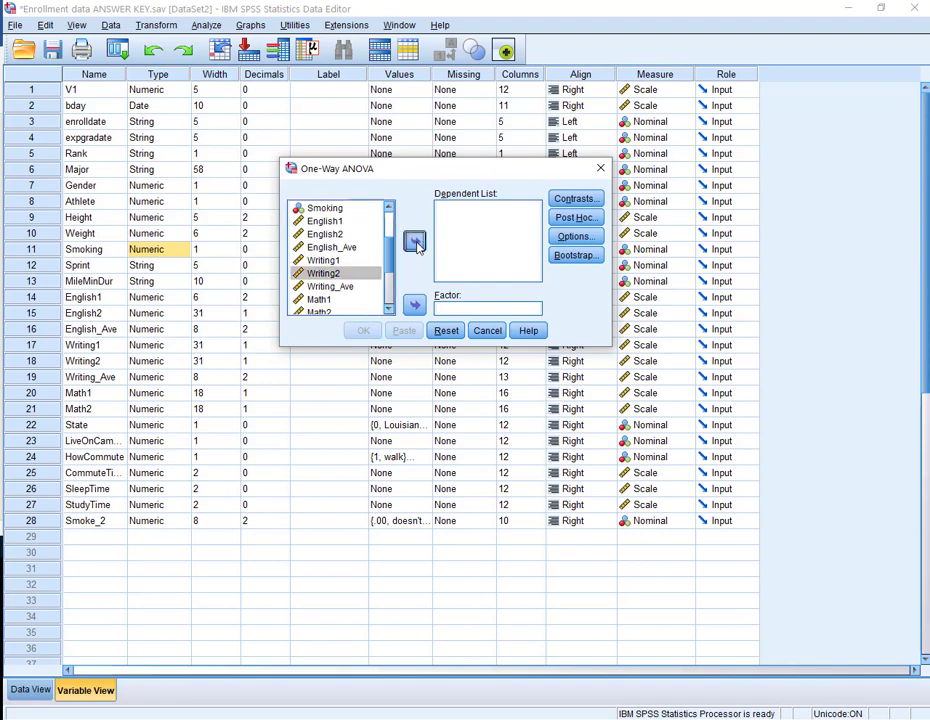
pyautogui.click(415, 242)
pyautogui.scroll(-1, 349, 286)
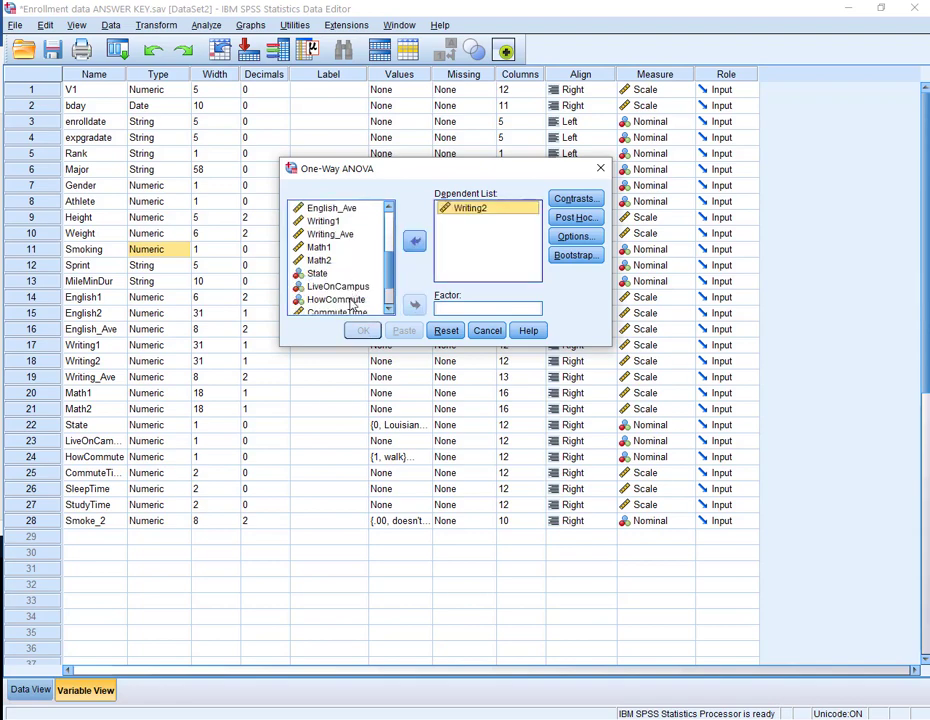
pyautogui.click(349, 300)
pyautogui.click(415, 304)
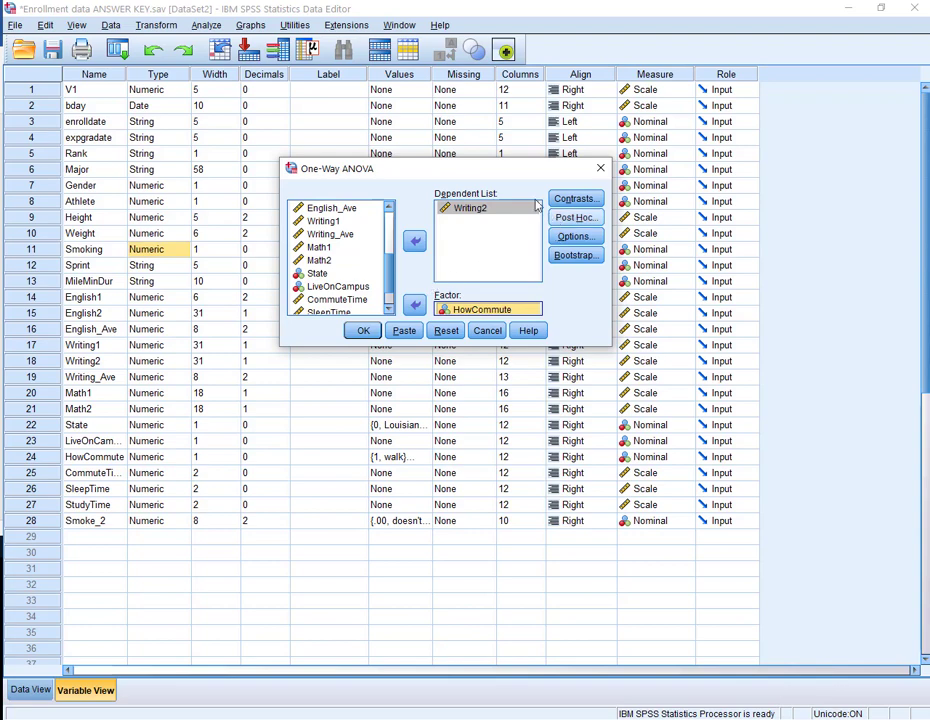
pyautogui.moveTo(513, 177); pyautogui.dragTo(507, 165)
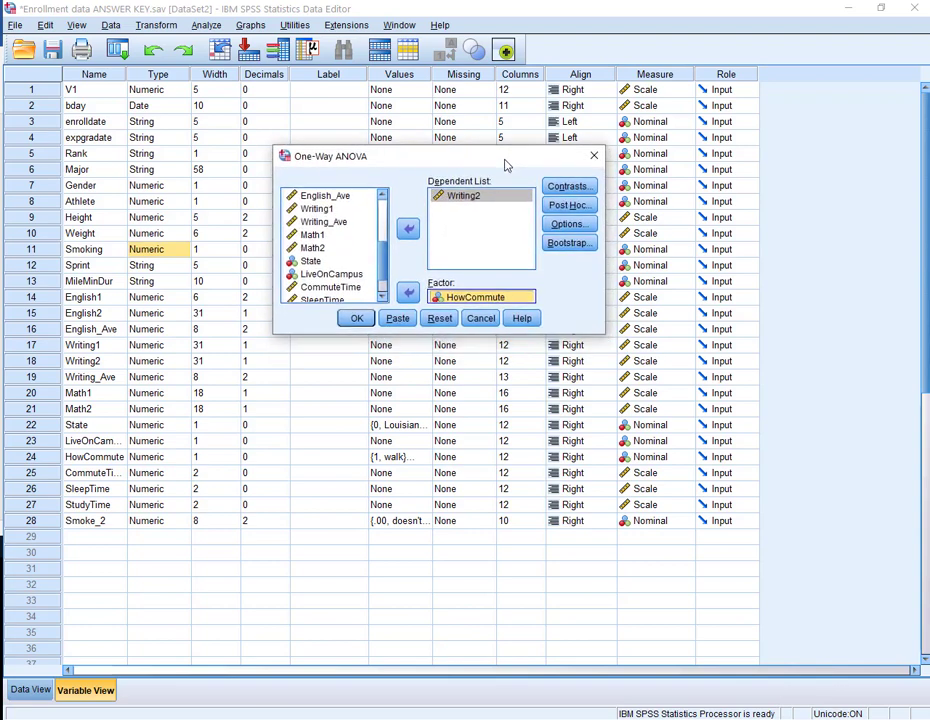
# Request the LSD post-hoc test, descriptives, the homogeneity of variance test and a means plot, and run the ANOVA.
pyautogui.click(567, 205)
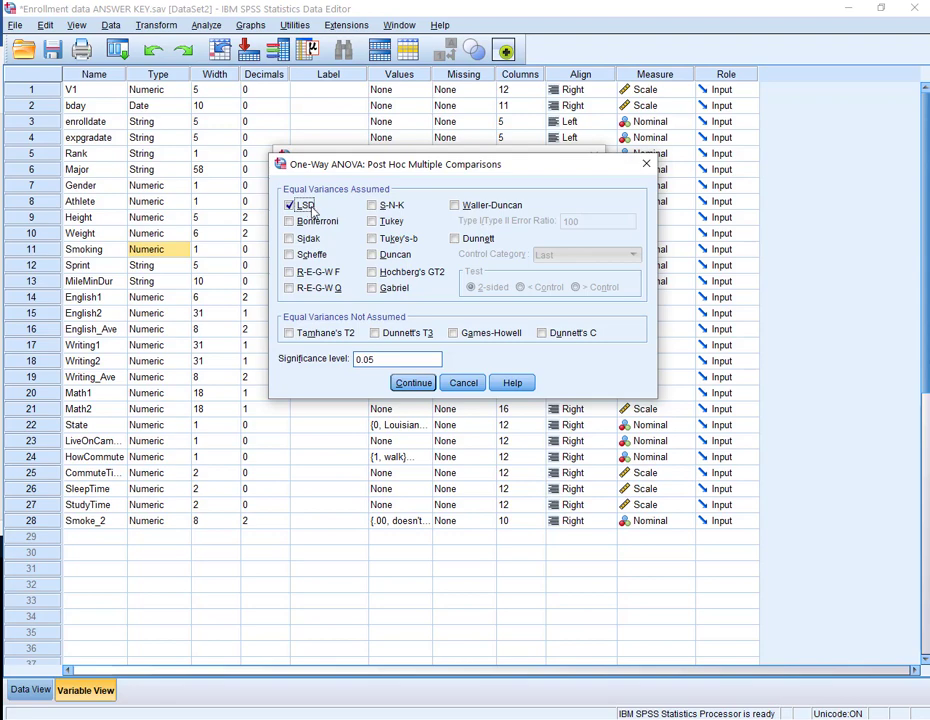
pyautogui.click(403, 383)
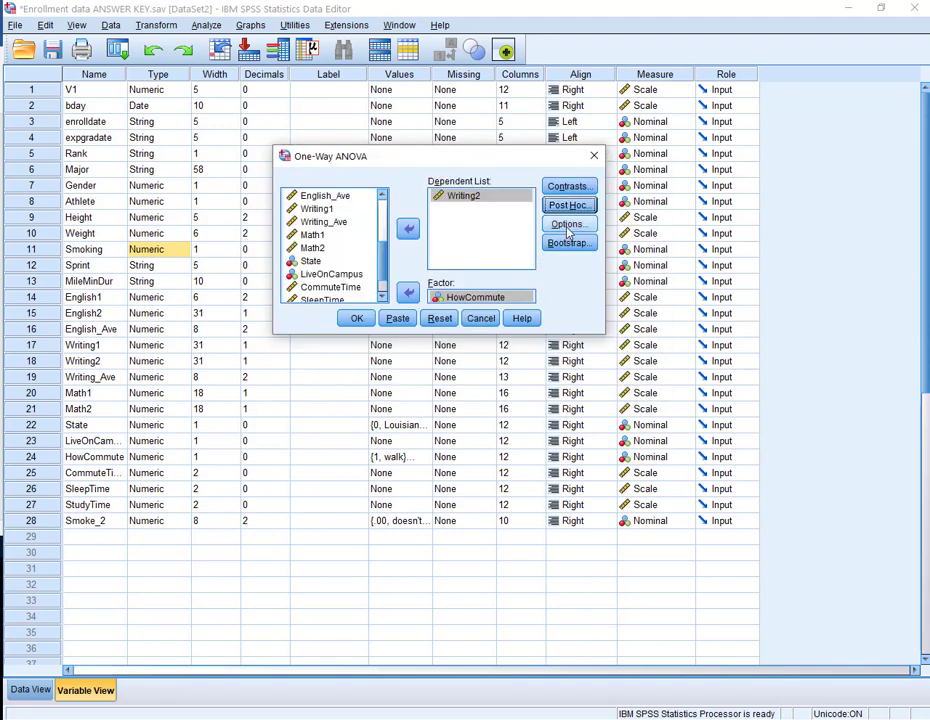
pyautogui.click(567, 225)
pyautogui.click(445, 248)
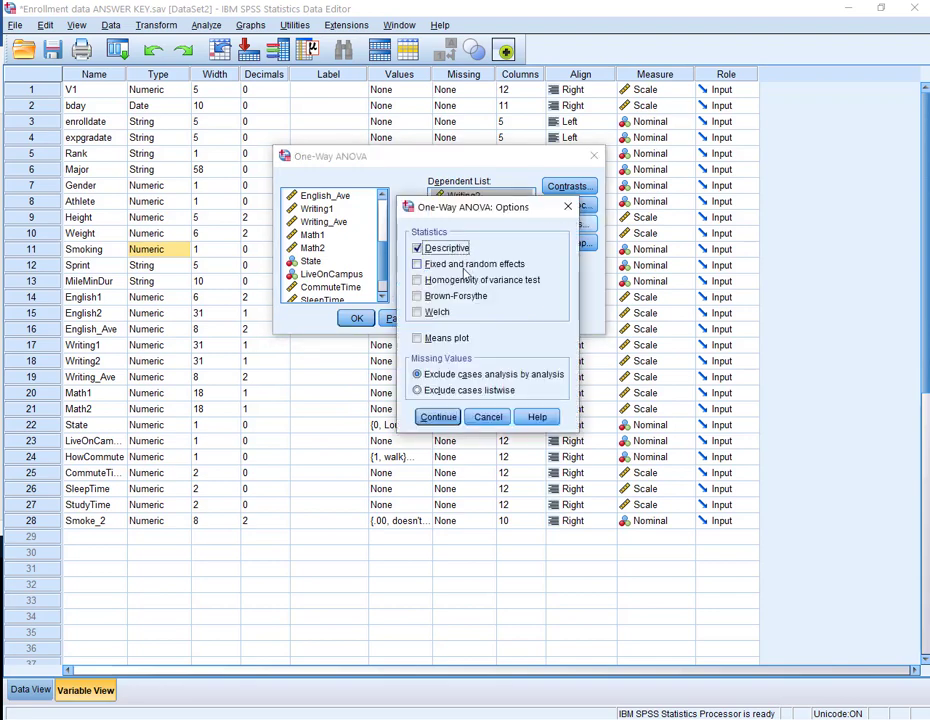
pyautogui.click(433, 281)
pyautogui.click(446, 340)
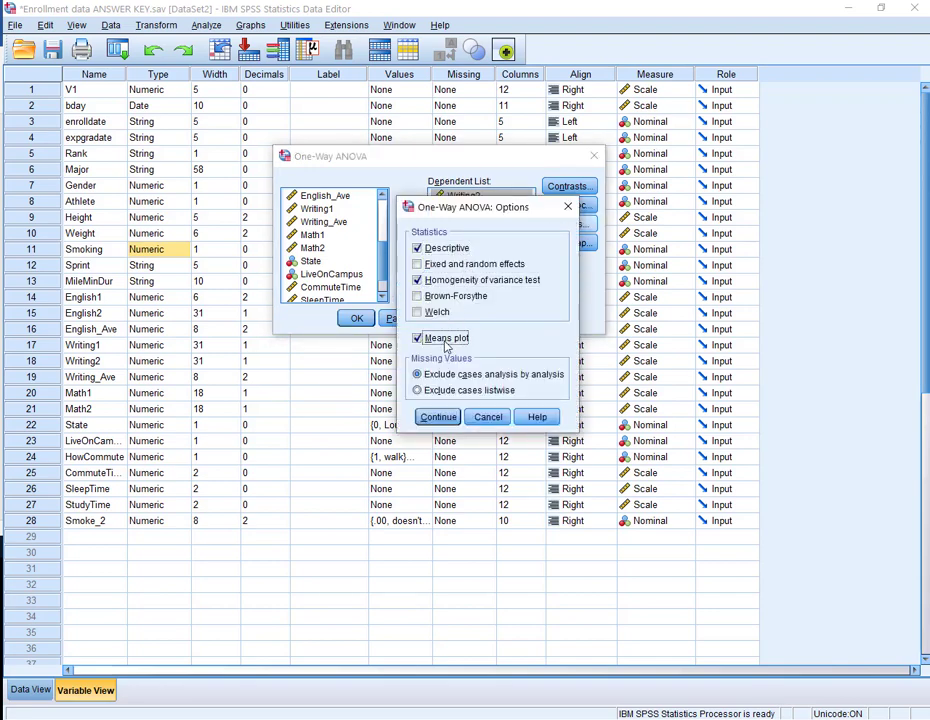
pyautogui.click(438, 417)
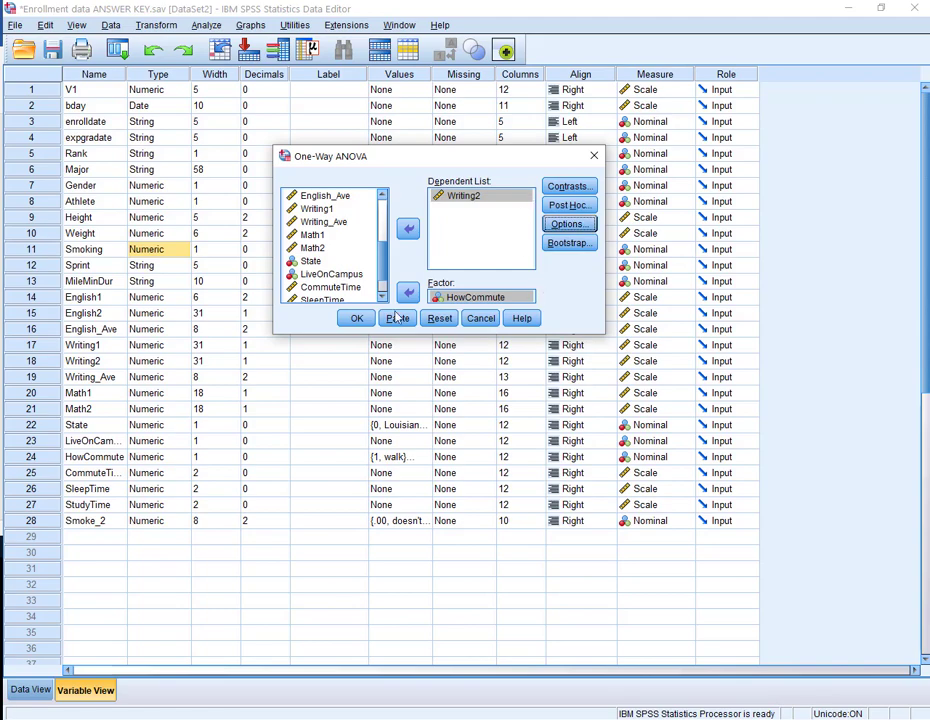
pyautogui.click(362, 320)
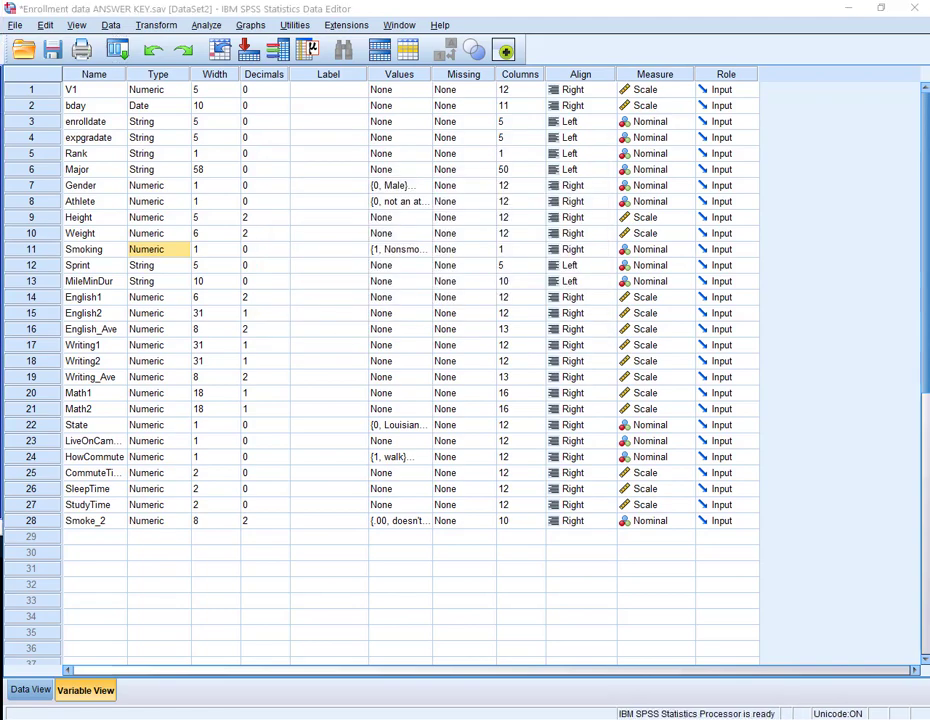
# Look over the ANOVA output for Writing2 by HowCommute, examining the group descriptives and the homogeneity of variances test.
pyautogui.moveTo(422, 76); pyautogui.dragTo(515, 42)
pyautogui.click(783, 32)
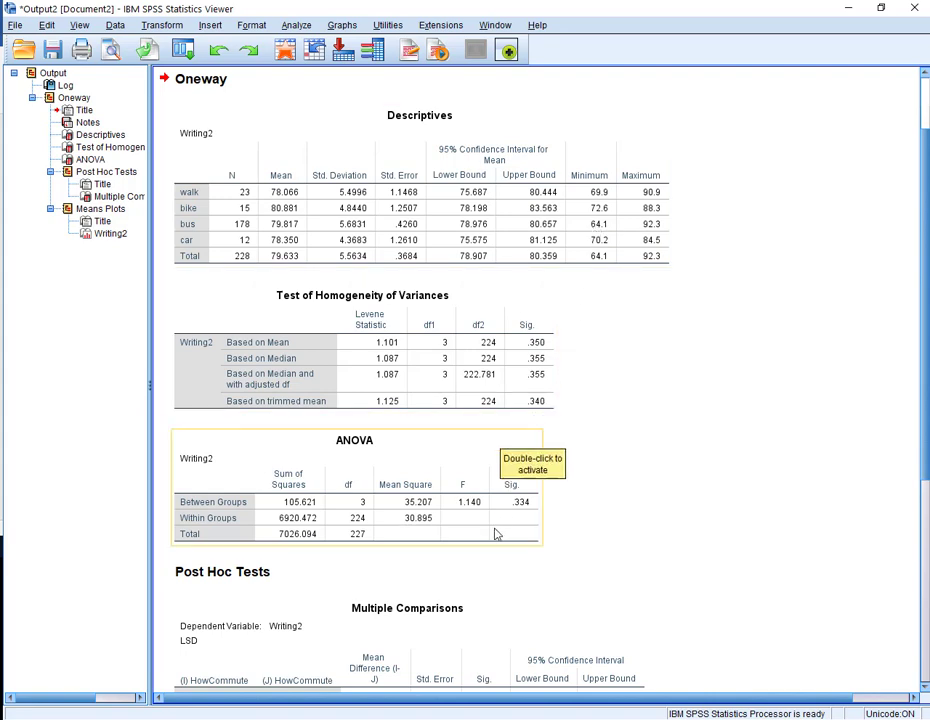
pyautogui.scroll(-9, 495, 534)
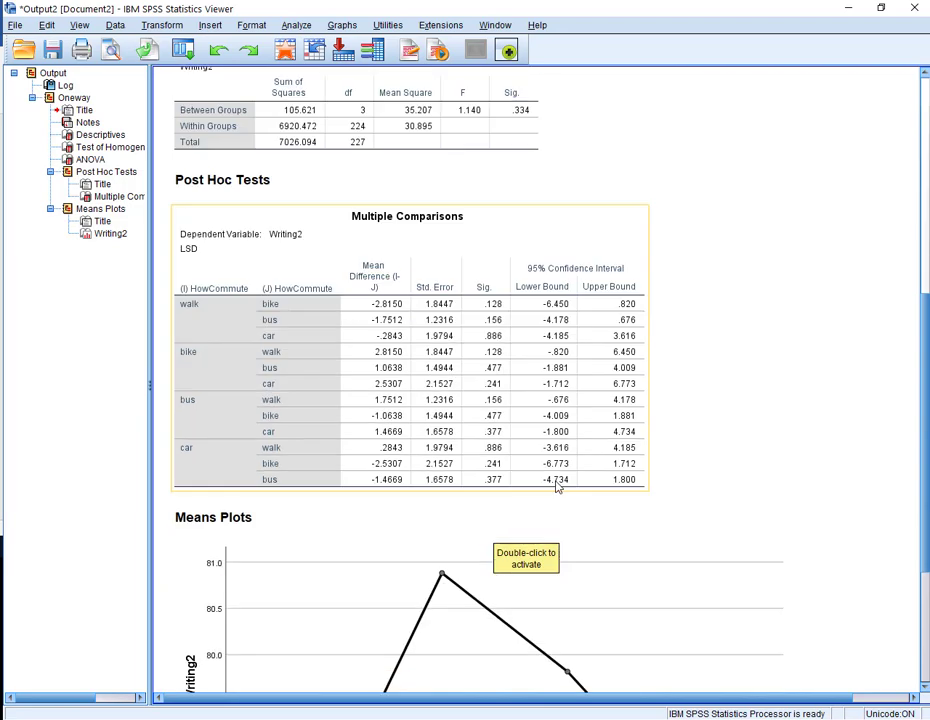
pyautogui.scroll(-5, 557, 486)
pyautogui.scroll(8, 557, 542)
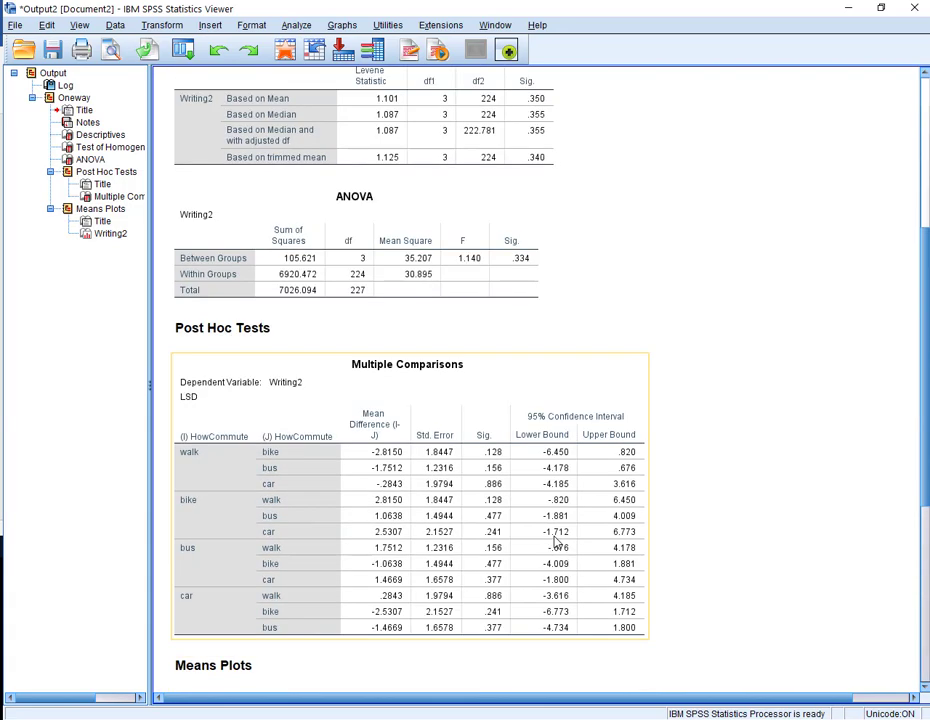
pyautogui.scroll(5, 557, 542)
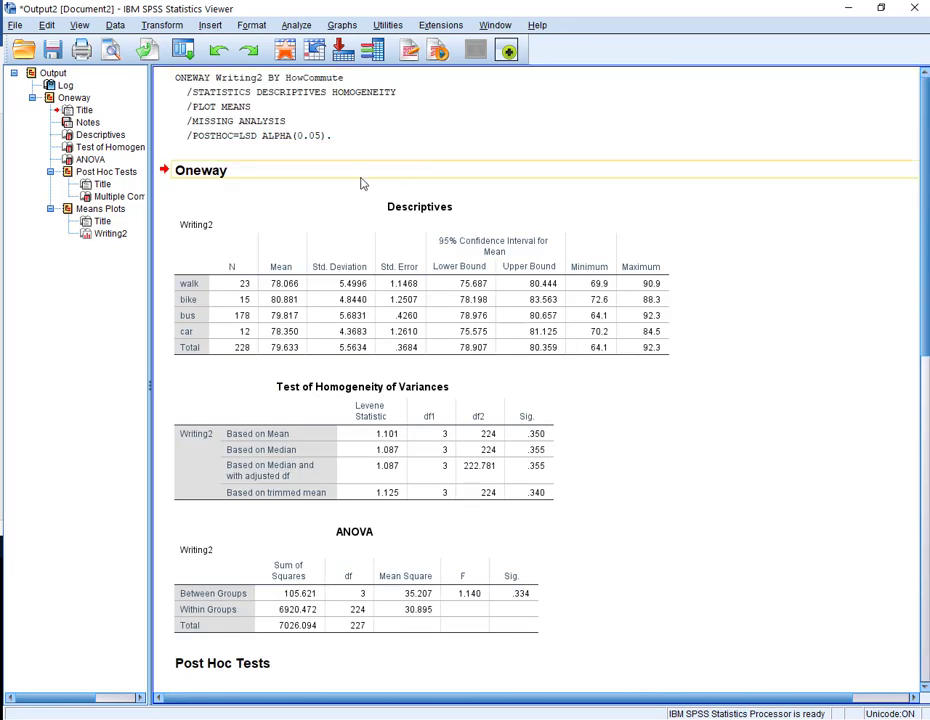
pyautogui.click(362, 212)
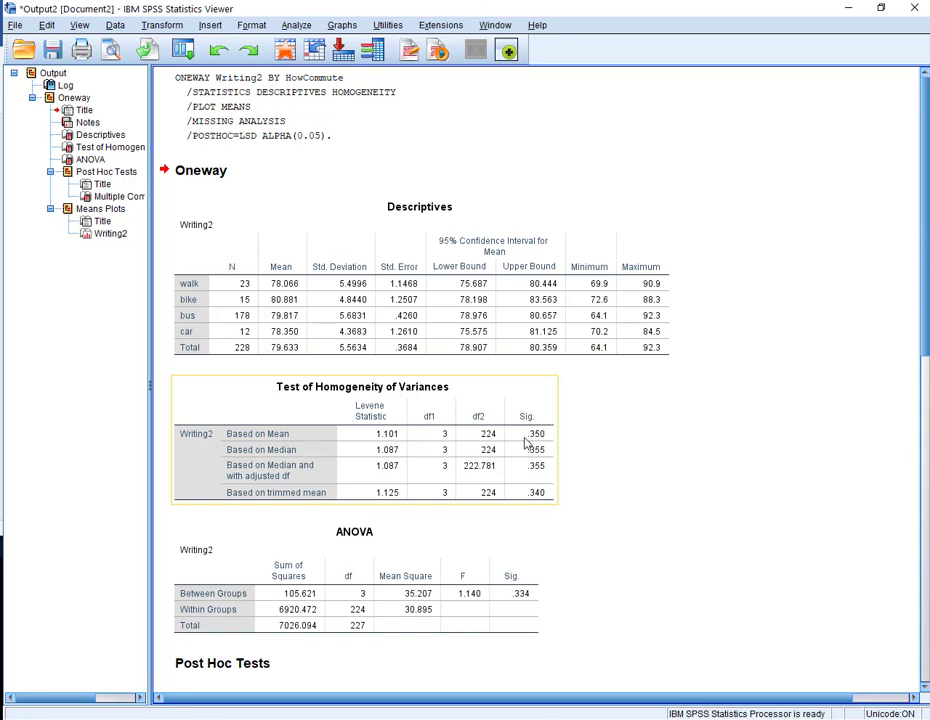
pyautogui.click(627, 460)
pyautogui.scroll(-3, 633, 456)
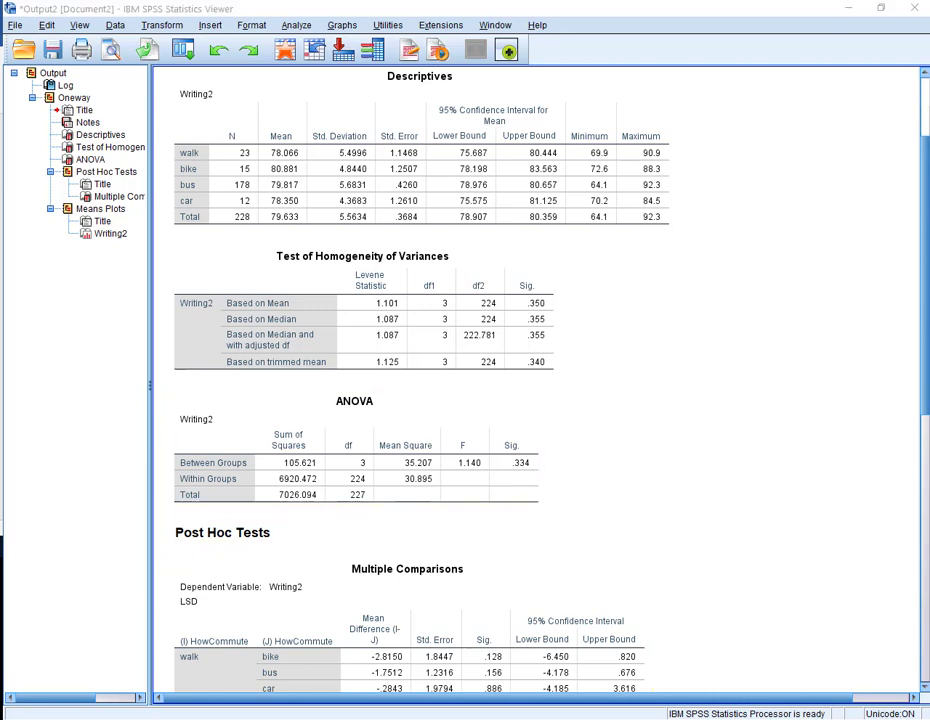
# Examine the significance in the ANOVA table, the LSD pairwise comparisons and the means plot of Writing2 by commute type.
pyautogui.click(376, 417)
pyautogui.click(602, 440)
pyautogui.click(517, 478)
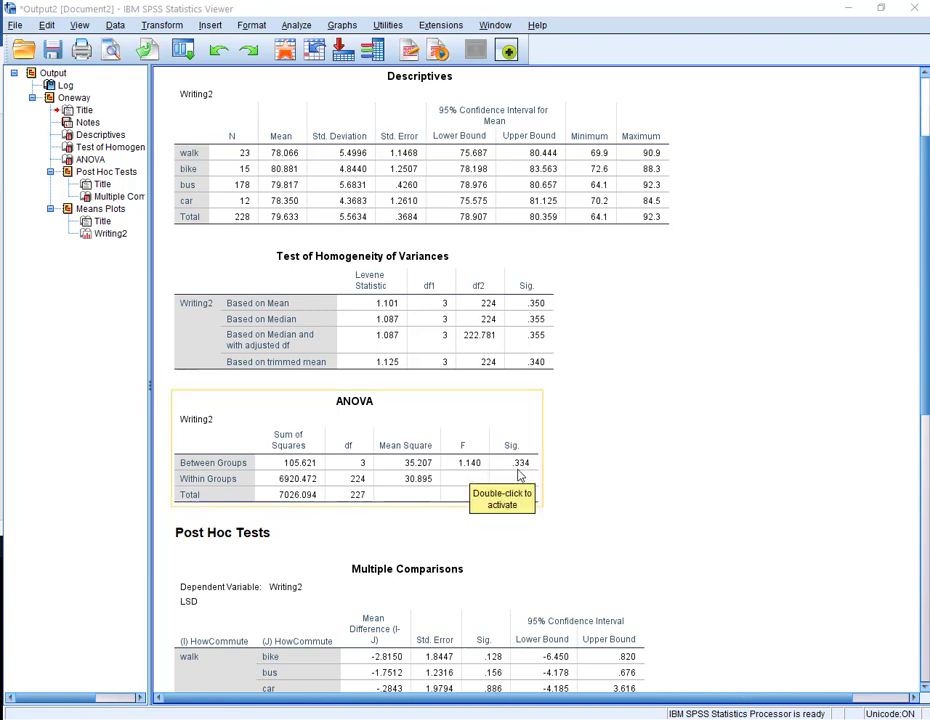
pyautogui.click(608, 467)
pyautogui.click(536, 473)
pyautogui.click(575, 476)
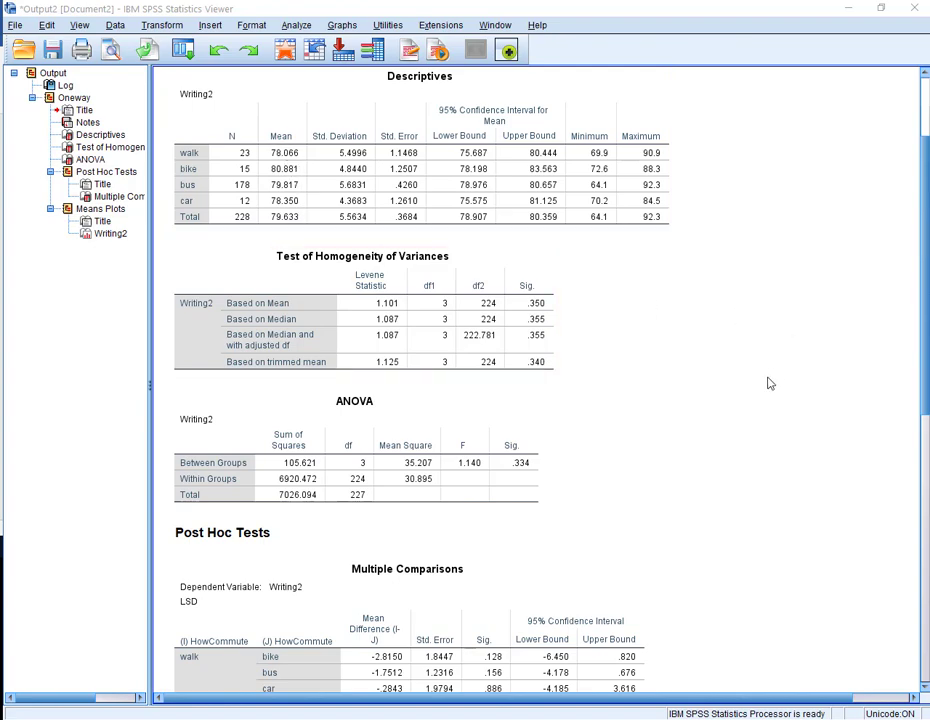
pyautogui.scroll(-1, 750, 440)
pyautogui.scroll(-2, 750, 440)
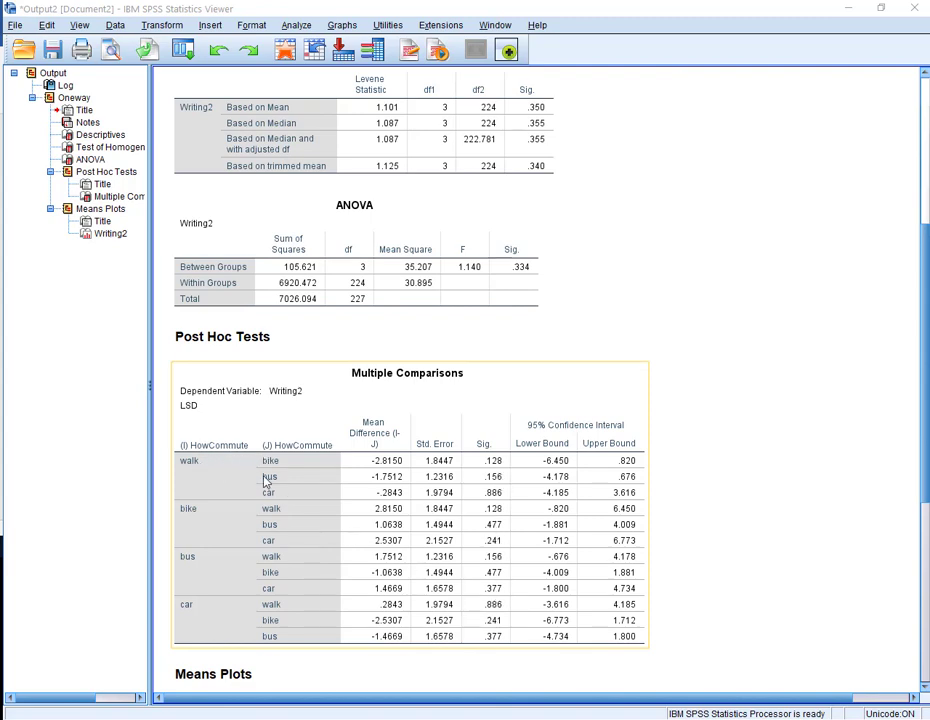
pyautogui.scroll(-5, 314, 518)
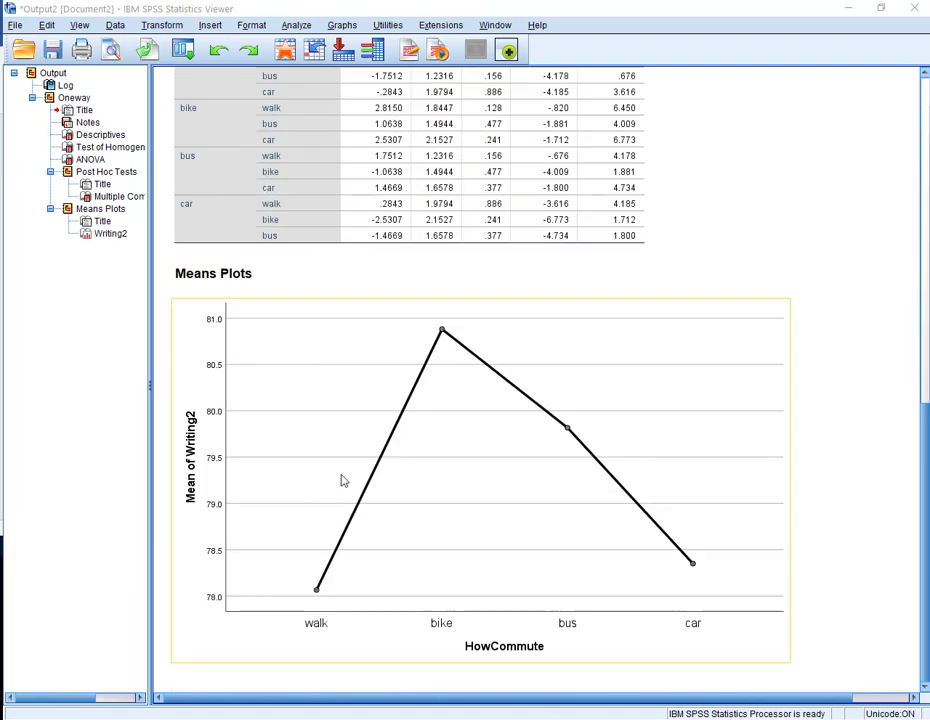
pyautogui.scroll(1, 818, 427)
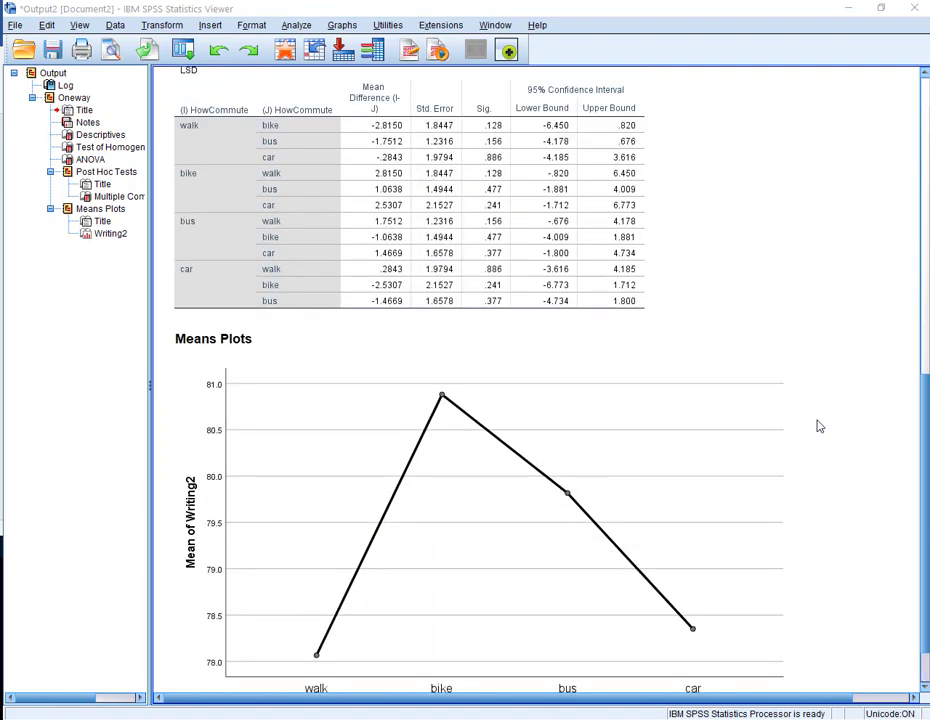
pyautogui.scroll(8, 818, 427)
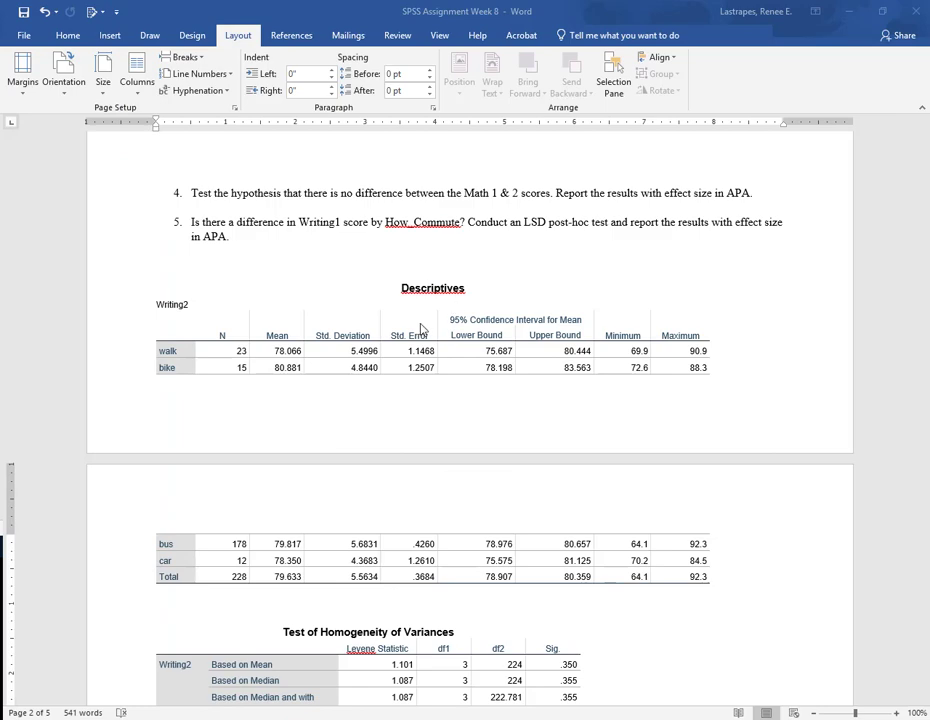
# Switch to the Week 8 assignment in Word and insert blank lines below question 5 to push the Descriptives table onto the next page.
pyautogui.click(245, 268)
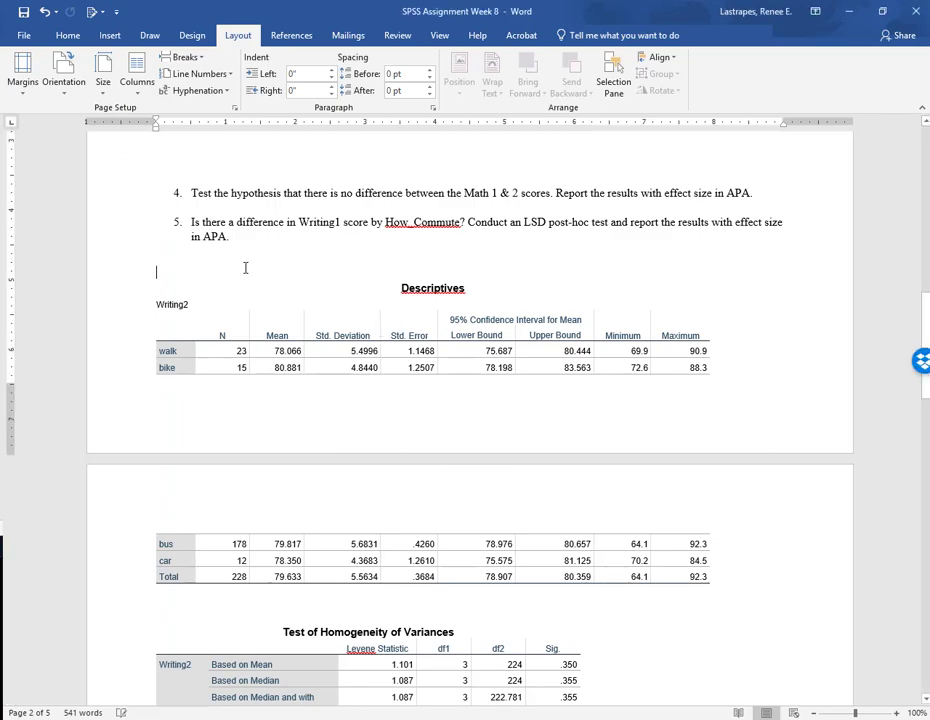
pyautogui.press('Return')
pyautogui.press('Return')
pyautogui.press('Return')
pyautogui.press('Return')
pyautogui.press('Return')
pyautogui.press('Return')
pyautogui.press('Return')
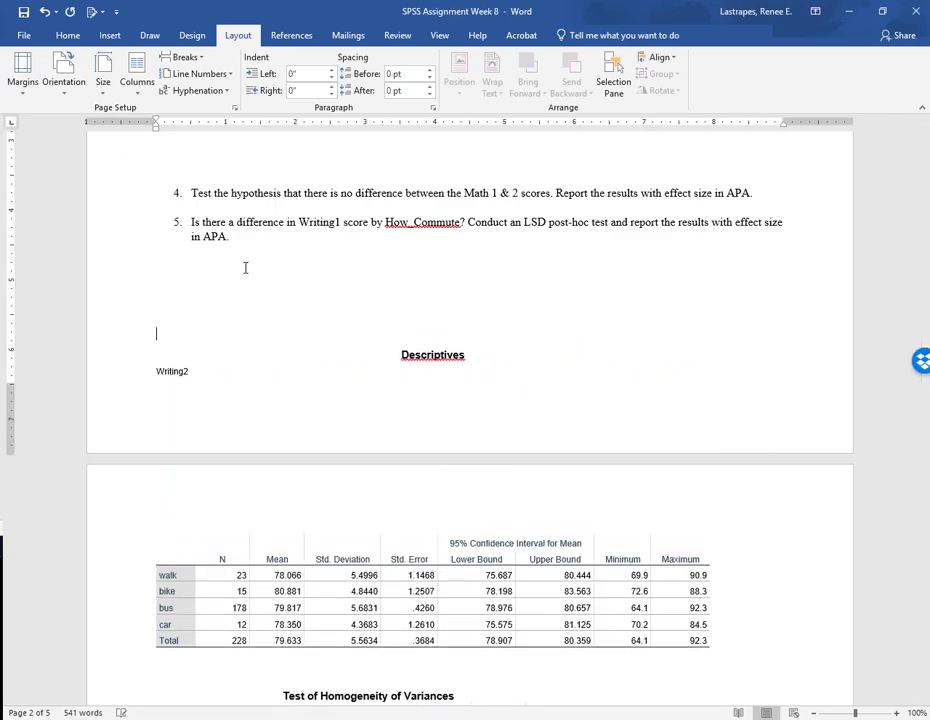
# Review the layout of the pasted ANOVA output through the means plot and place the cursor above the Post Hoc Tests heading.
pyautogui.scroll(-10, 332, 328)
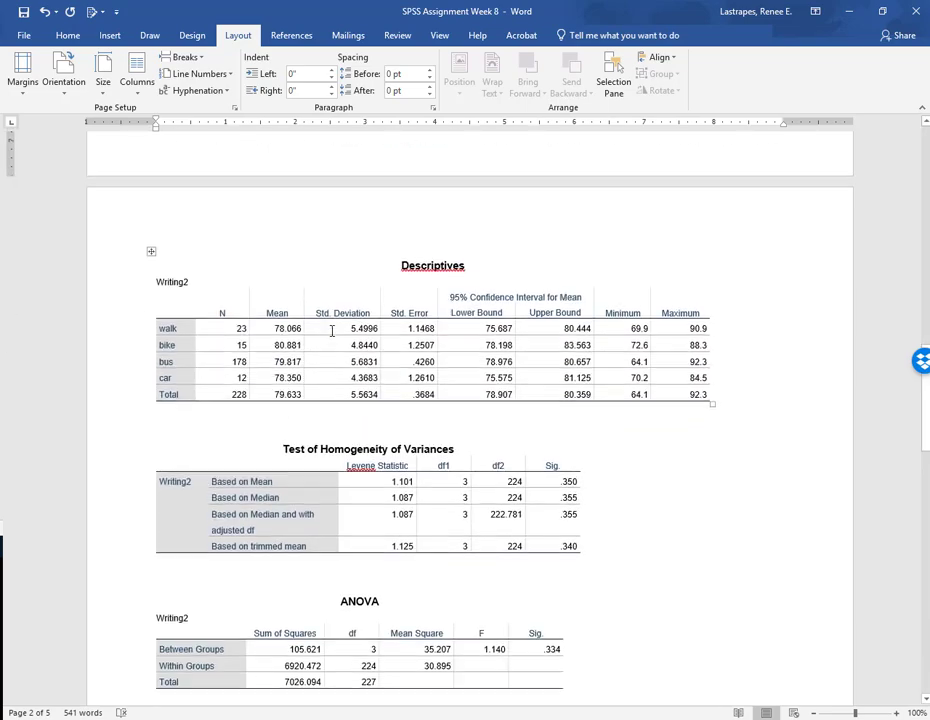
pyautogui.scroll(2, 336, 331)
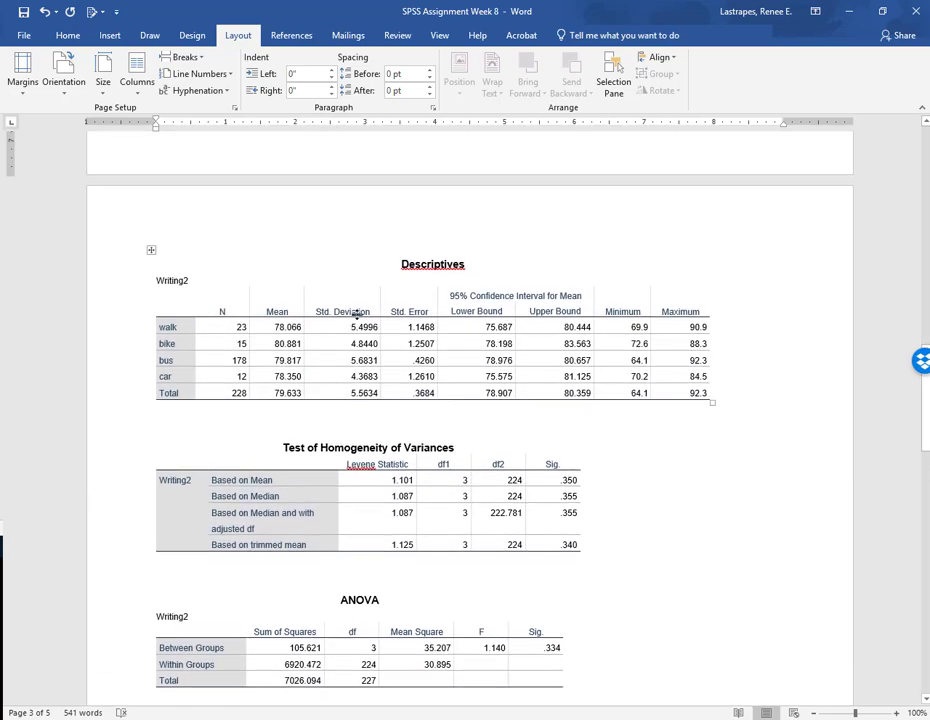
pyautogui.scroll(-4, 383, 492)
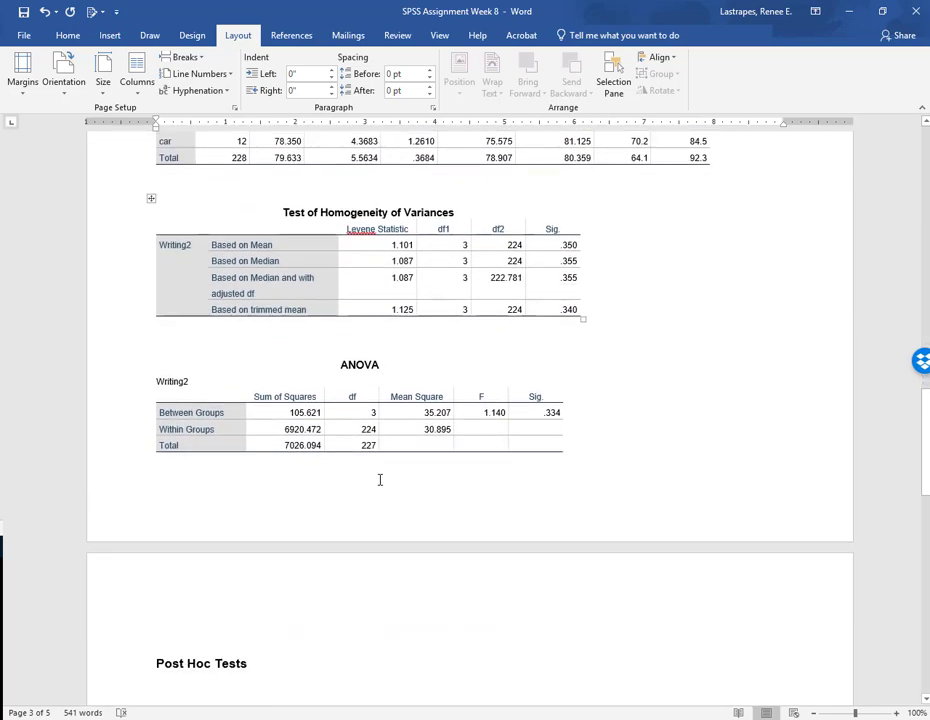
pyautogui.scroll(-12, 378, 407)
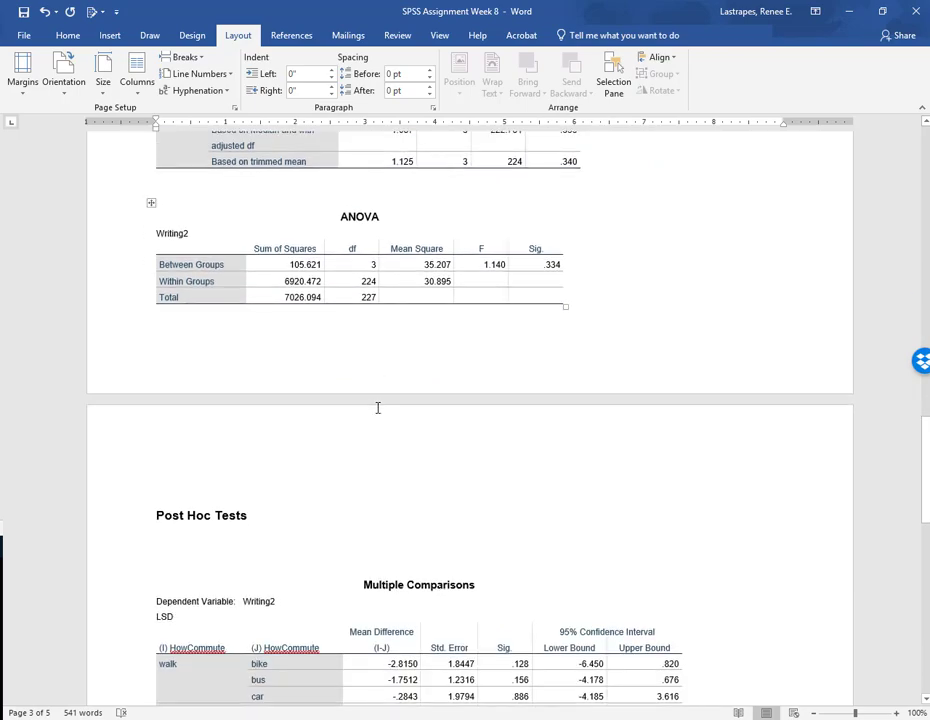
pyautogui.scroll(-9, 378, 407)
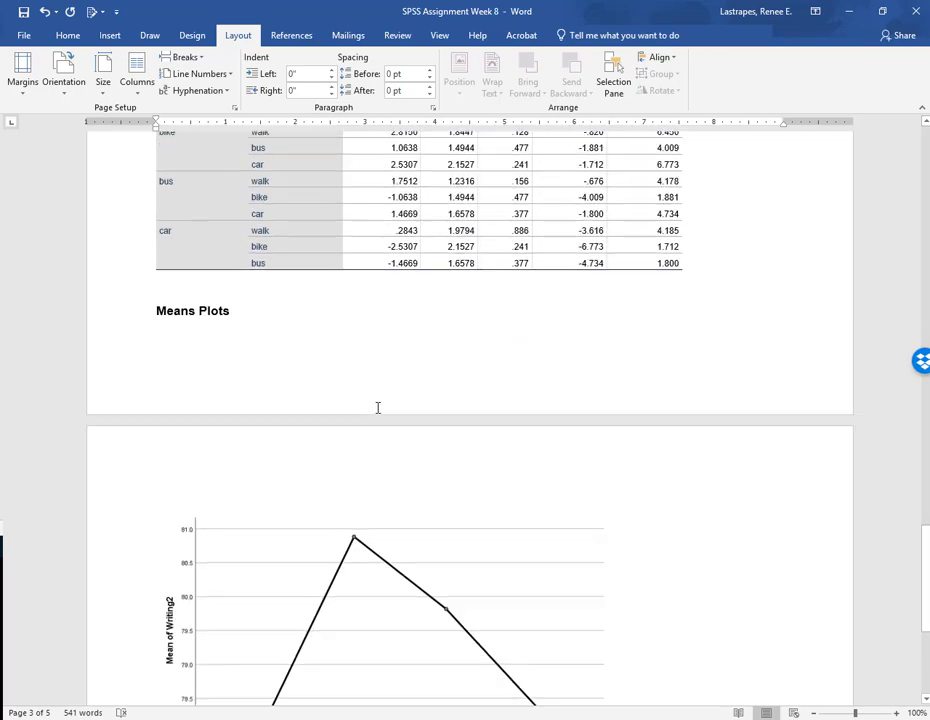
pyautogui.scroll(13, 378, 407)
pyautogui.scroll(7, 378, 407)
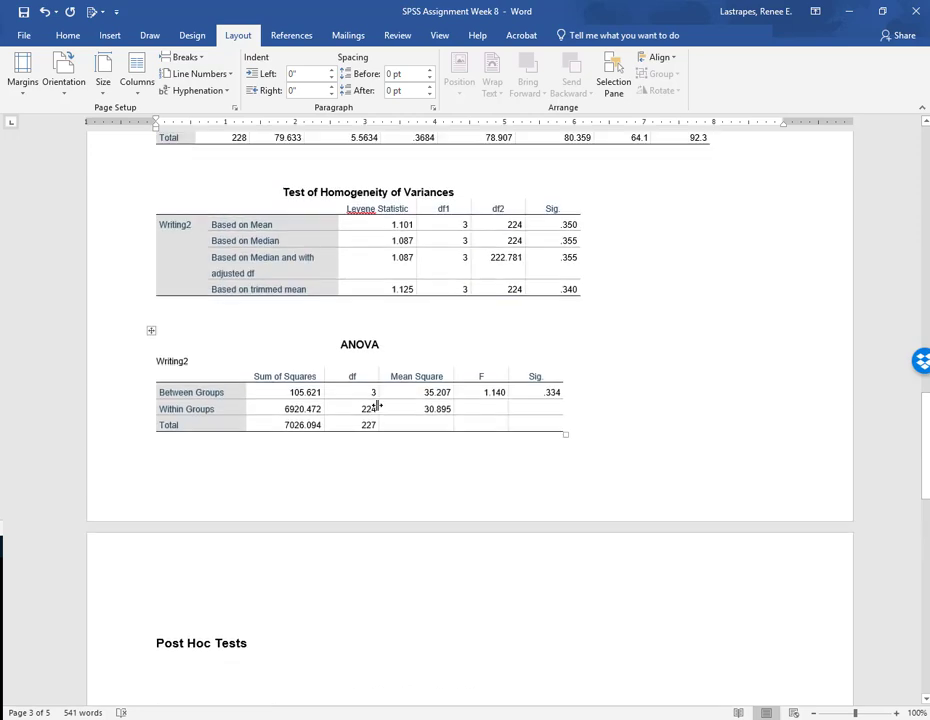
pyautogui.click(195, 528)
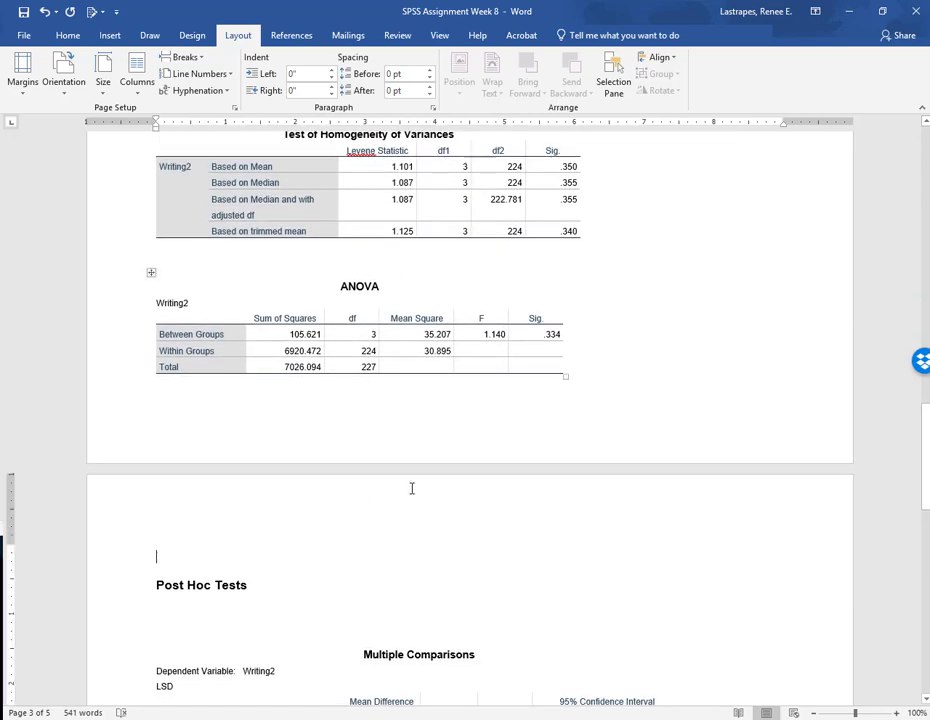
# Copy the reported-findings text from slide 45 of the Ch. 11 & 12 presentation and paste it above the Post Hoc Tests heading in Word.
pyautogui.hotkey('alt', 'Tab')
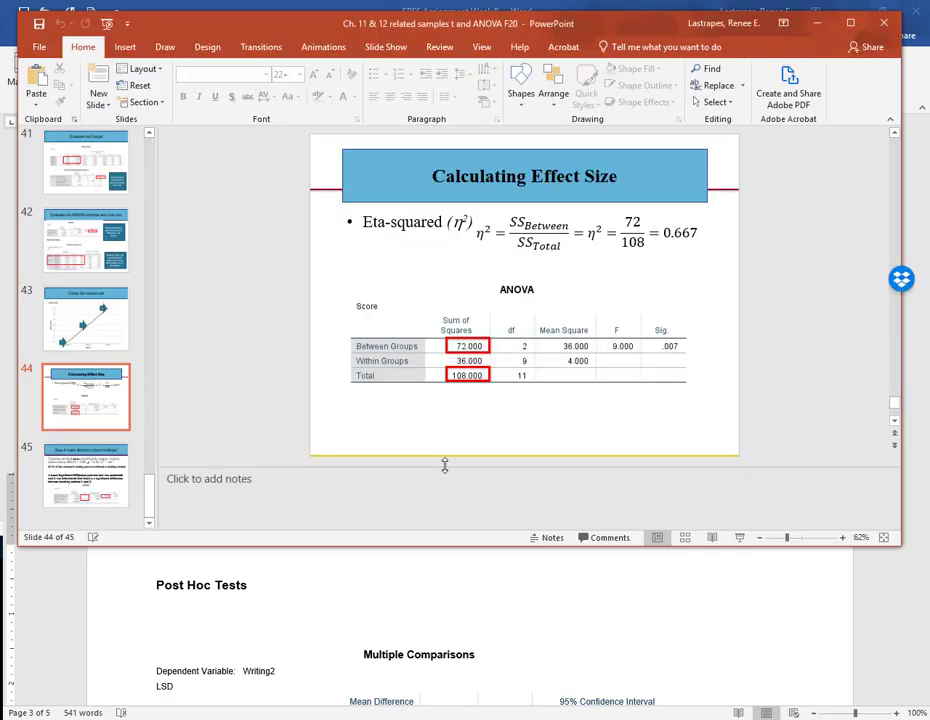
pyautogui.scroll(3, 445, 462)
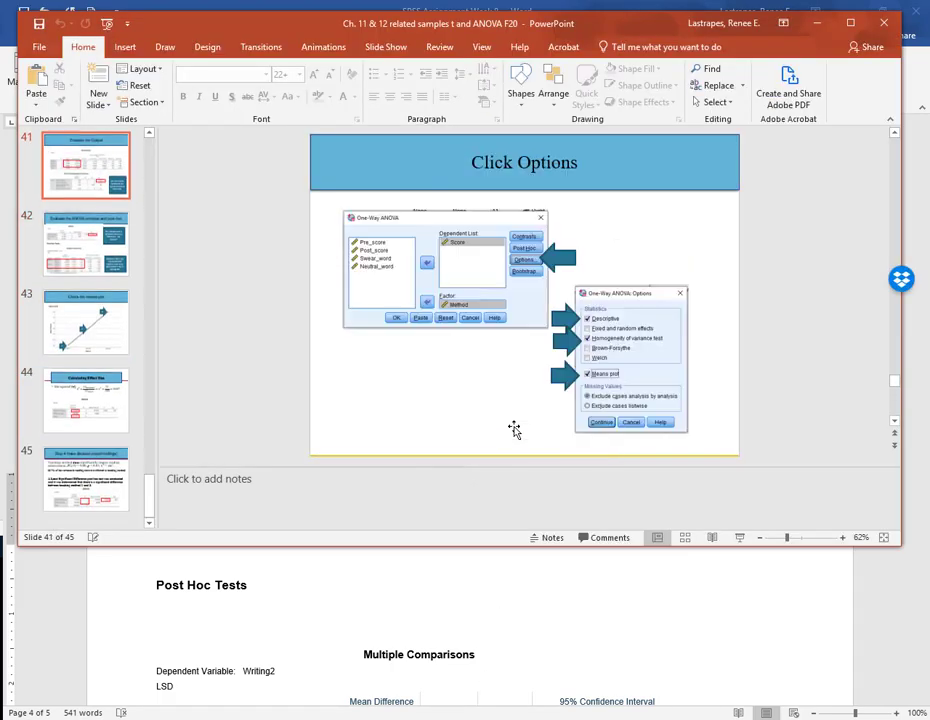
pyautogui.scroll(-4, 514, 429)
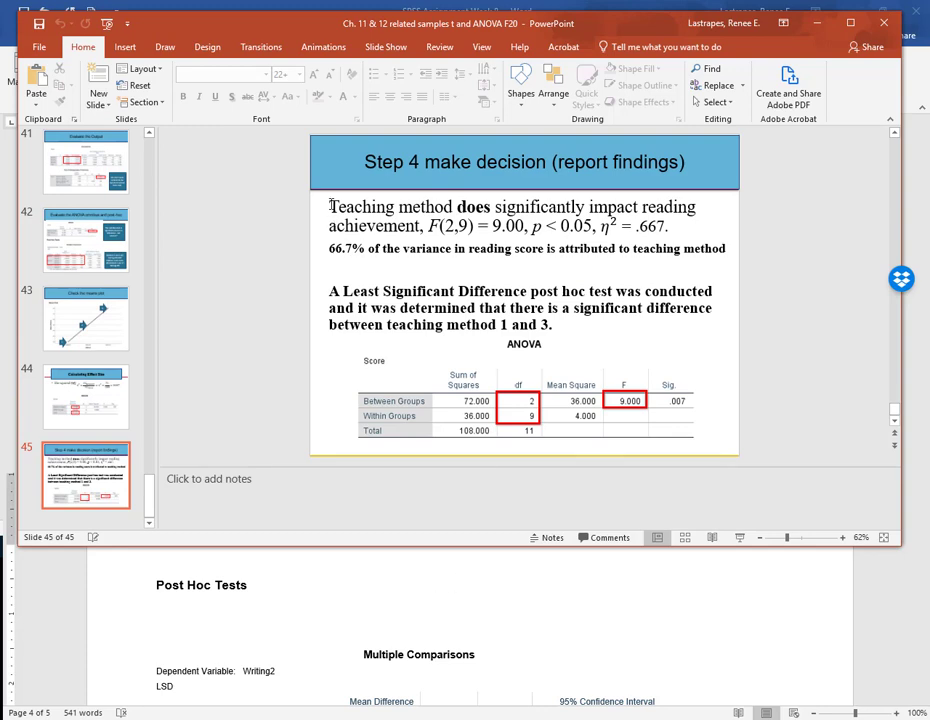
pyautogui.moveTo(332, 205); pyautogui.dragTo(555, 323)
pyautogui.hotkey('ctrl', 'c')
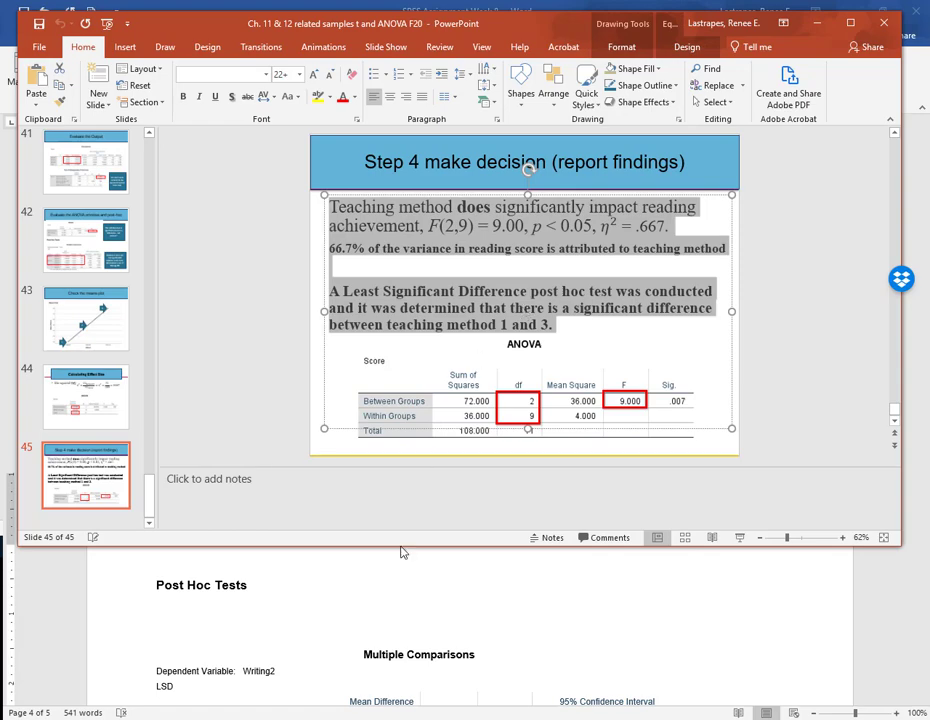
pyautogui.click(370, 606)
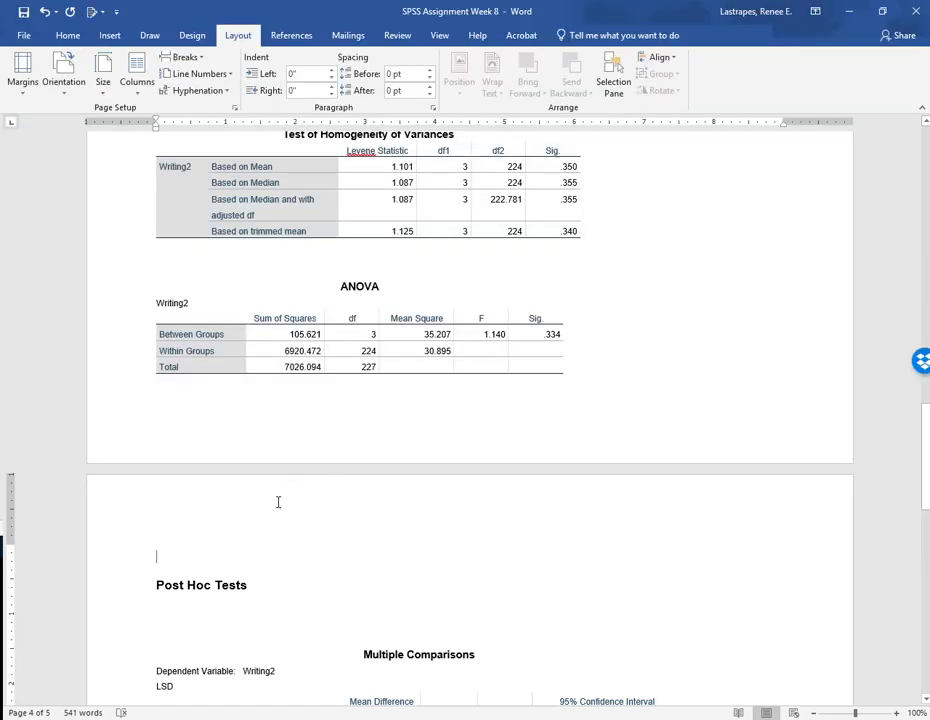
pyautogui.hotkey('ctrl', 'v')
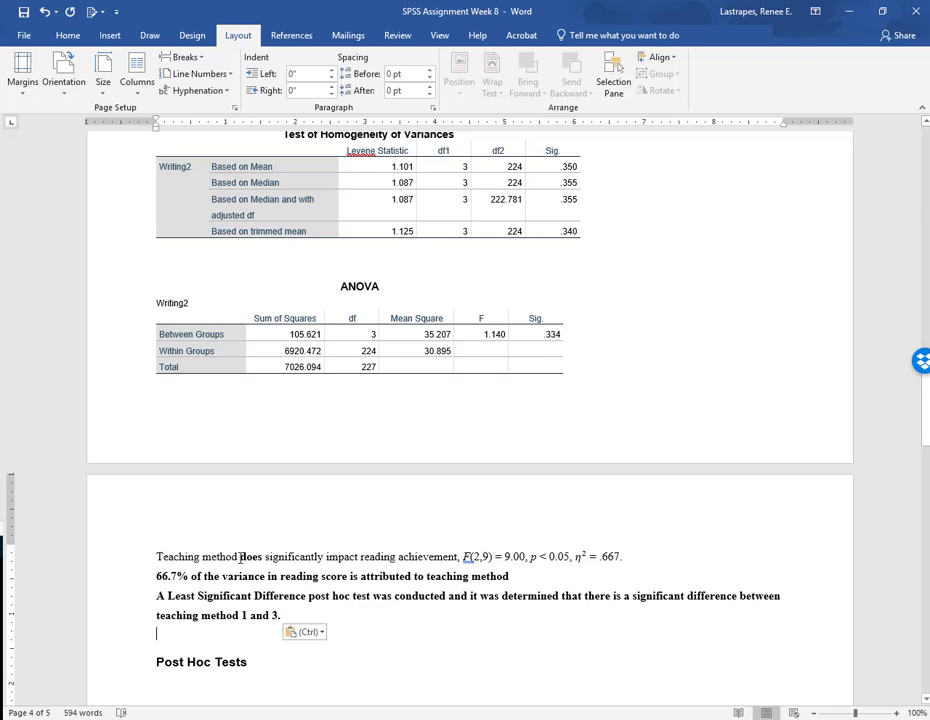
# Replace the pasted clause about teaching method and reading achievement with "There are no significant differences".
pyautogui.moveTo(157, 556); pyautogui.dragTo(451, 568)
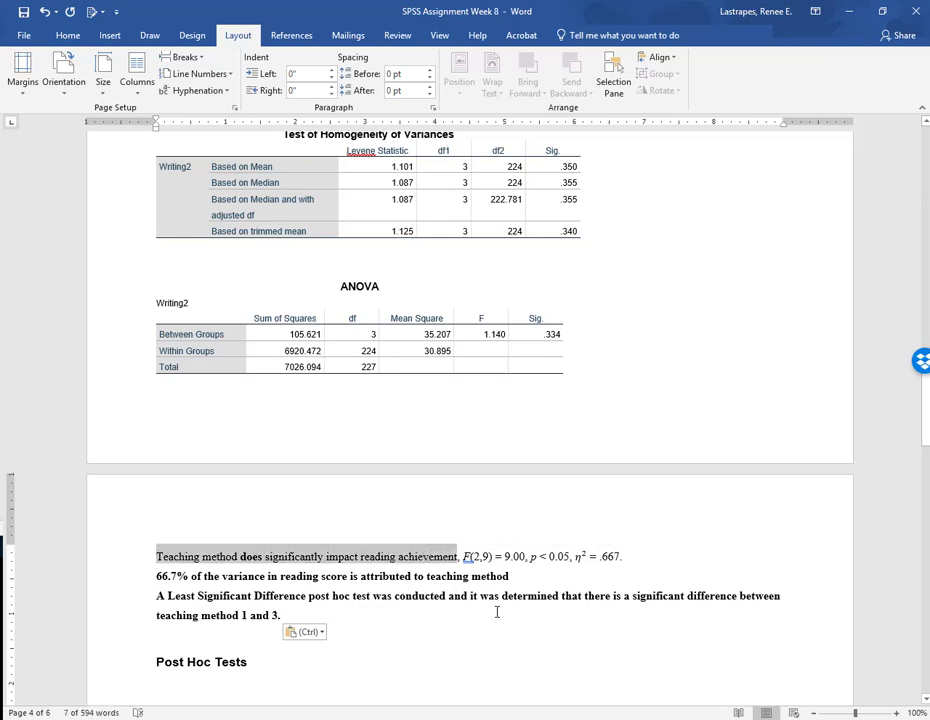
pyautogui.write('There are no')
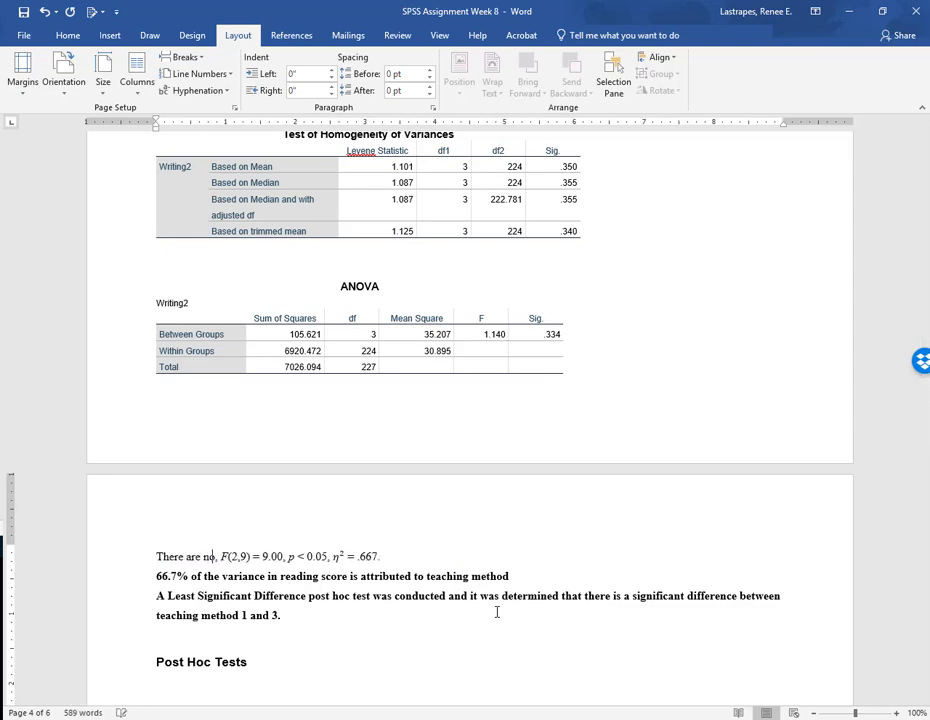
pyautogui.write(' signfi')
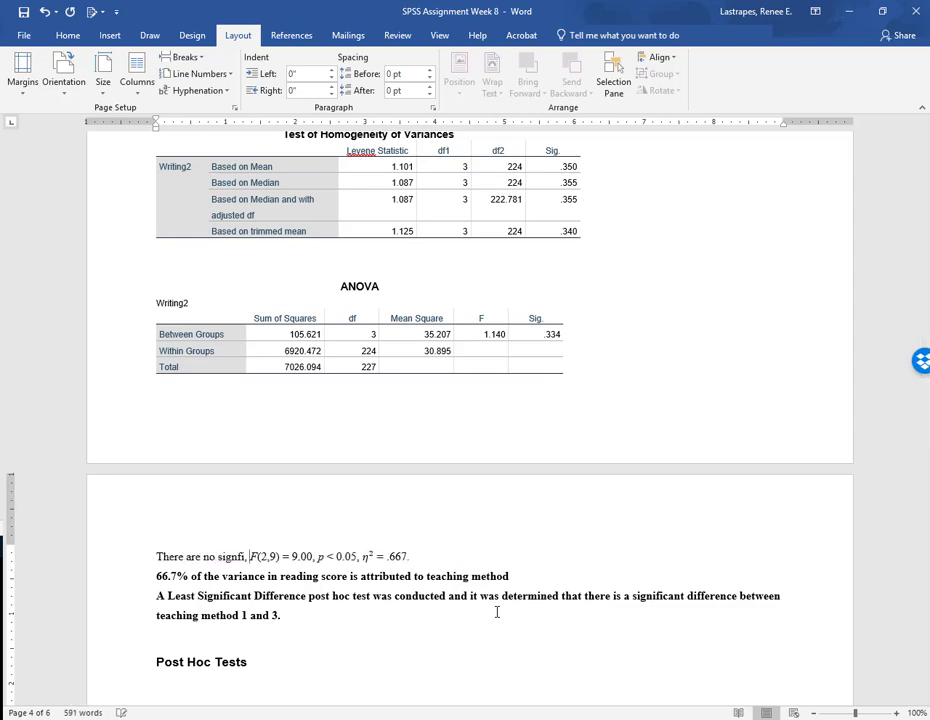
pyautogui.press('BackSpace')
pyautogui.press('BackSpace')
pyautogui.write('ificant di')
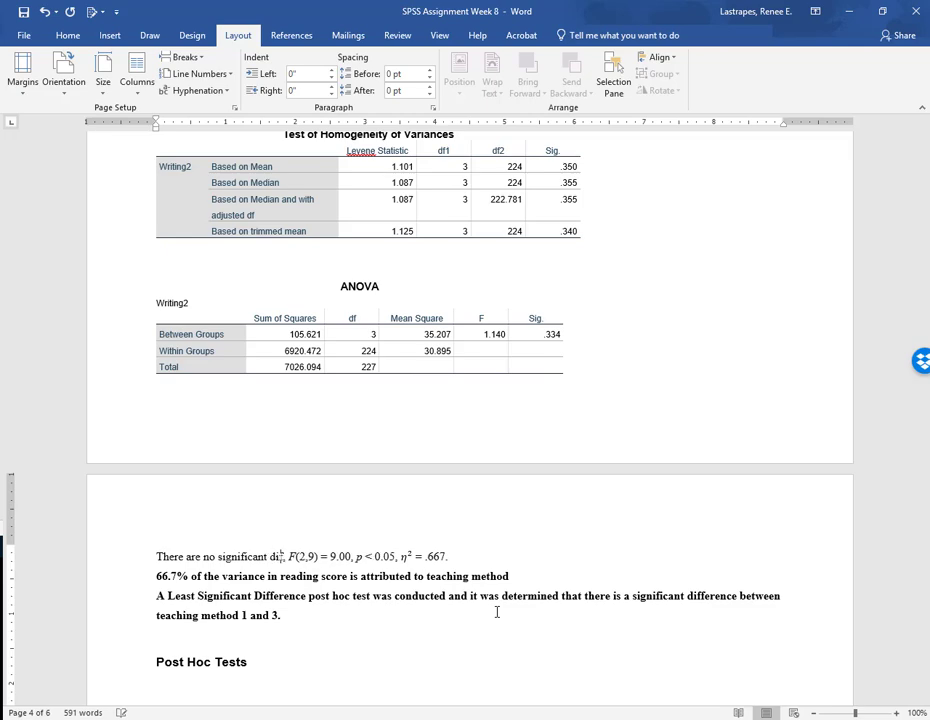
pyautogui.write('ffernc')
pyautogui.press('BackSpace')
pyautogui.press('BackSpace')
pyautogui.write('ences')
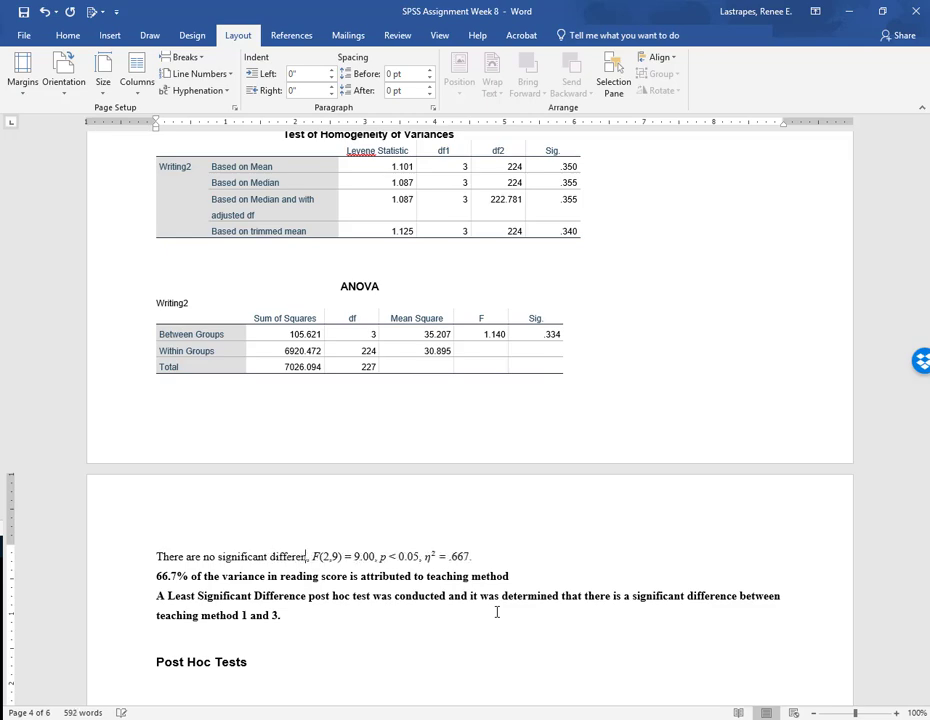
# Continue the finding with "on the writing 2 score by levels of how commute" before the F statistic.
pyautogui.write(' on the writin')
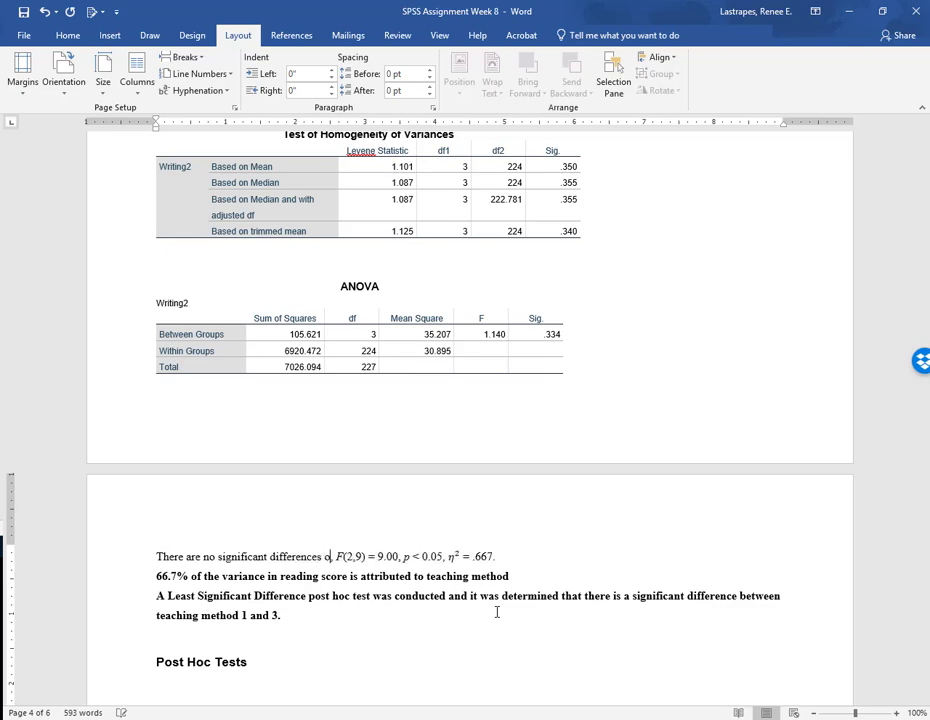
pyautogui.write('g 2 score by')
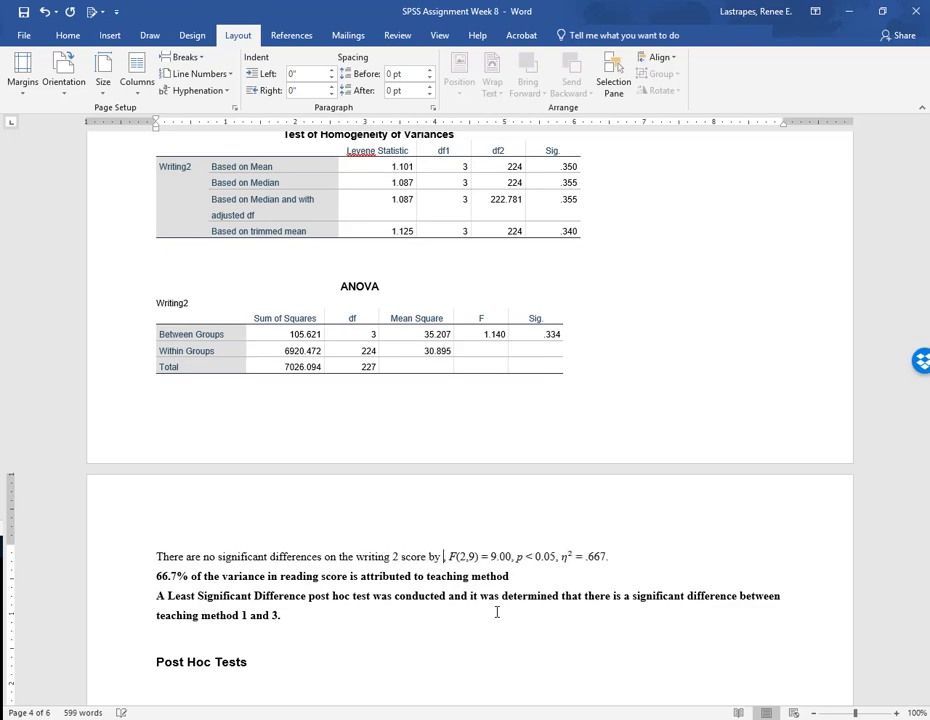
pyautogui.write(' level of')
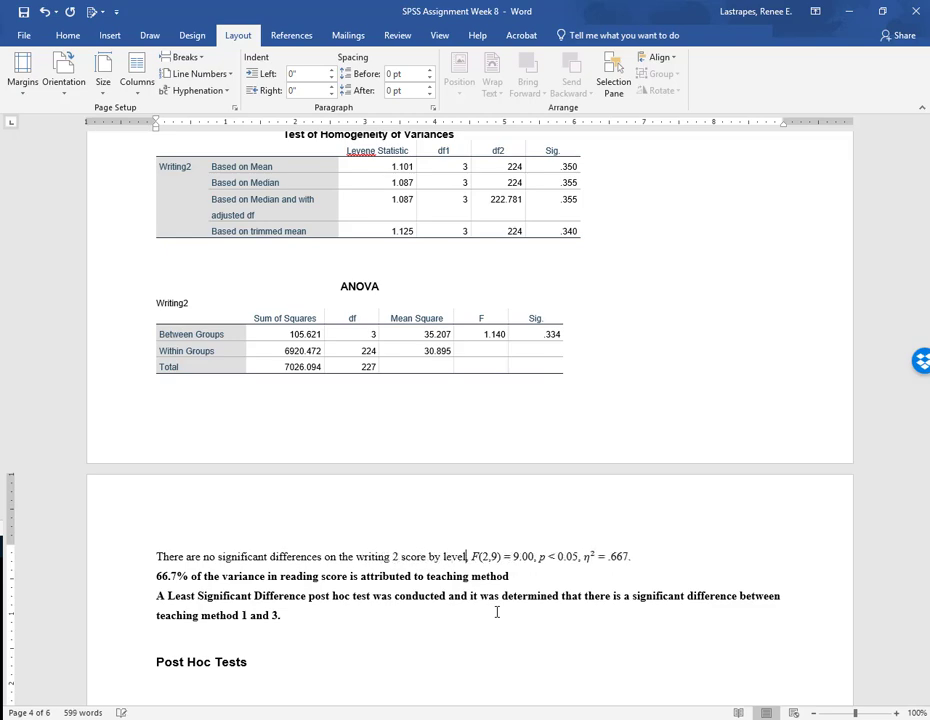
pyautogui.write(' how comm')
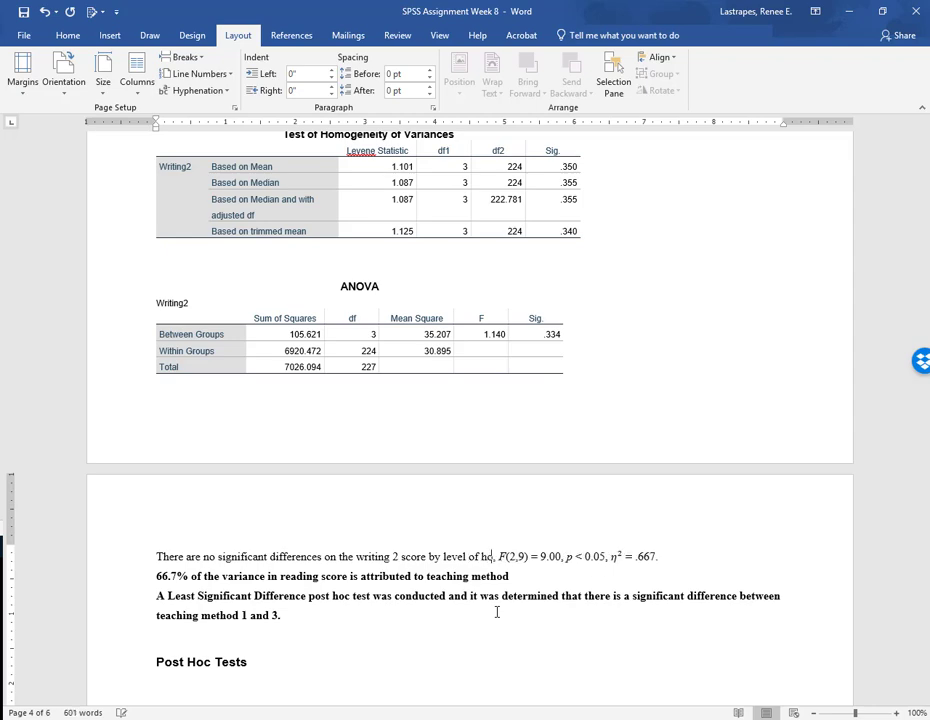
pyautogui.write('ute')
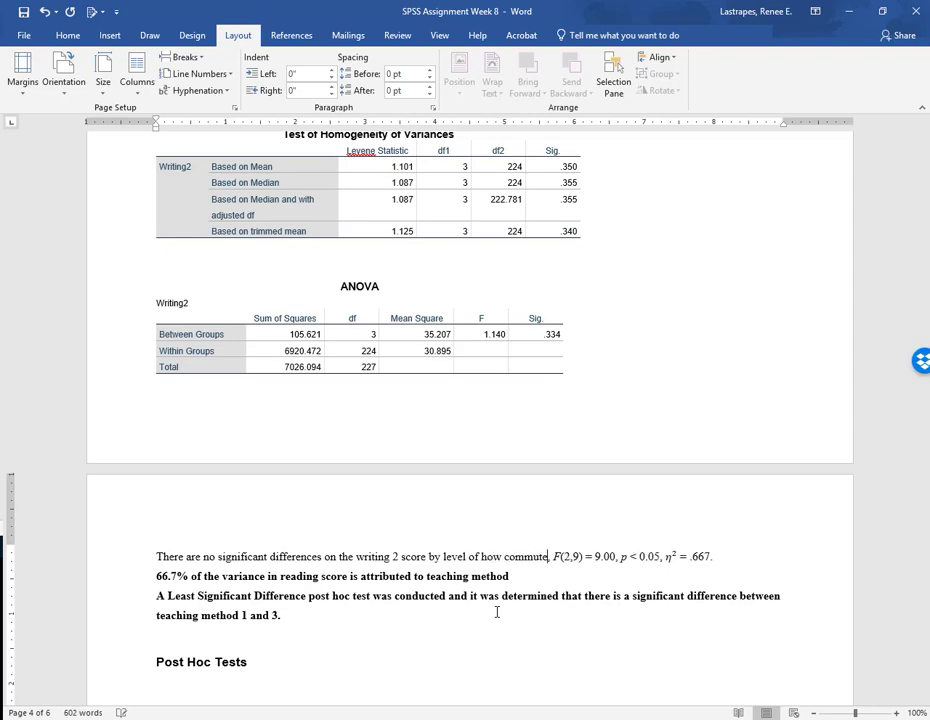
pyautogui.click(466, 556)
pyautogui.write('s')
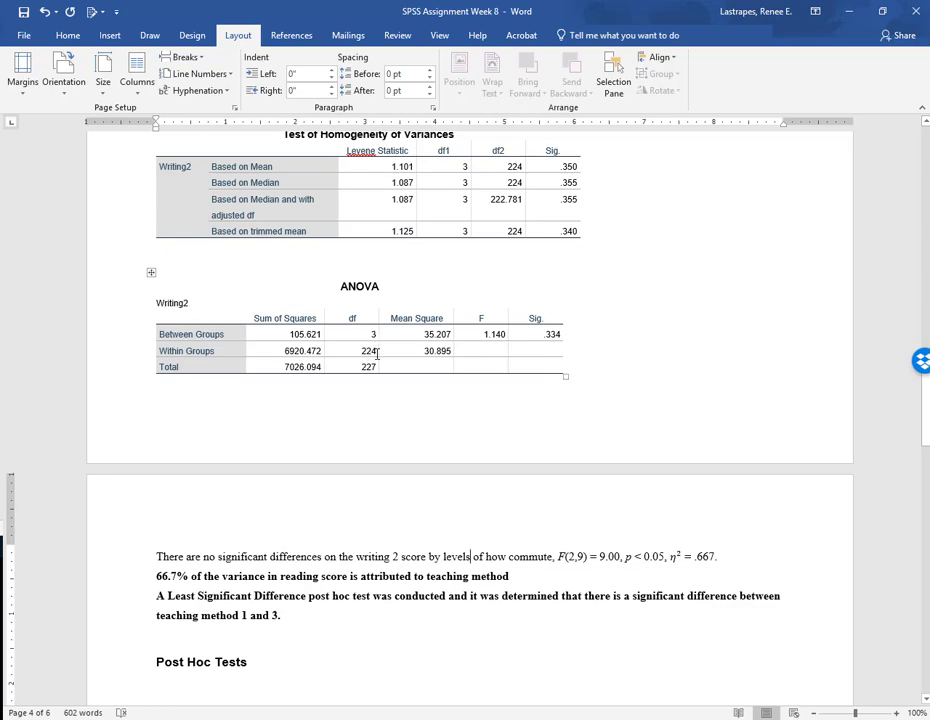
# Change the reported statistics to F(3,224) = 1.14 and p = .33, and clear the example's eta-squared value.
pyautogui.doubleClick(572, 556)
pyautogui.write('3,')
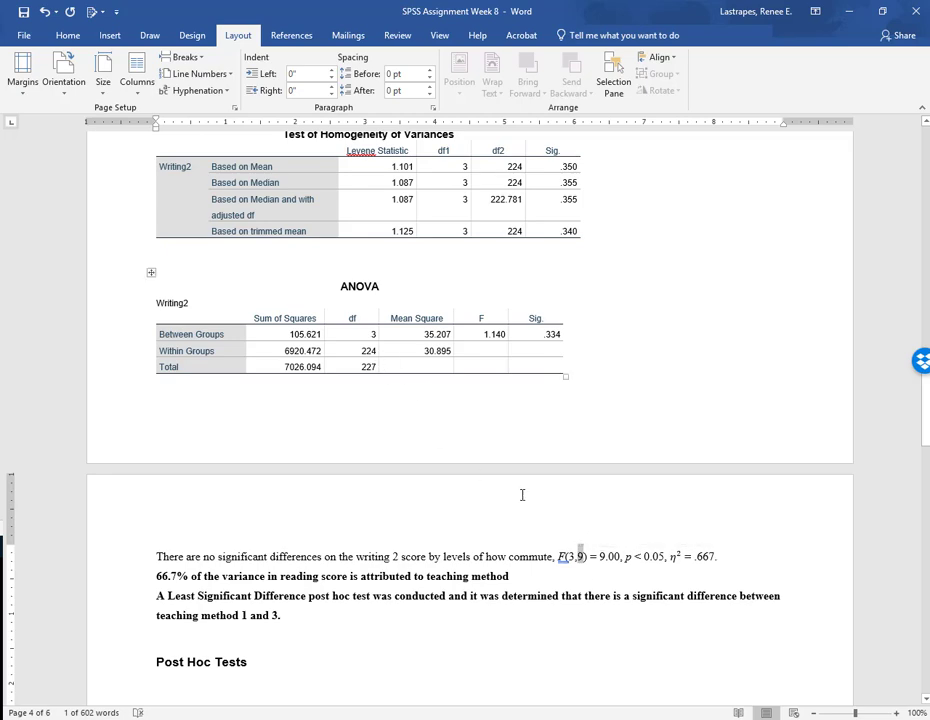
pyautogui.write('224')
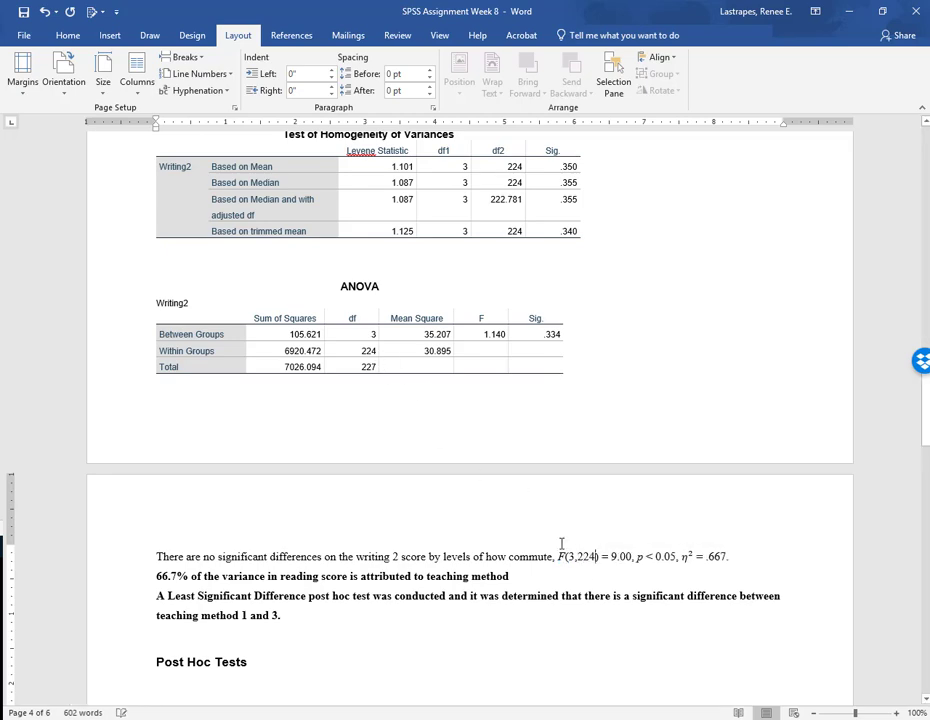
pyautogui.moveTo(611, 556); pyautogui.dragTo(633, 556)
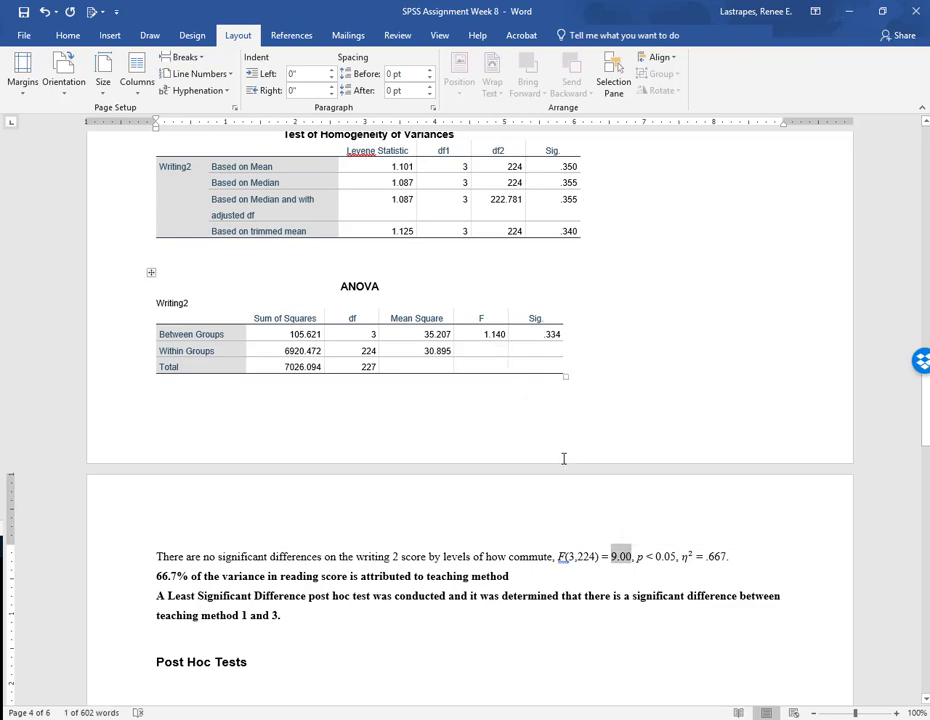
pyautogui.write('1.14')
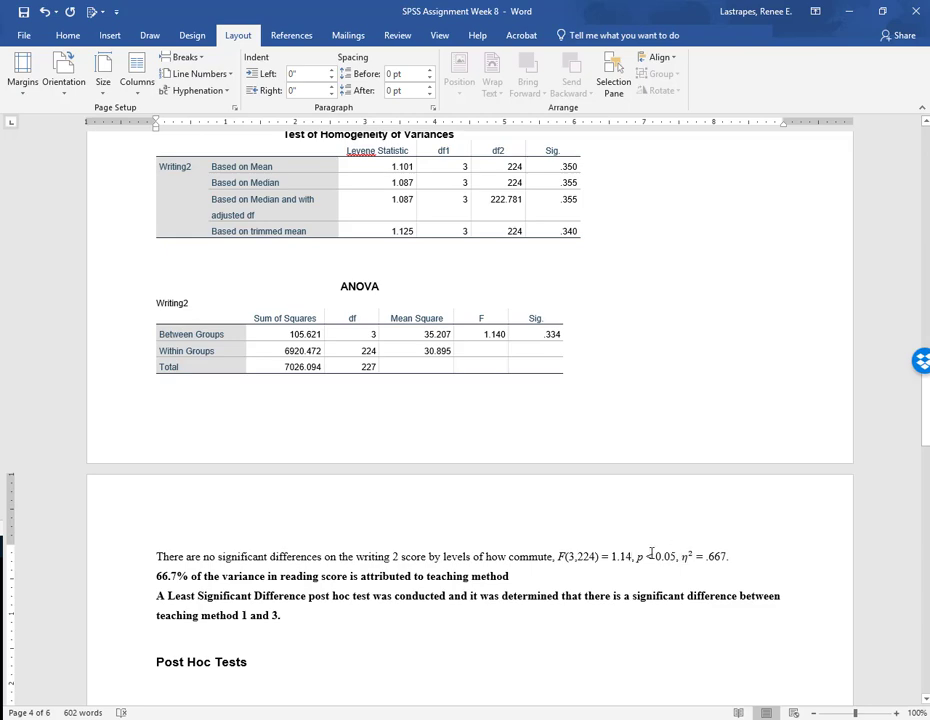
pyautogui.moveTo(646, 556); pyautogui.dragTo(676, 556)
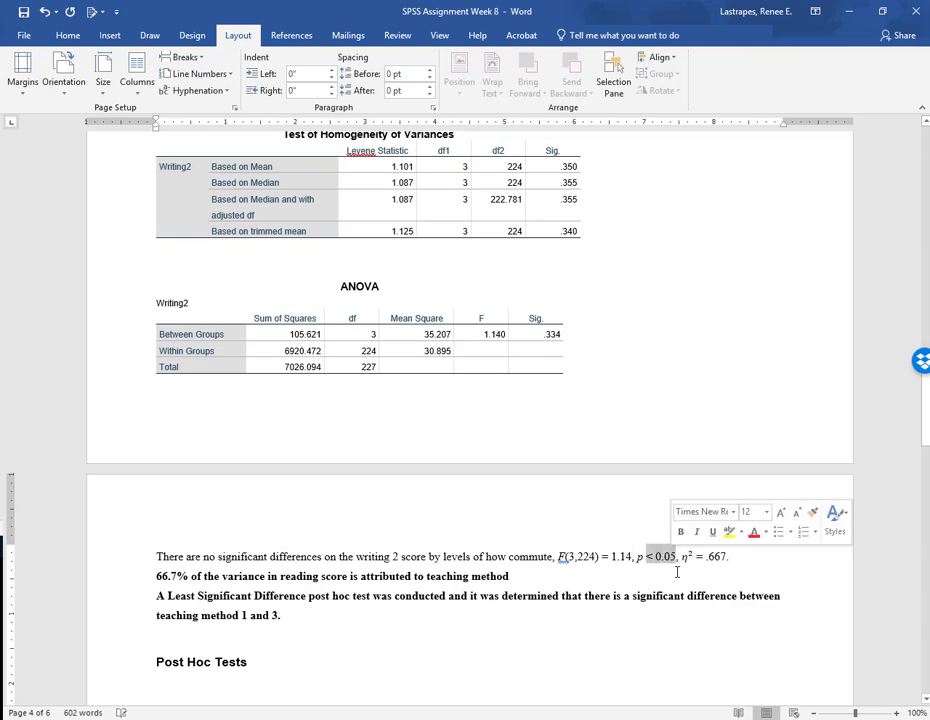
pyautogui.write('= .33')
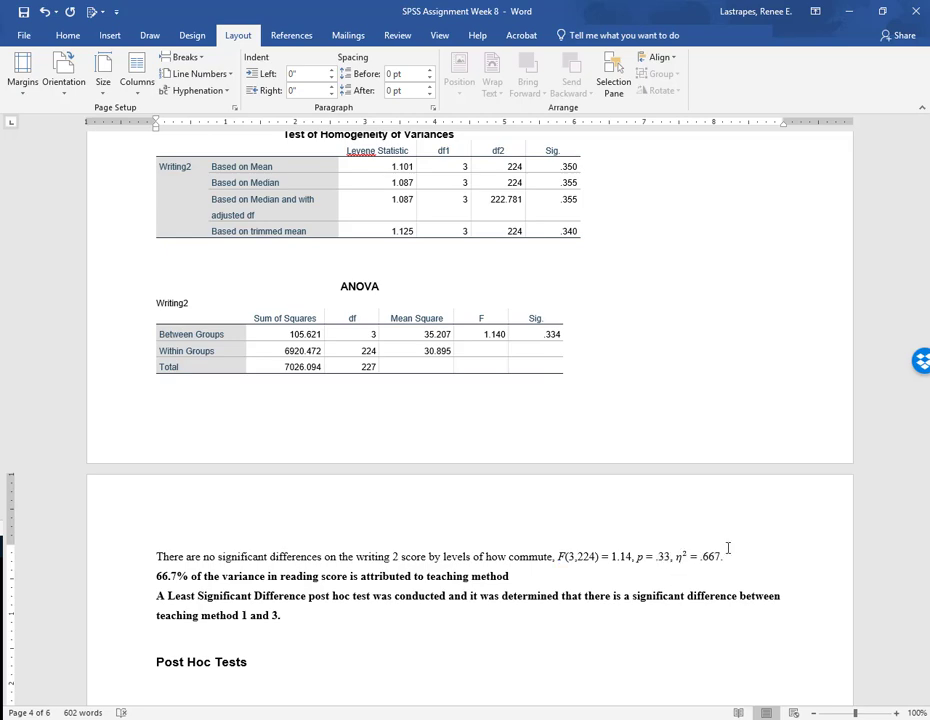
pyautogui.moveTo(706, 556); pyautogui.dragTo(719, 556)
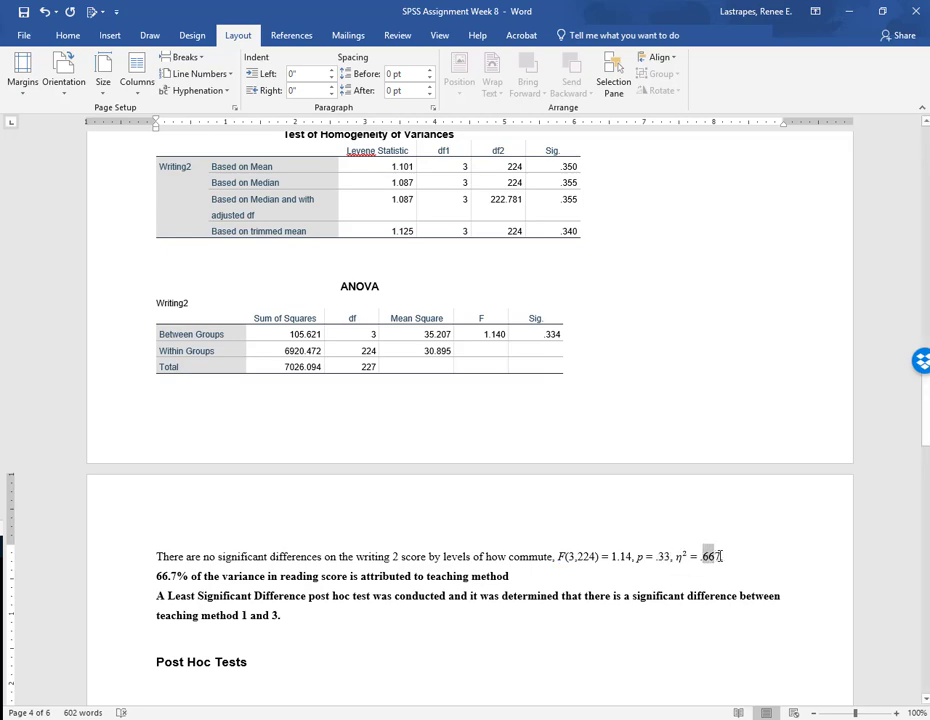
pyautogui.press('BackSpace')
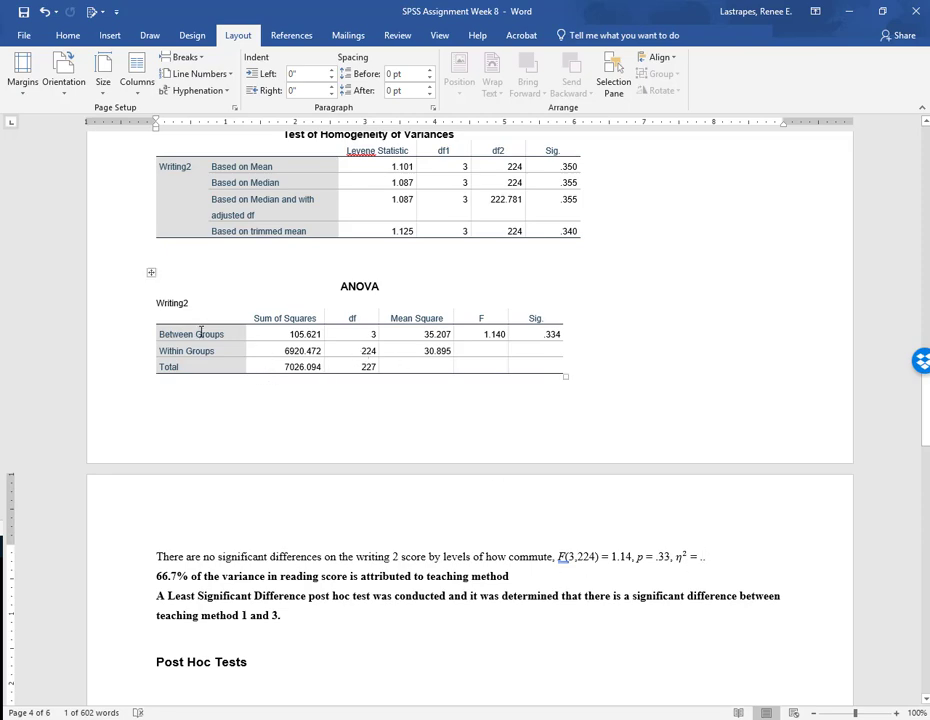
pyautogui.write('.')
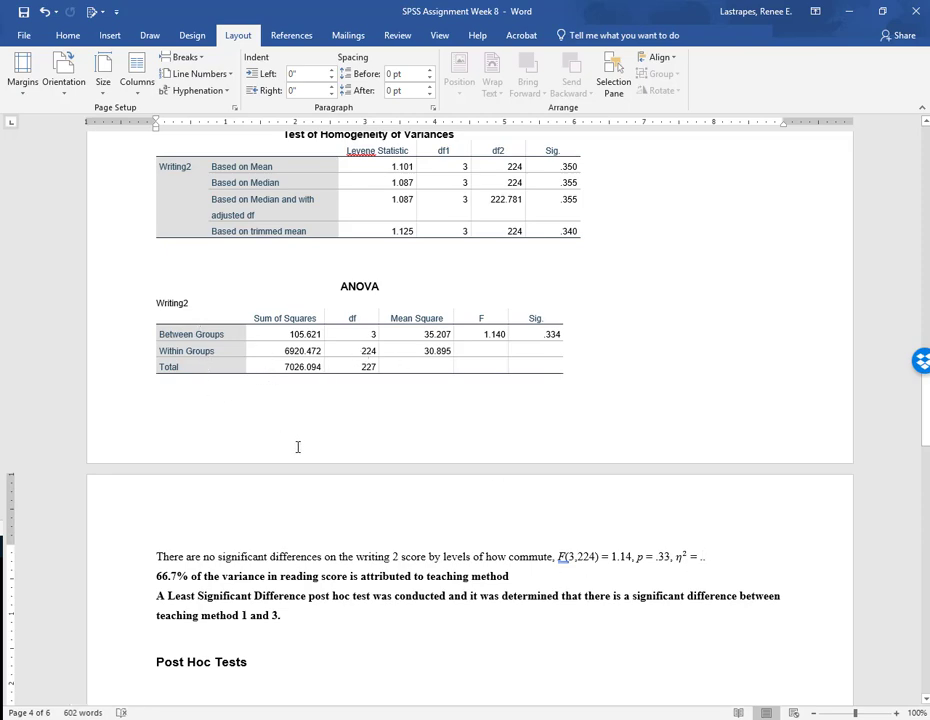
# Switch to the Calculator and compute eta-squared by dividing the between-groups sum of squares by the total, 105 ÷ 7026.
pyautogui.hotkey('alt', 'Tab')
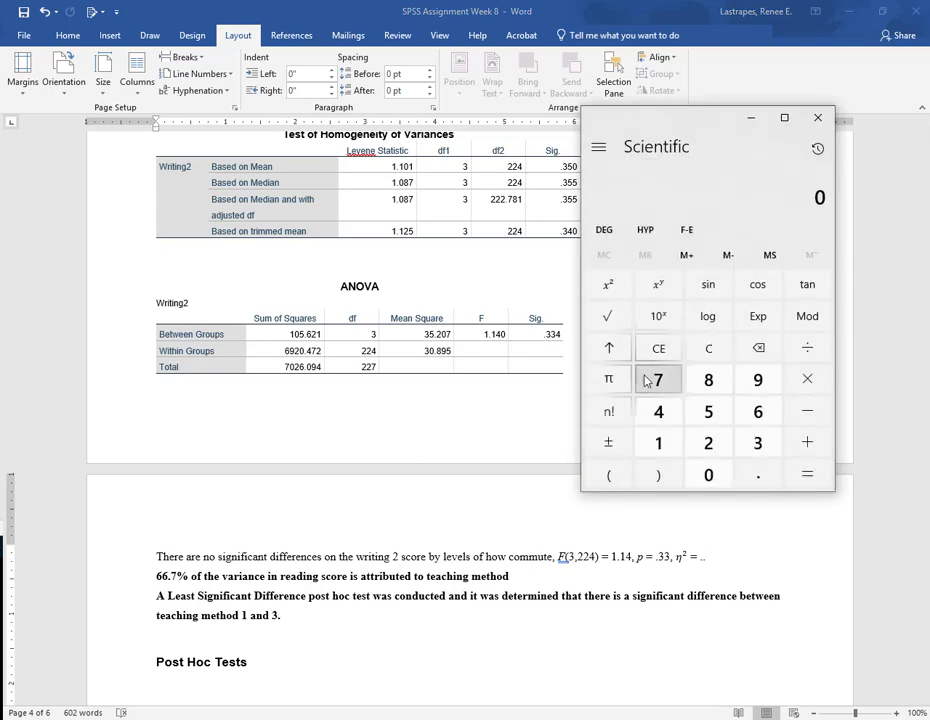
pyautogui.click(674, 450)
pyautogui.click(708, 474)
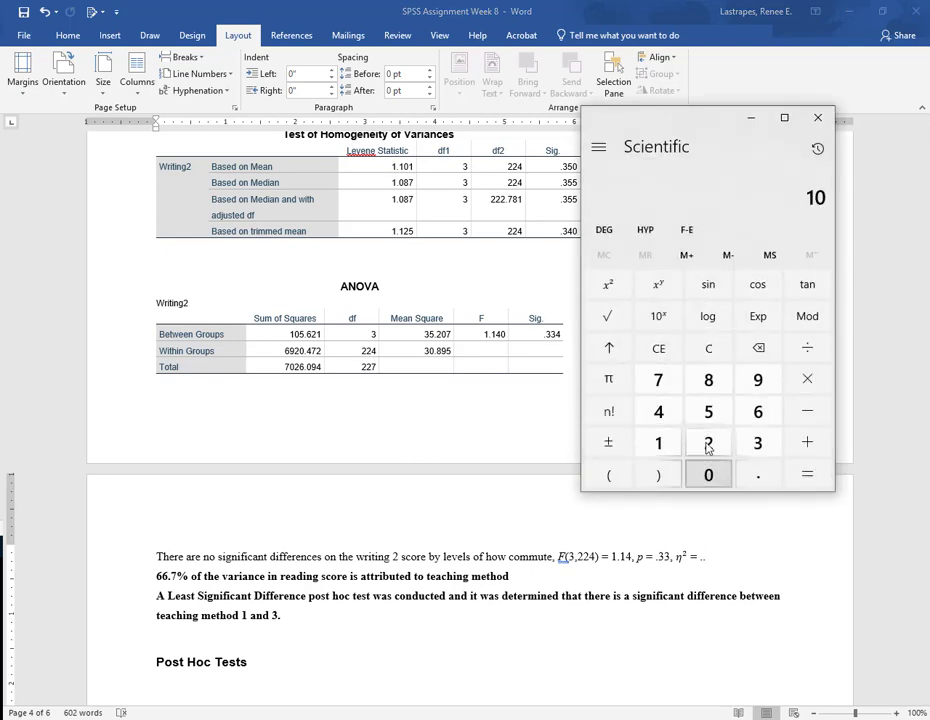
pyautogui.click(722, 405)
pyautogui.click(807, 347)
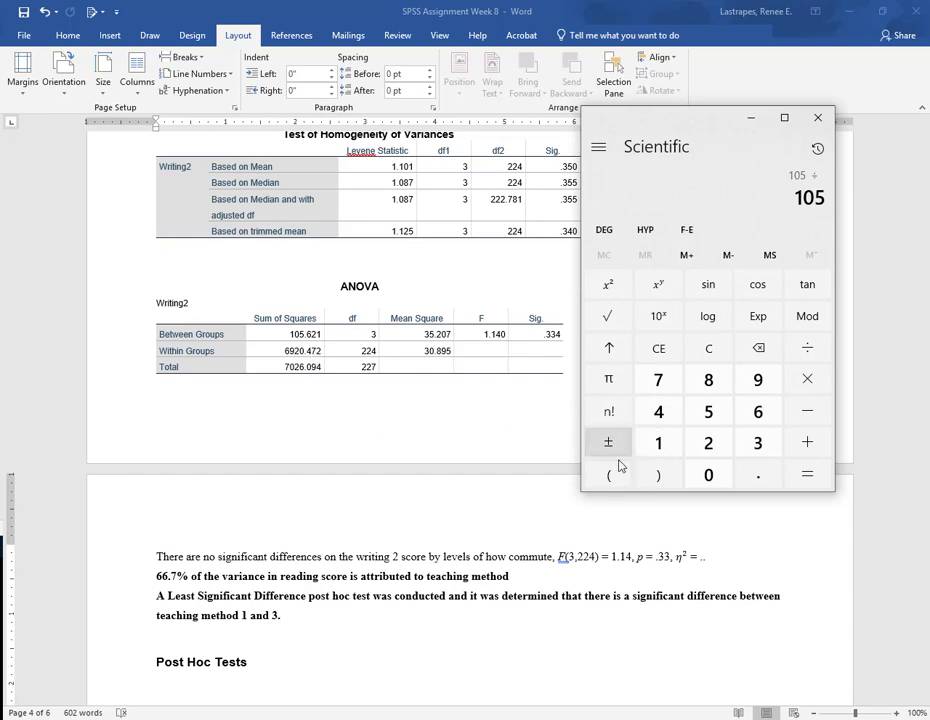
pyautogui.click(658, 380)
pyautogui.click(708, 475)
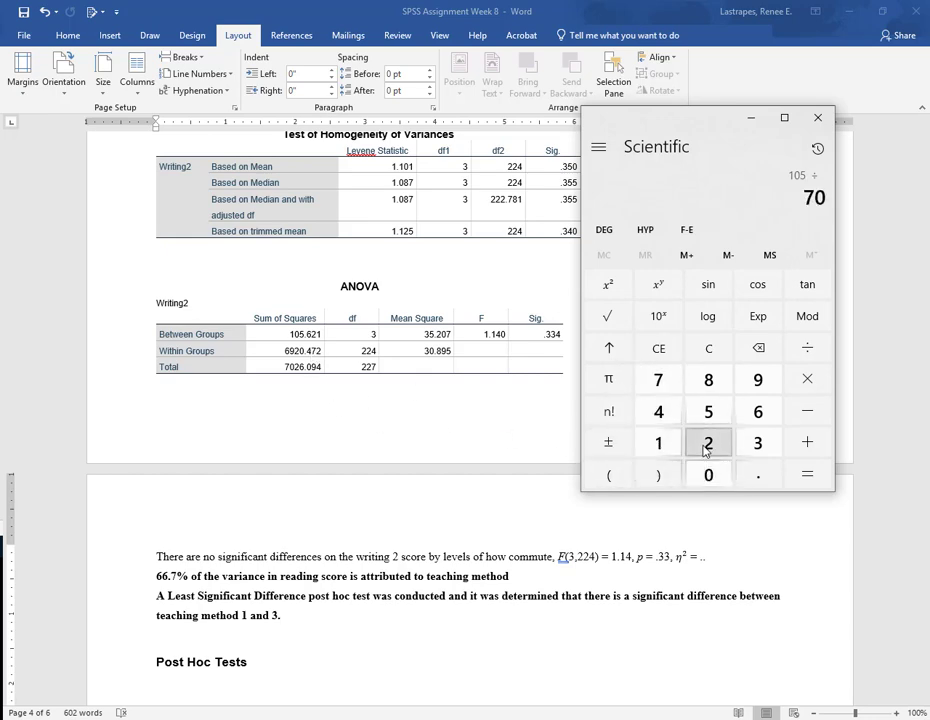
pyautogui.click(706, 444)
pyautogui.click(758, 412)
pyautogui.click(792, 476)
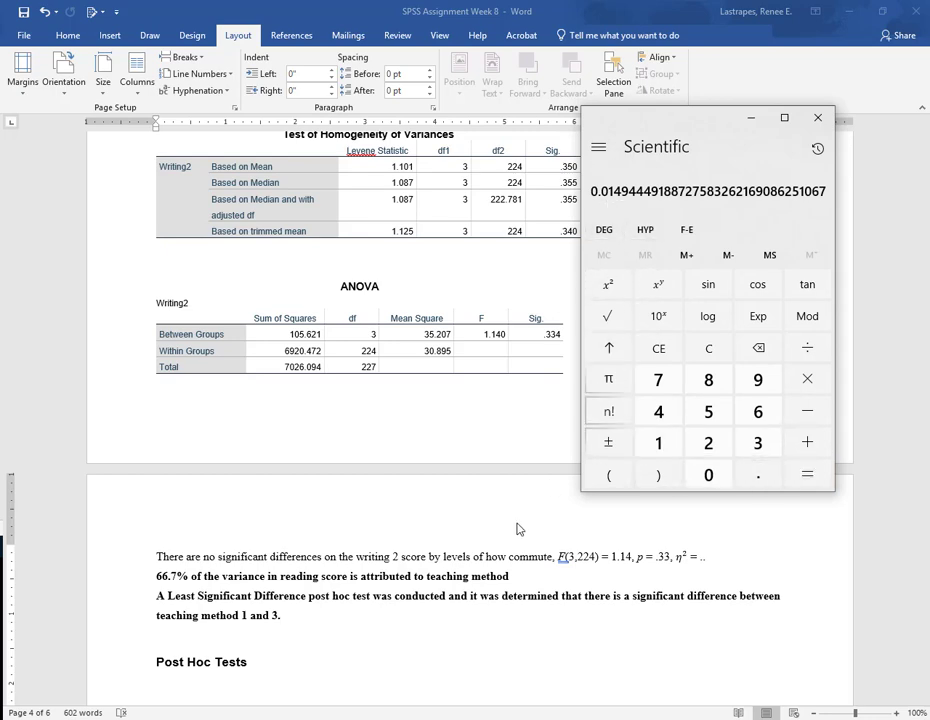
# Return to the Word report and enter .015 as the eta-squared value at the end of the sentence.
pyautogui.click(703, 563)
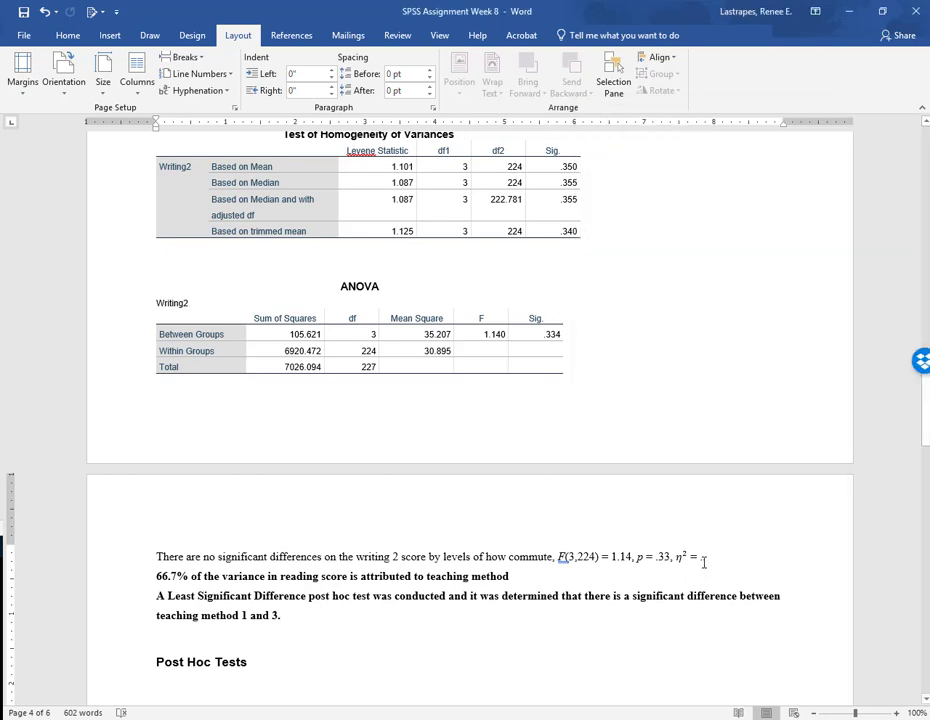
pyautogui.write('.')
pyautogui.press('BackSpace')
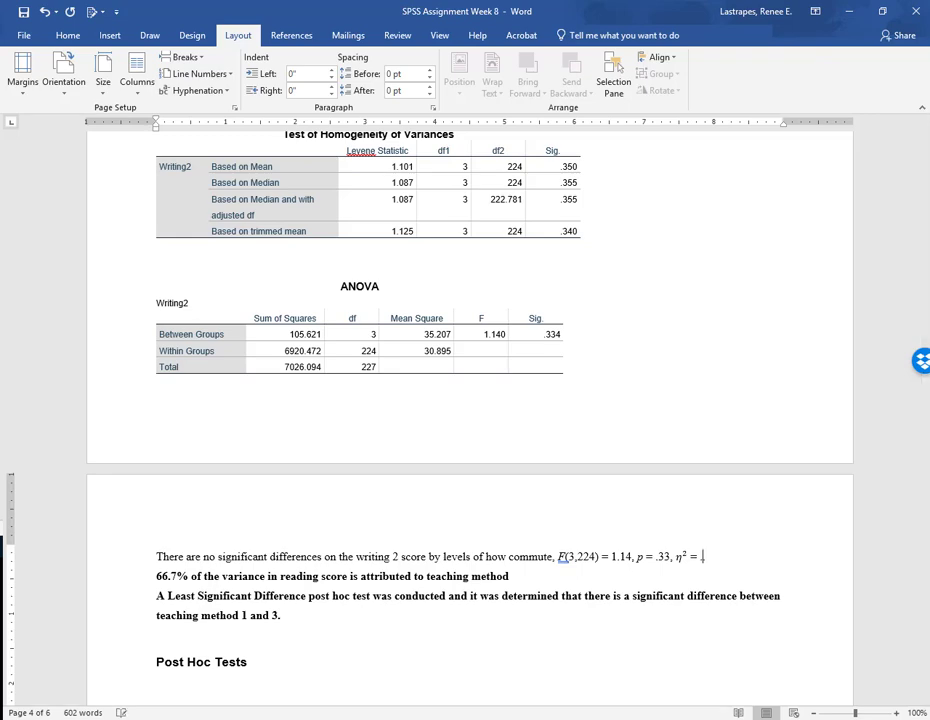
pyautogui.write('.015.')
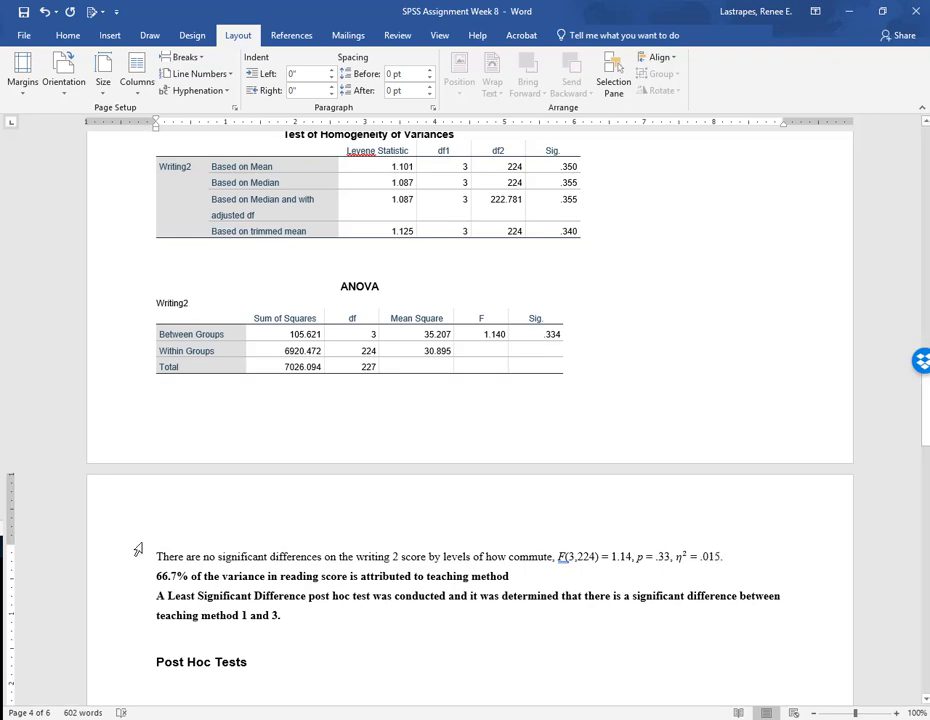
# Rewrite the variance sentence to read "1.5% of the variance in writing score can be determined by how commute.".
pyautogui.doubleClick(165, 575)
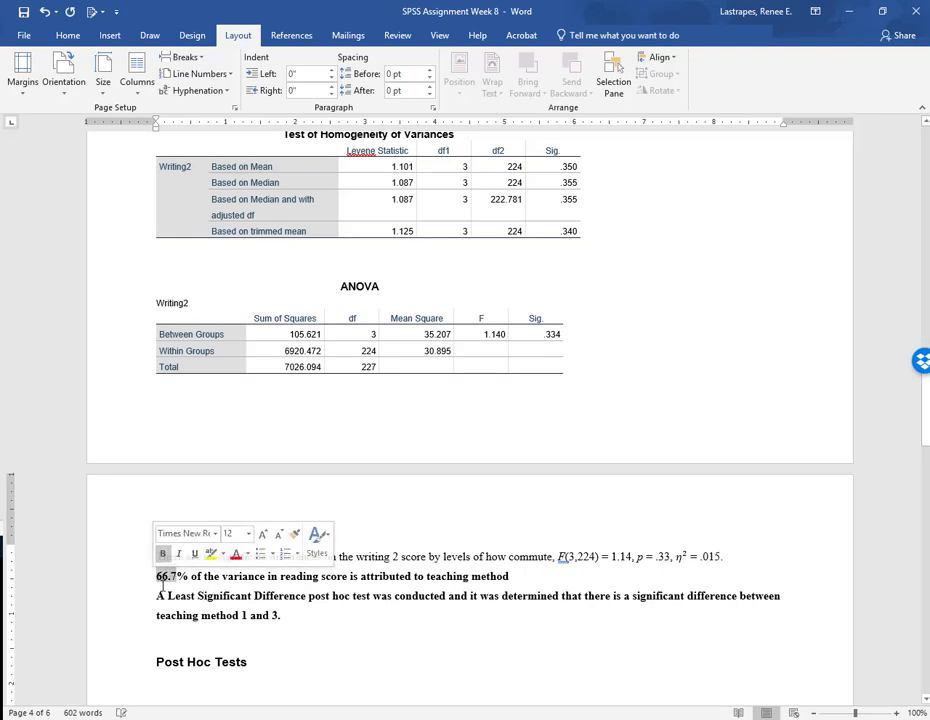
pyautogui.write('1.5')
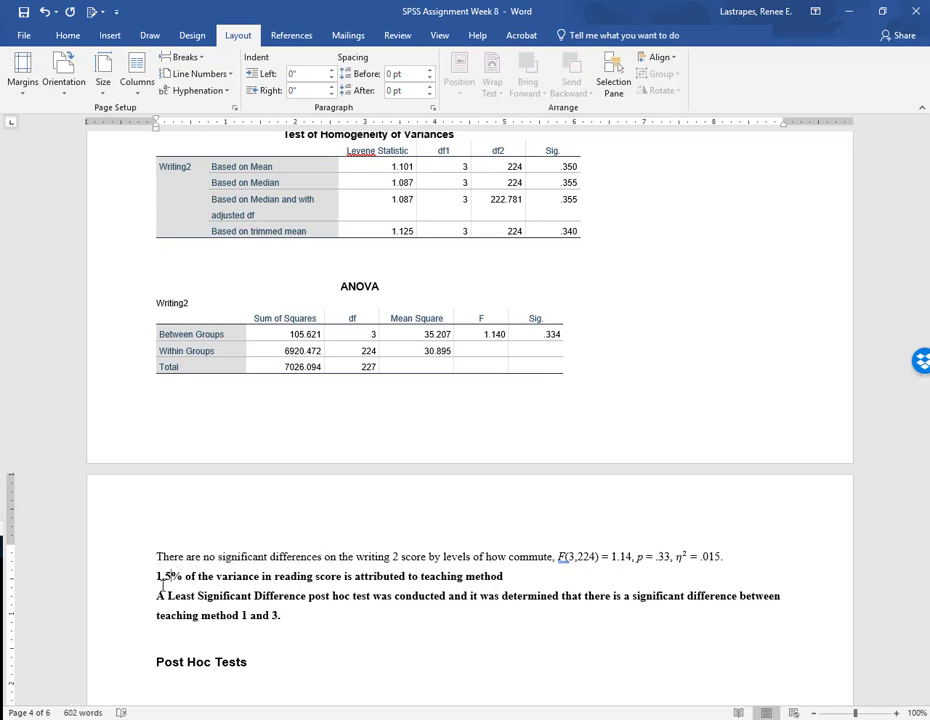
pyautogui.moveTo(317, 582); pyautogui.dragTo(502, 577)
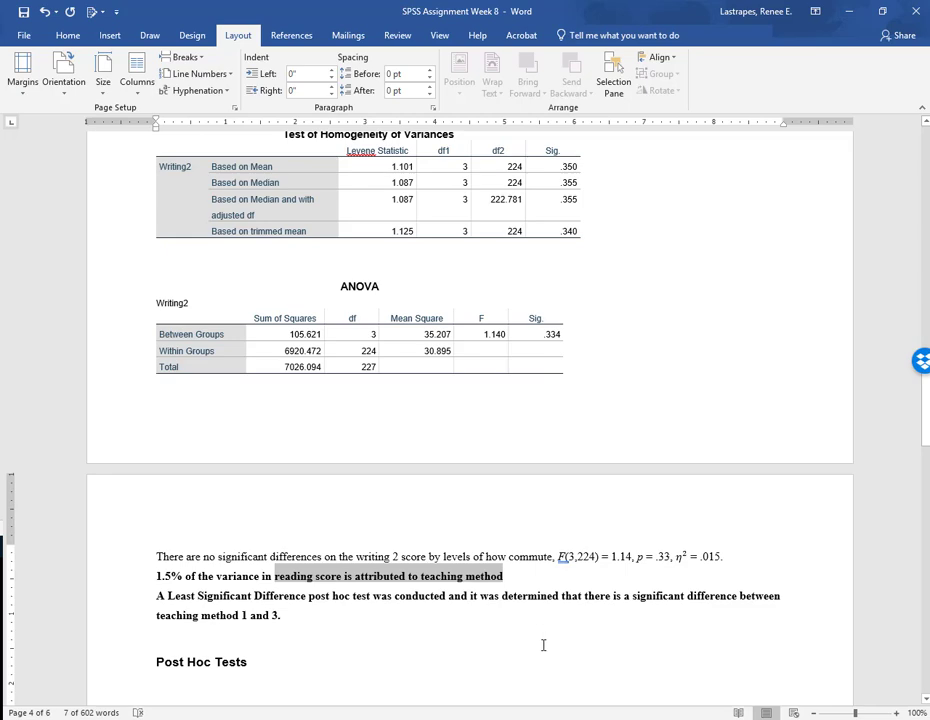
pyautogui.write('wrti')
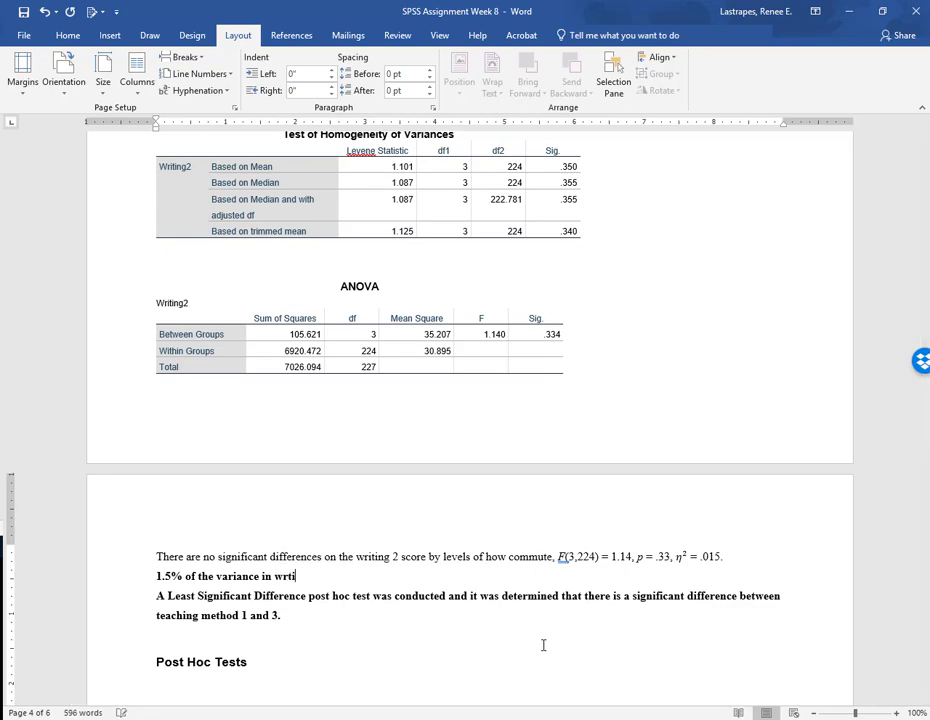
pyautogui.press('BackSpace')
pyautogui.press('BackSpace')
pyautogui.write('iting score can be d')
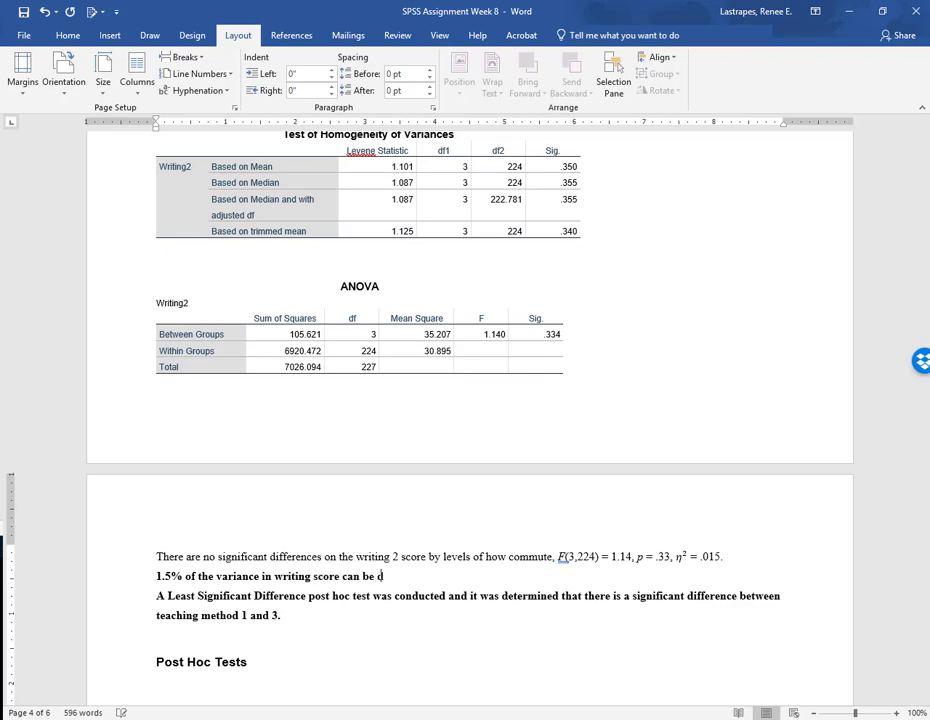
pyautogui.write('rmei')
pyautogui.press('BackSpace')
pyautogui.write('ined by how')
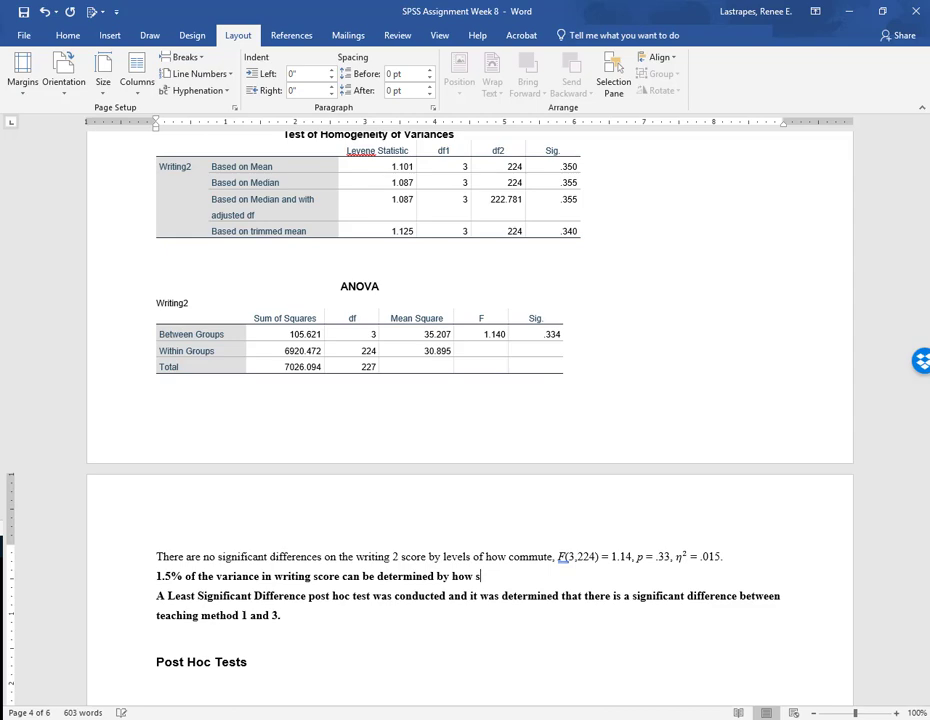
pyautogui.write(' commute.')
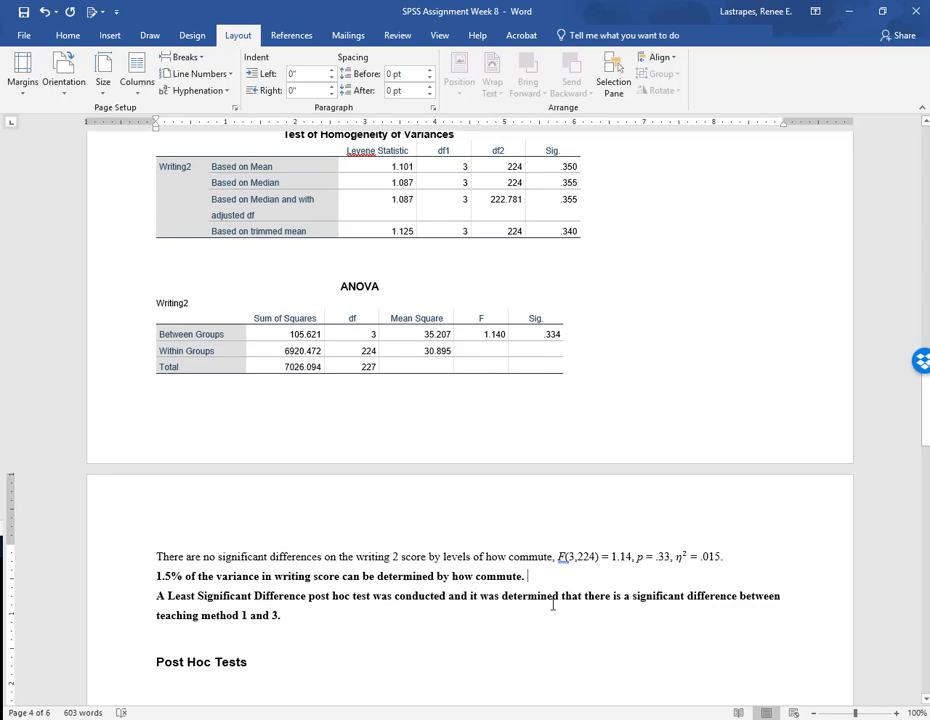
# Revise the post hoc sentence to say there are no significant differences among the levels of how commute.
pyautogui.doubleClick(626, 595)
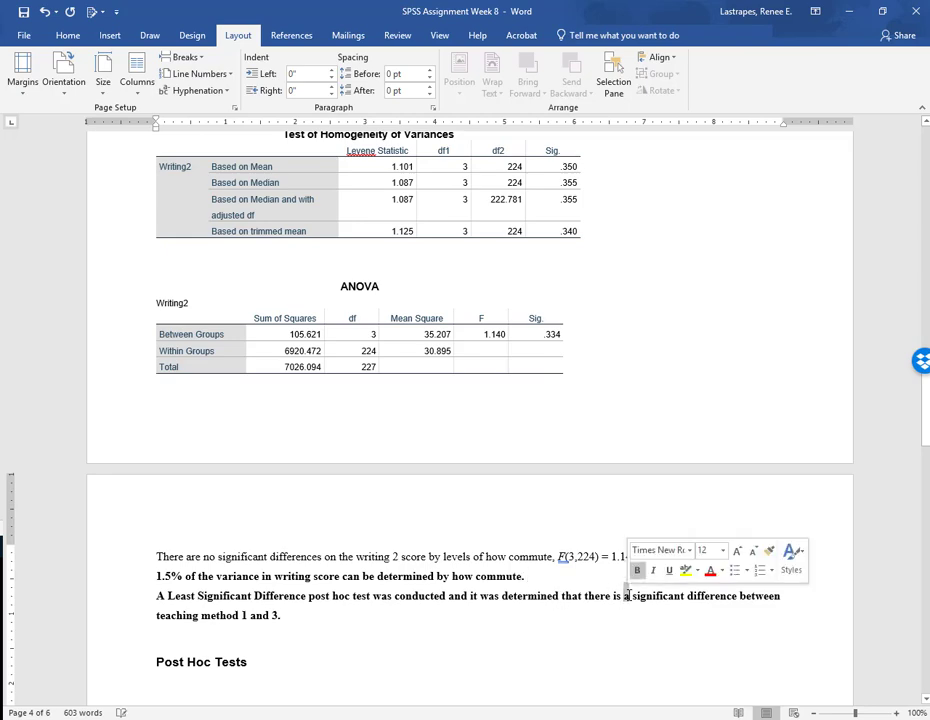
pyautogui.write('no')
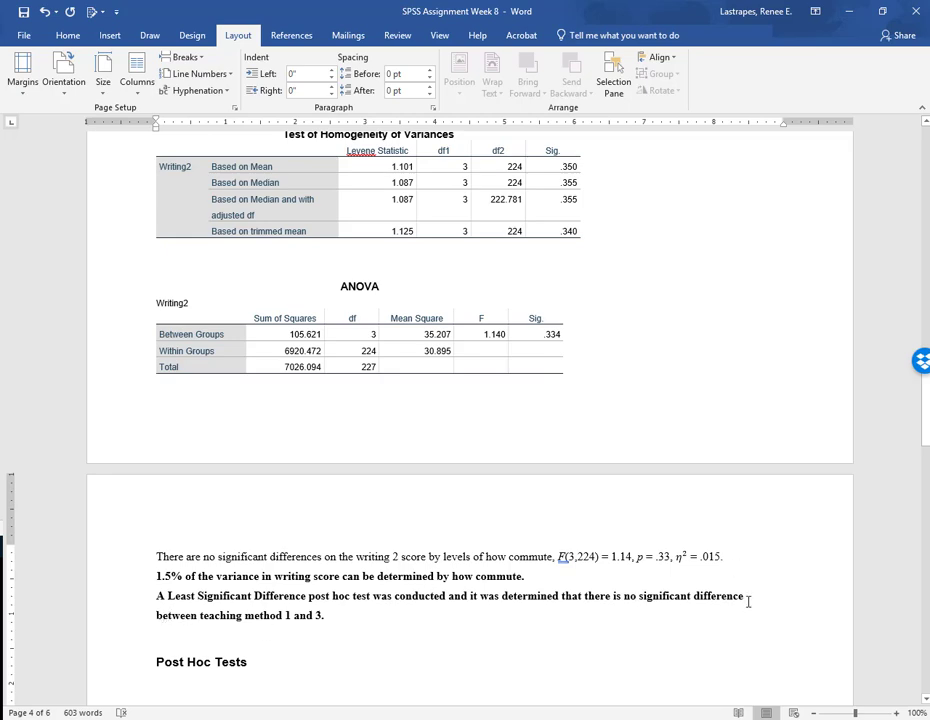
pyautogui.doubleClick(616, 595)
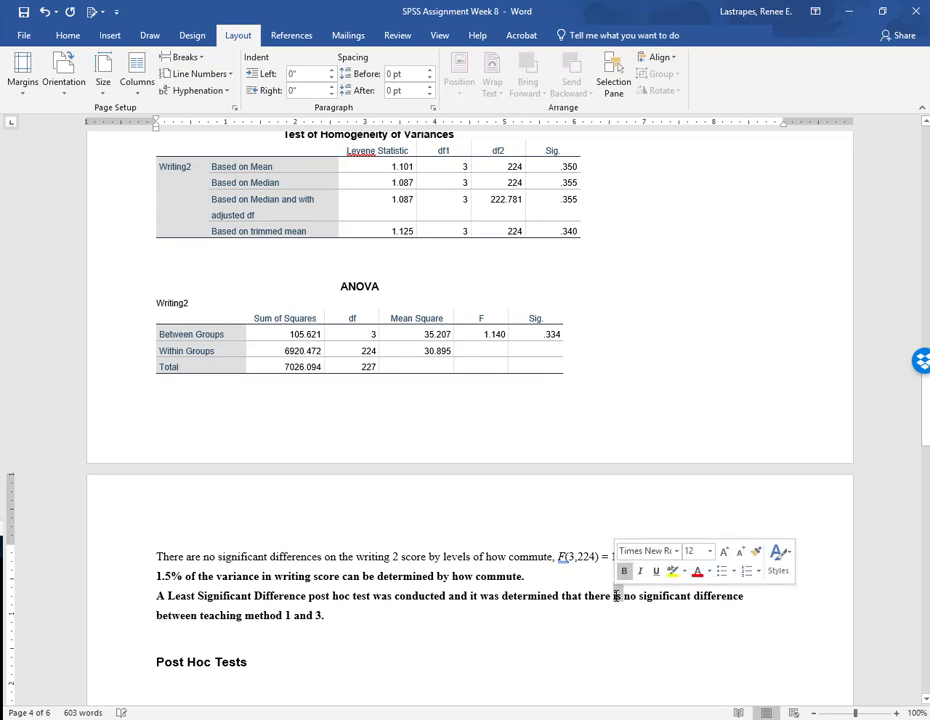
pyautogui.write('are')
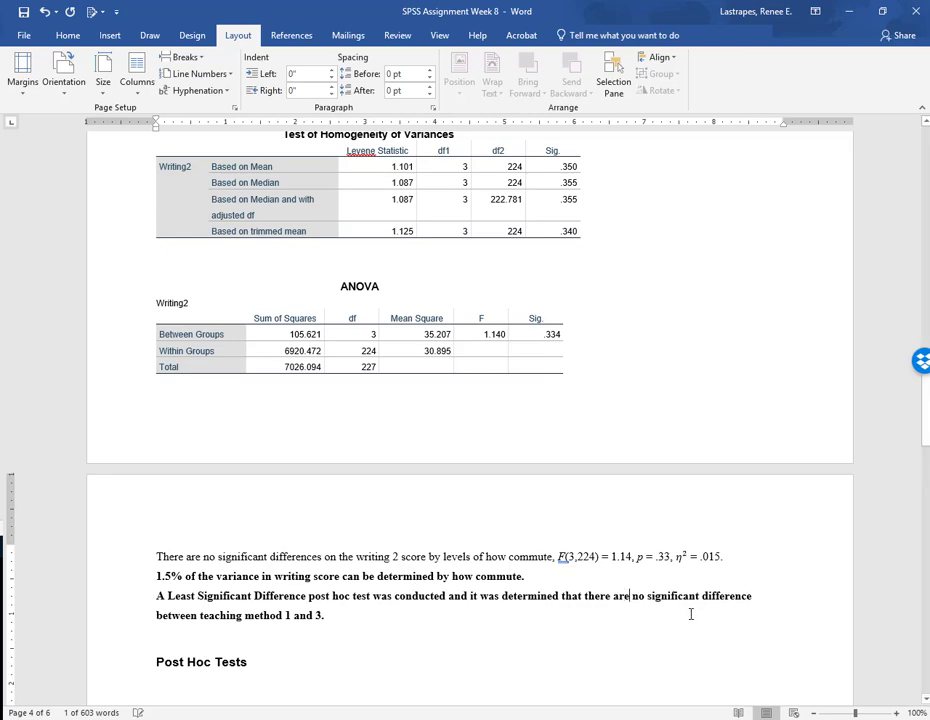
pyautogui.click(752, 595)
pyautogui.write('s')
pyautogui.moveTo(155, 615); pyautogui.dragTo(320, 614)
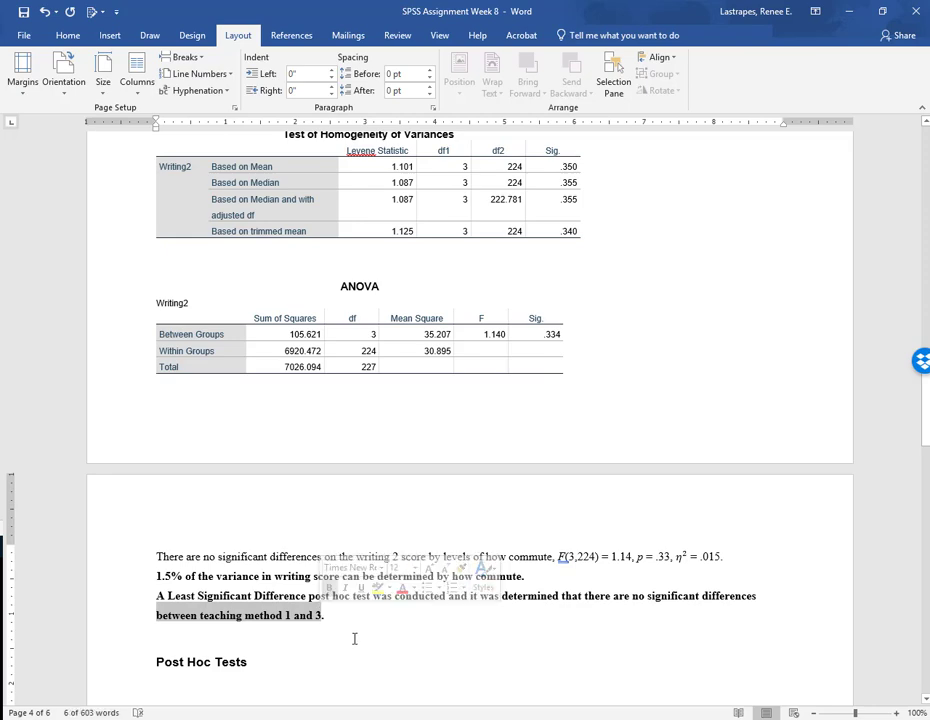
pyautogui.write('among the levels of how commute.')
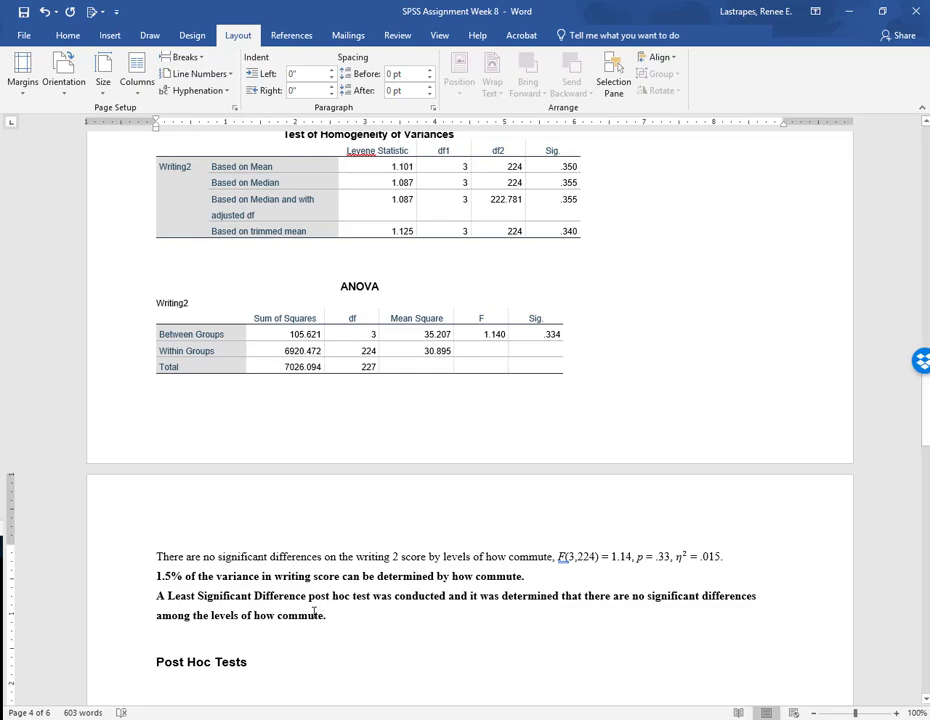
# Switch to the SPSS output, recall the One-Way ANOVA dialog, and replace Writing2 with Math2 as the dependent variable.
pyautogui.scroll(-5, 316, 612)
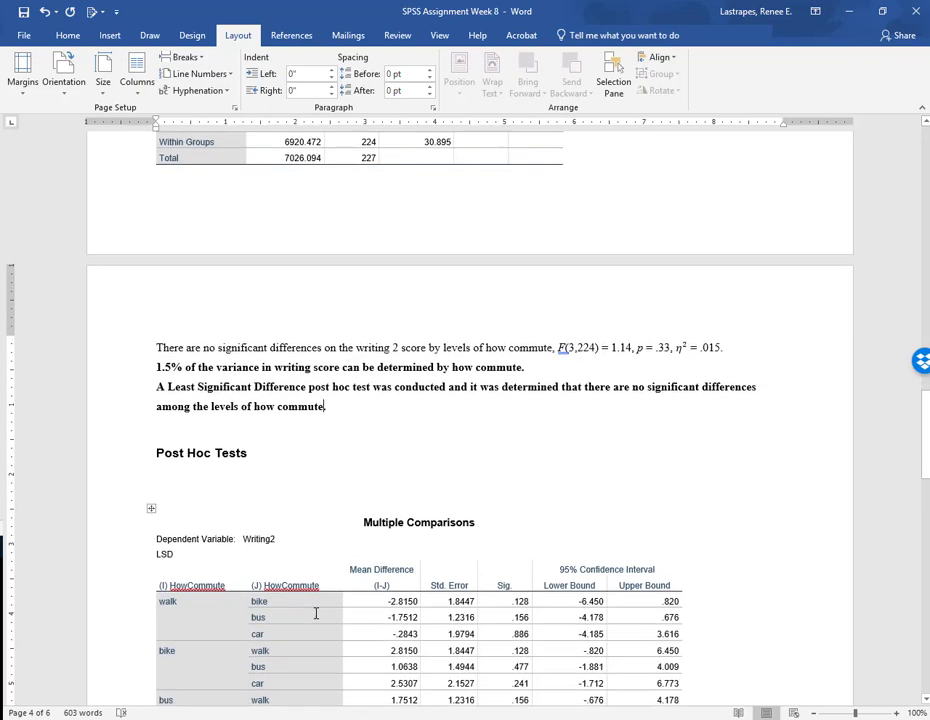
pyautogui.scroll(-10, 316, 612)
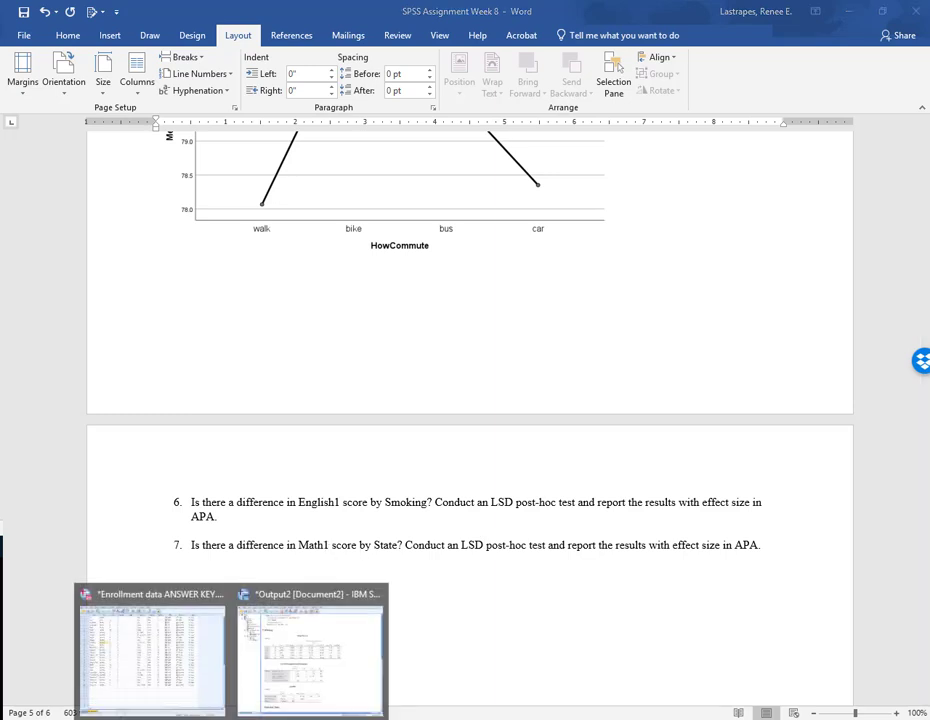
pyautogui.click(293, 652)
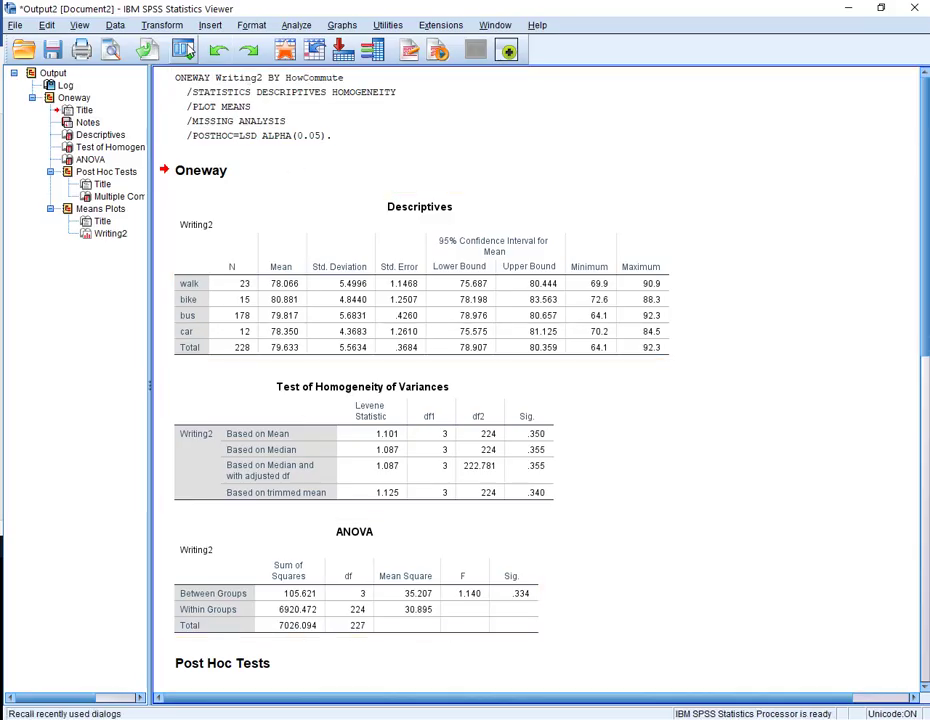
pyautogui.click(182, 50)
pyautogui.click(245, 80)
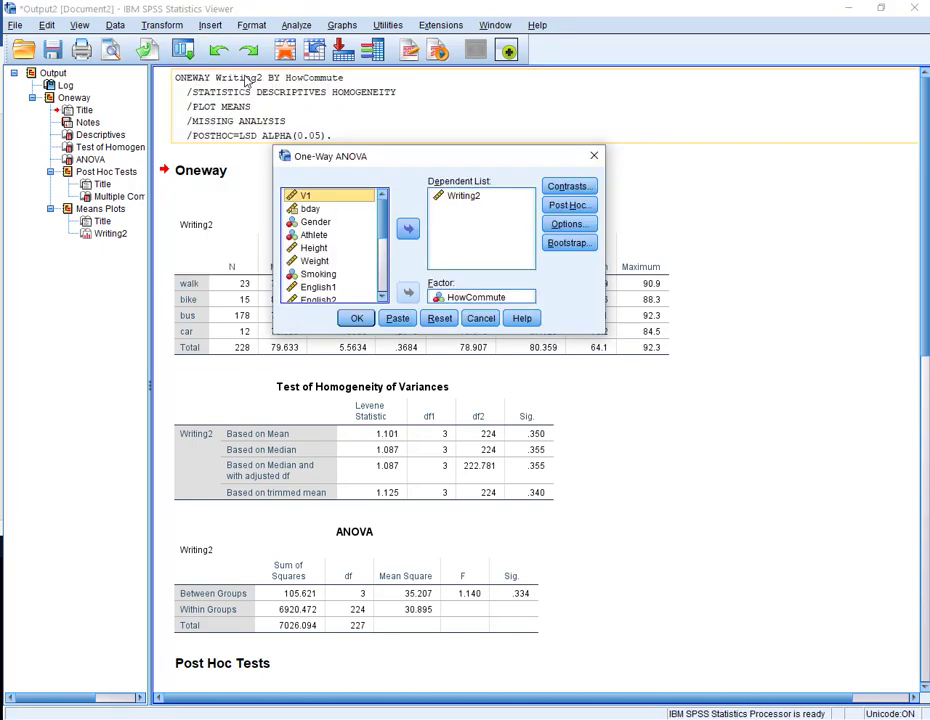
pyautogui.click(477, 200)
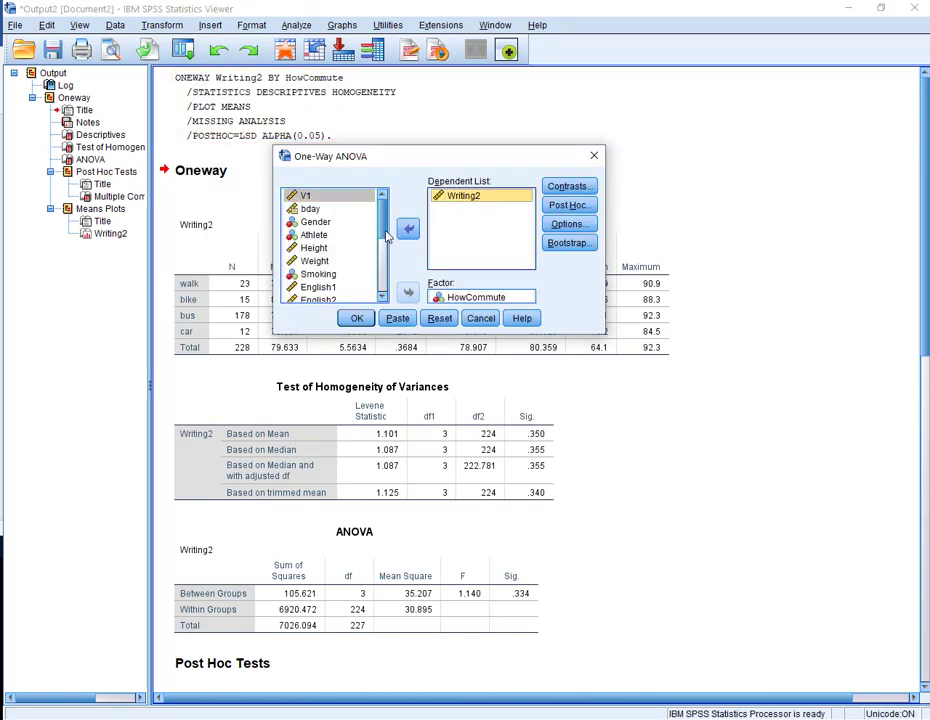
pyautogui.click(408, 229)
pyautogui.scroll(-2, 336, 274)
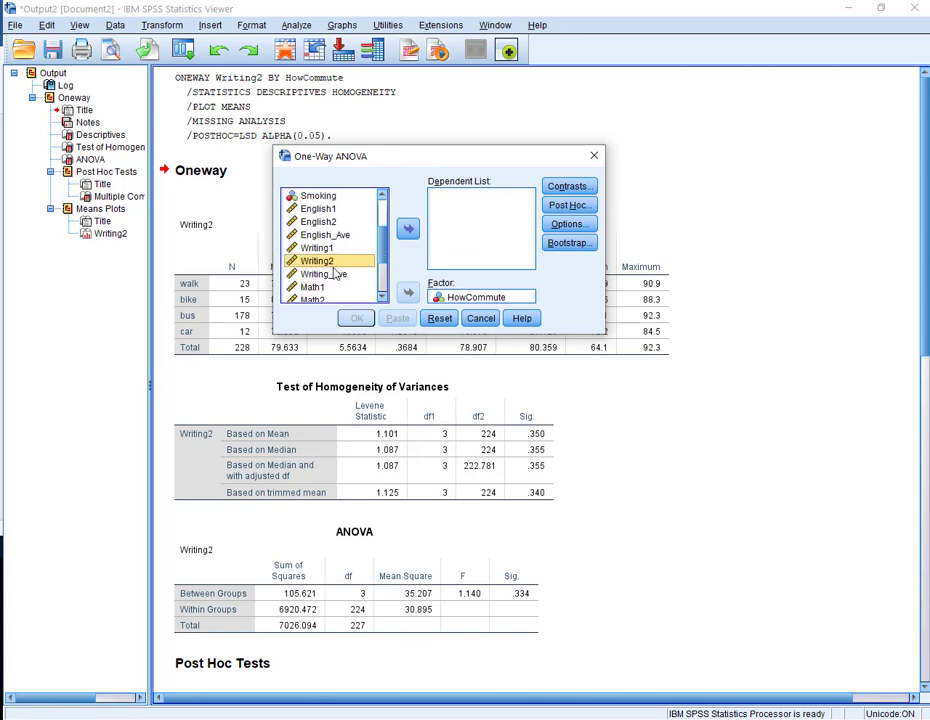
pyautogui.click(322, 262)
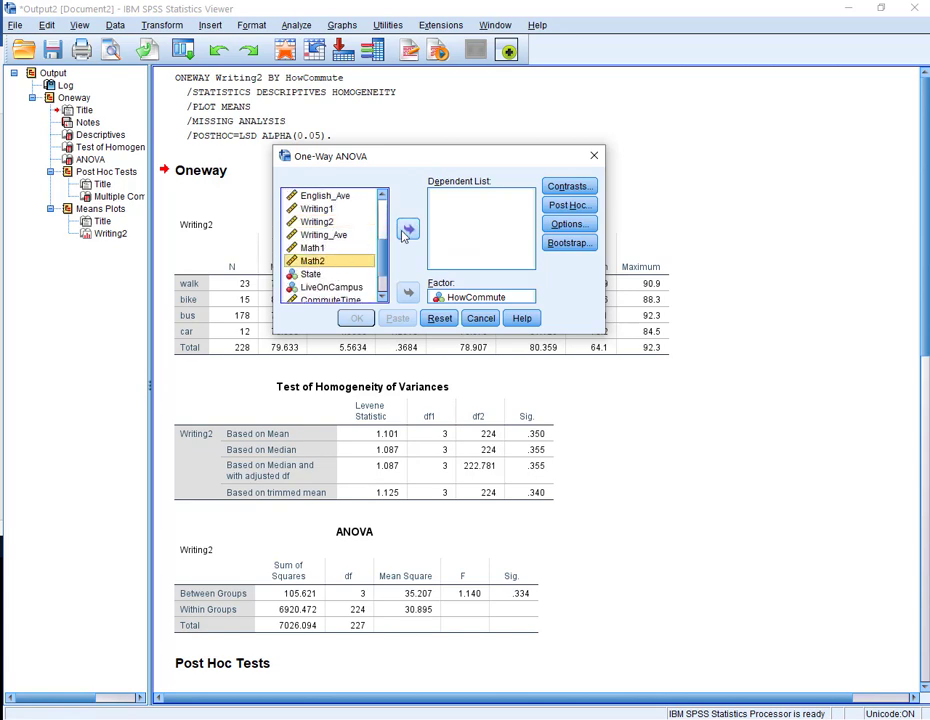
pyautogui.click(408, 229)
# Replace HowCommute with State as the factor of the one-way ANOVA.
pyautogui.click(476, 297)
pyautogui.click(405, 292)
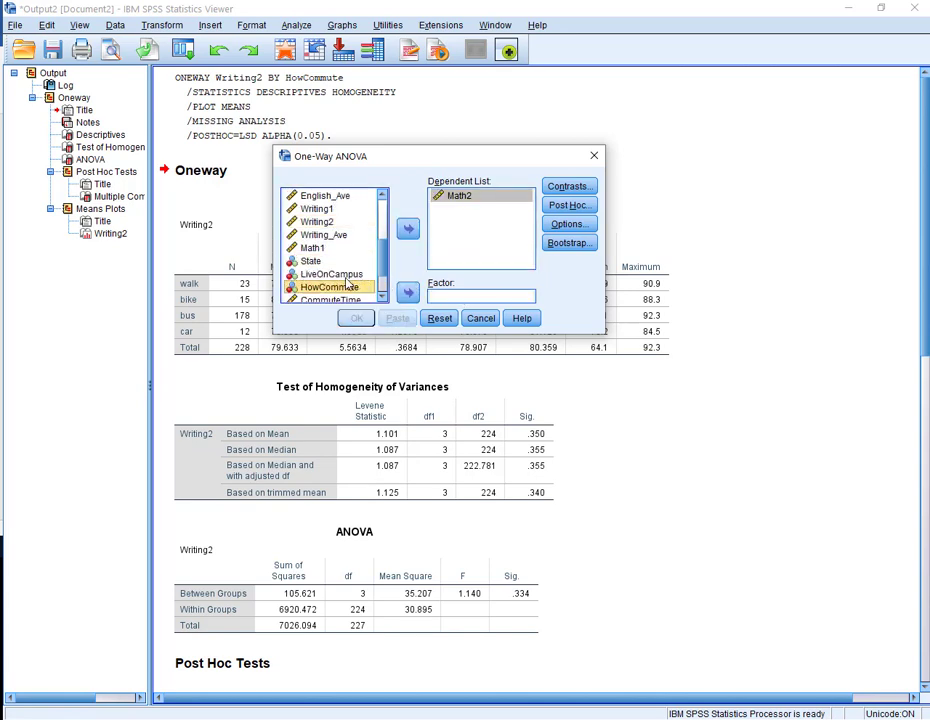
pyautogui.scroll(-1, 335, 255)
pyautogui.click(312, 222)
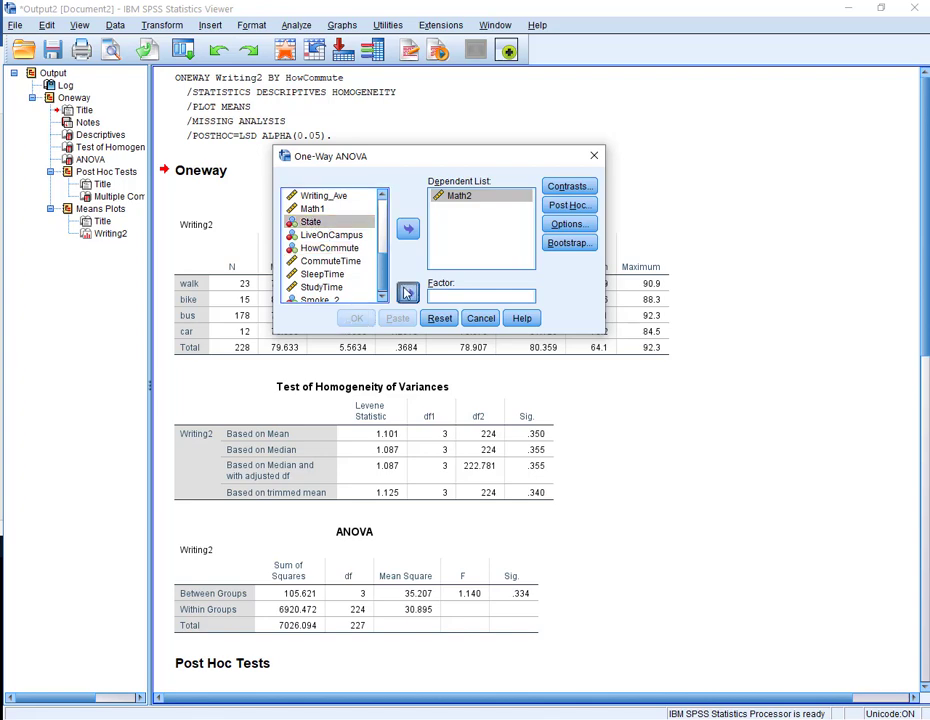
pyautogui.click(408, 292)
# Check the post hoc and option settings and run the ANOVA with LSD, descriptives, homogeneity of variance test and means plot.
pyautogui.click(575, 206)
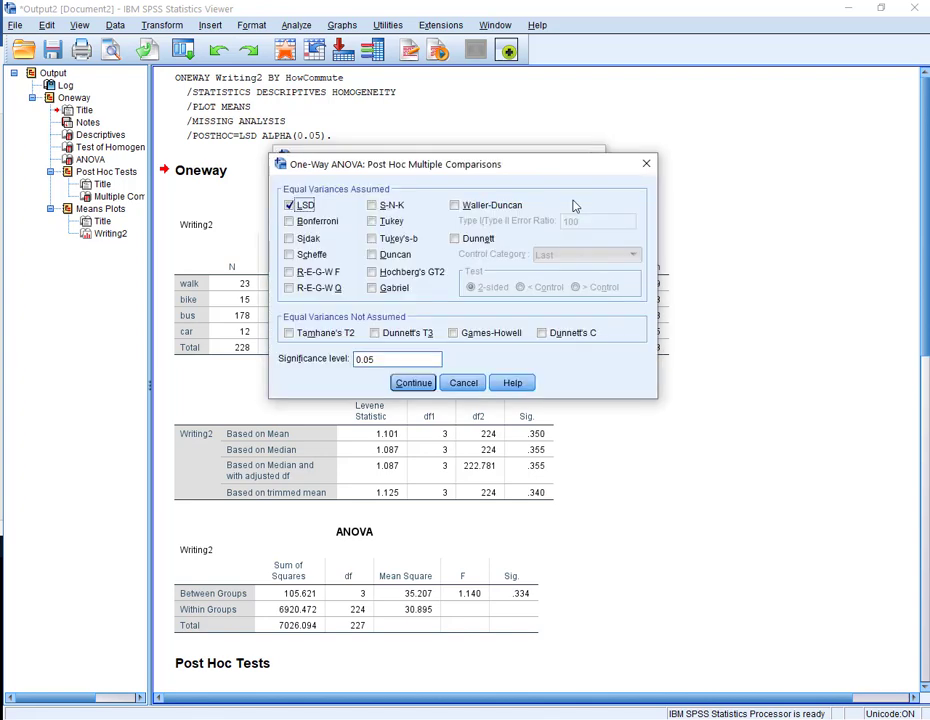
pyautogui.click(644, 163)
pyautogui.click(567, 224)
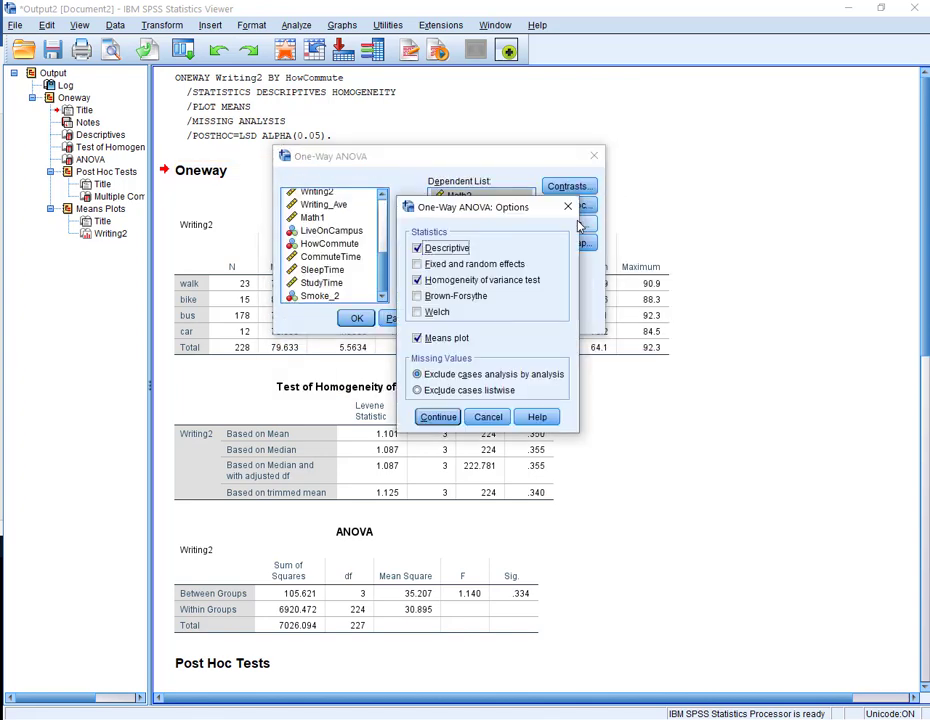
pyautogui.click(438, 416)
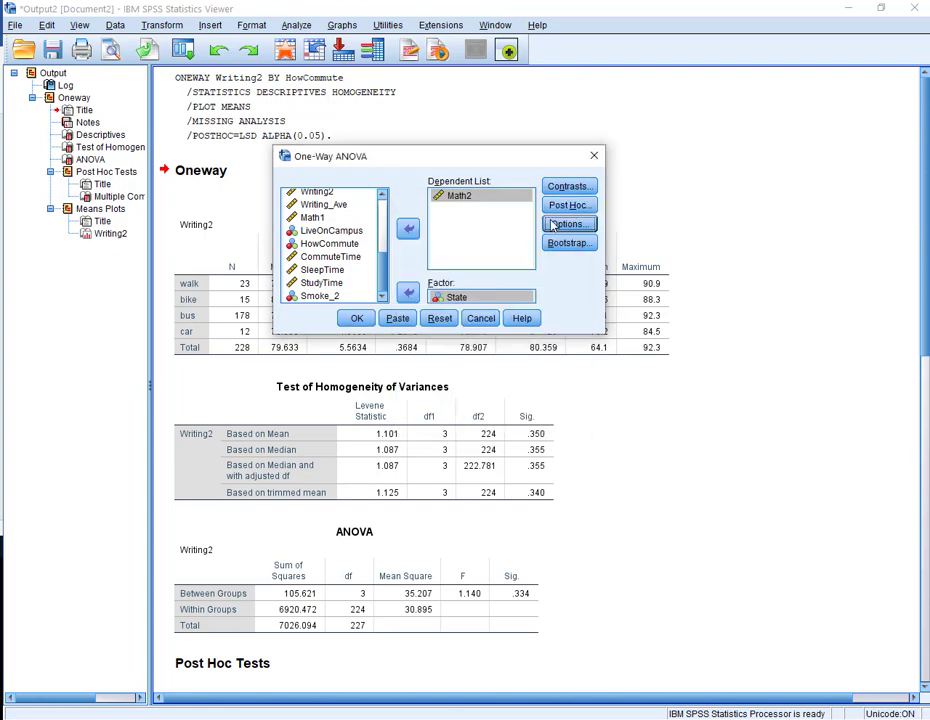
pyautogui.click(357, 318)
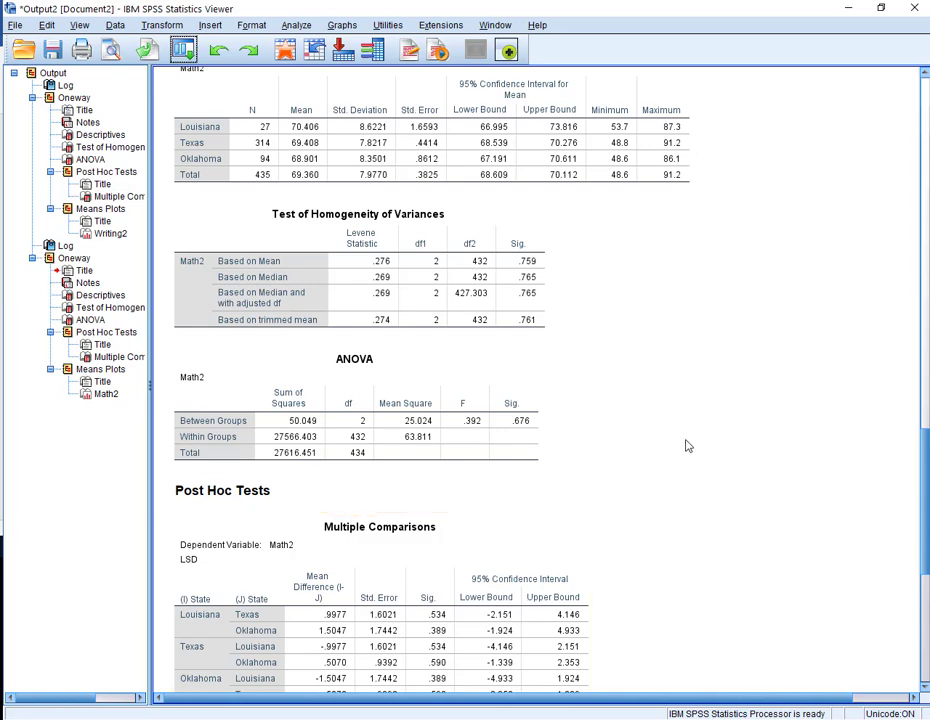
# Review the Math2 by State output and select everything from its Descriptives table through the means plot.
pyautogui.scroll(-2, 671, 473)
pyautogui.scroll(-6, 666, 482)
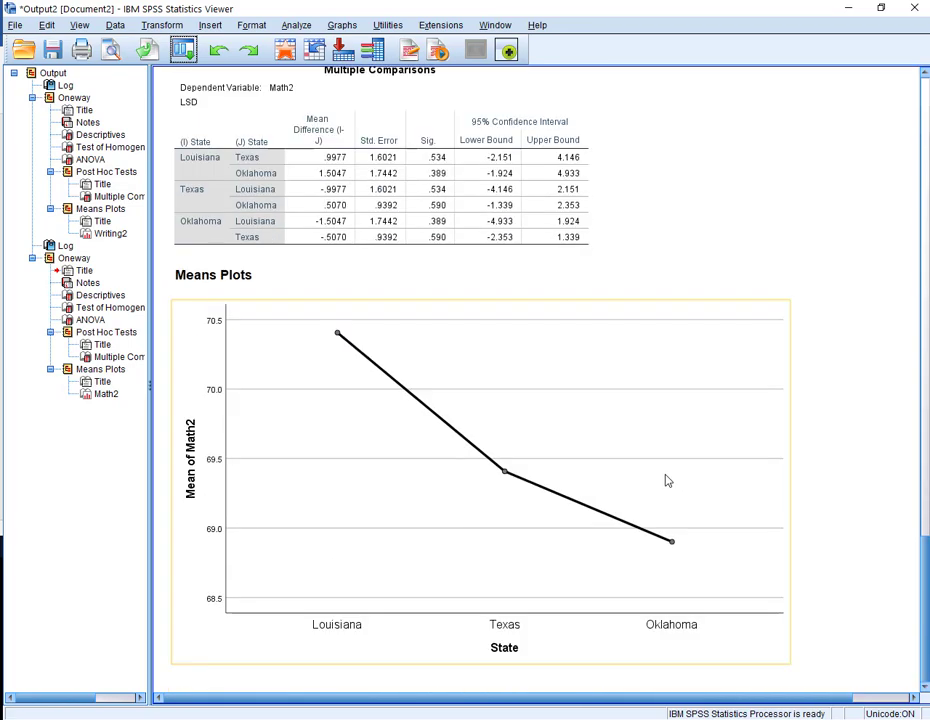
pyautogui.scroll(11, 625, 498)
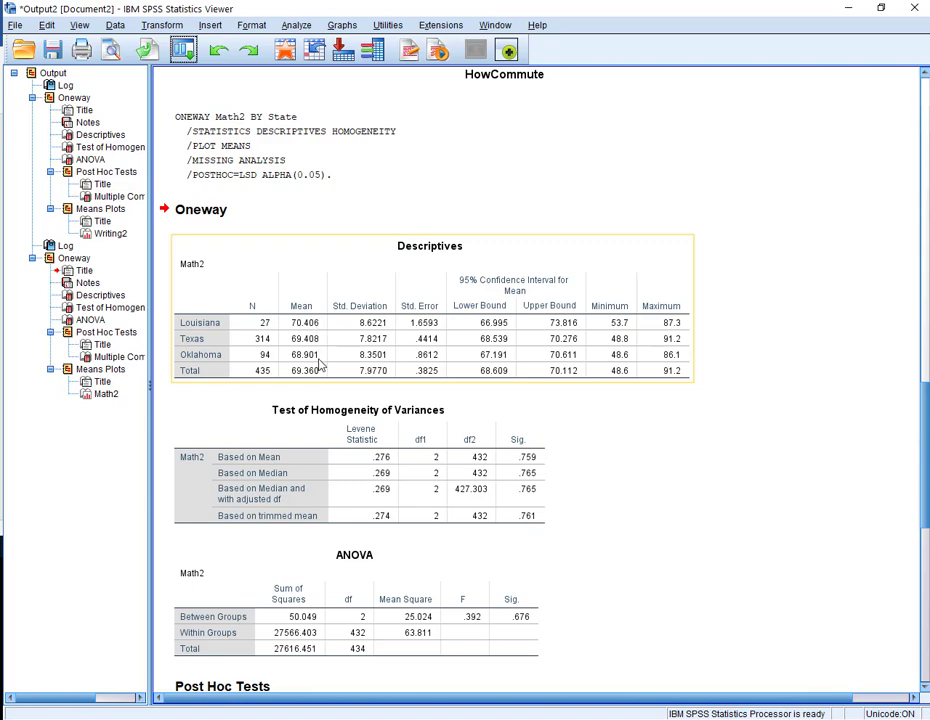
pyautogui.scroll(-2, 664, 450)
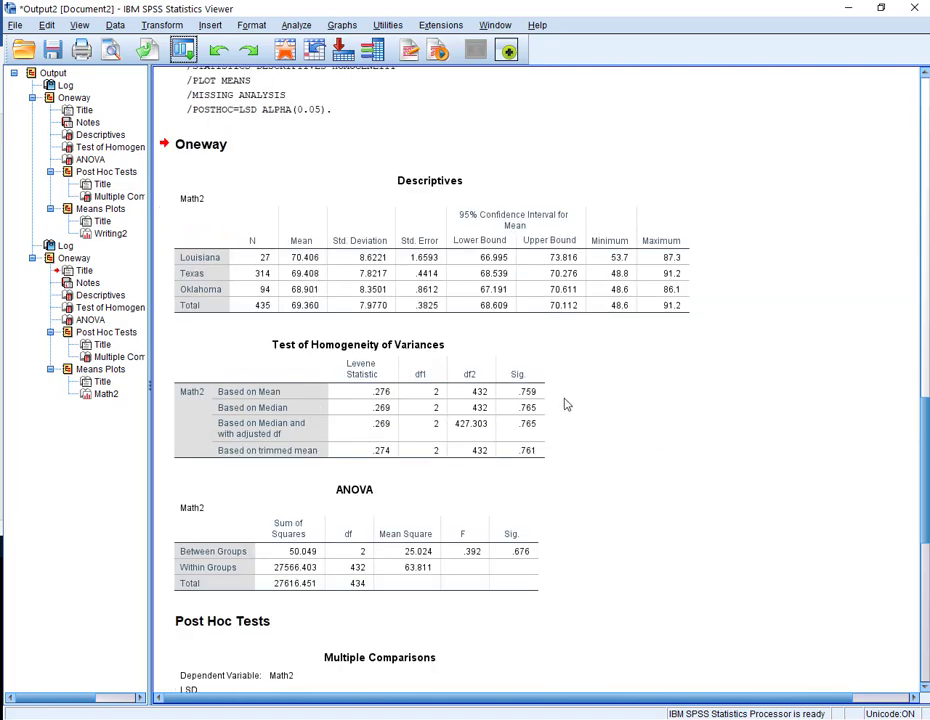
pyautogui.scroll(-2, 566, 404)
pyautogui.click(495, 240)
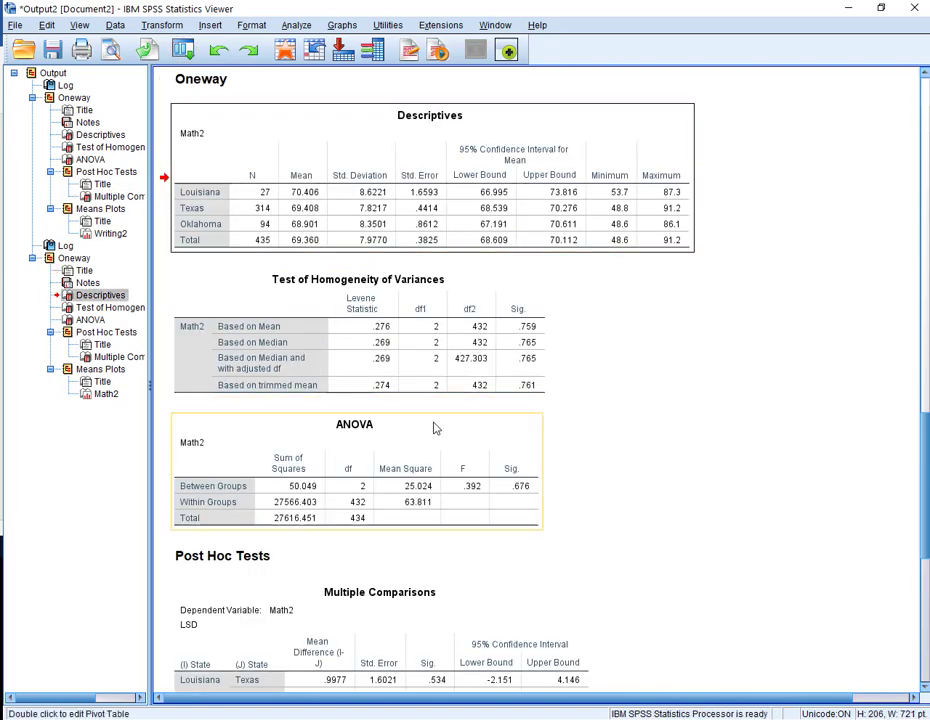
pyautogui.scroll(-10, 433, 428)
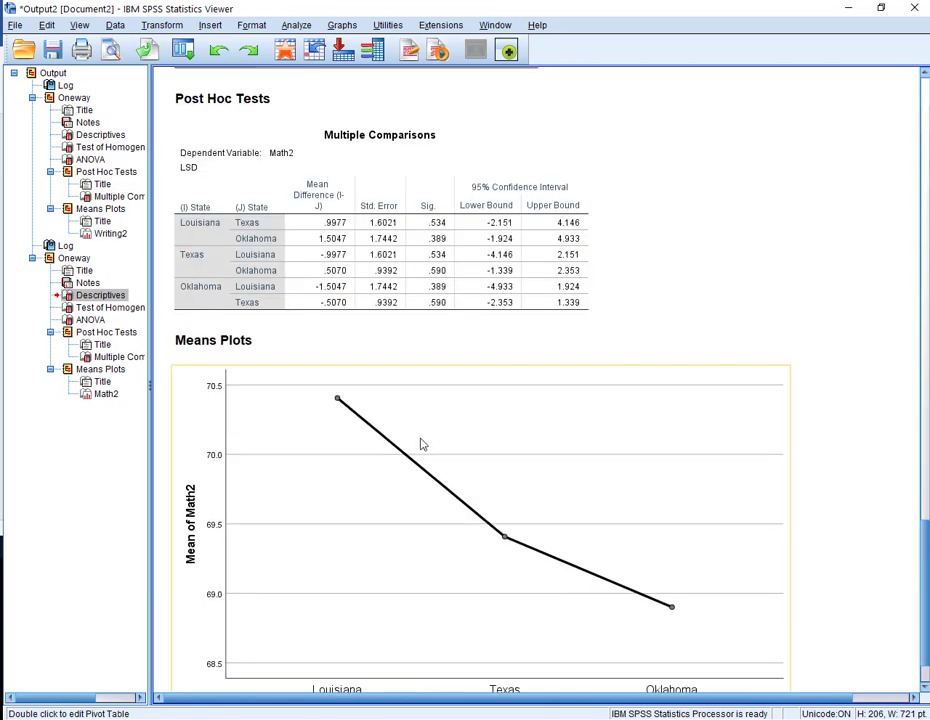
pyautogui.keyDown('shift'); pyautogui.click(421, 444); pyautogui.keyUp('shift')
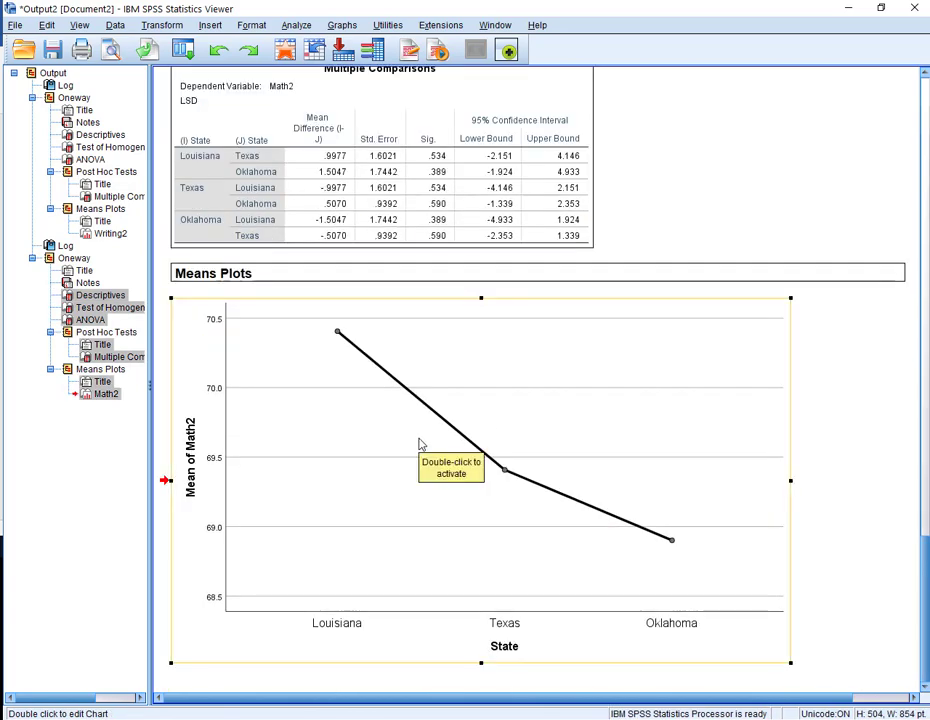
# Switch to the Week 8 assignment in Word and paste the copied Math2 by State output below question 7.
pyautogui.moveTo(338, 719)
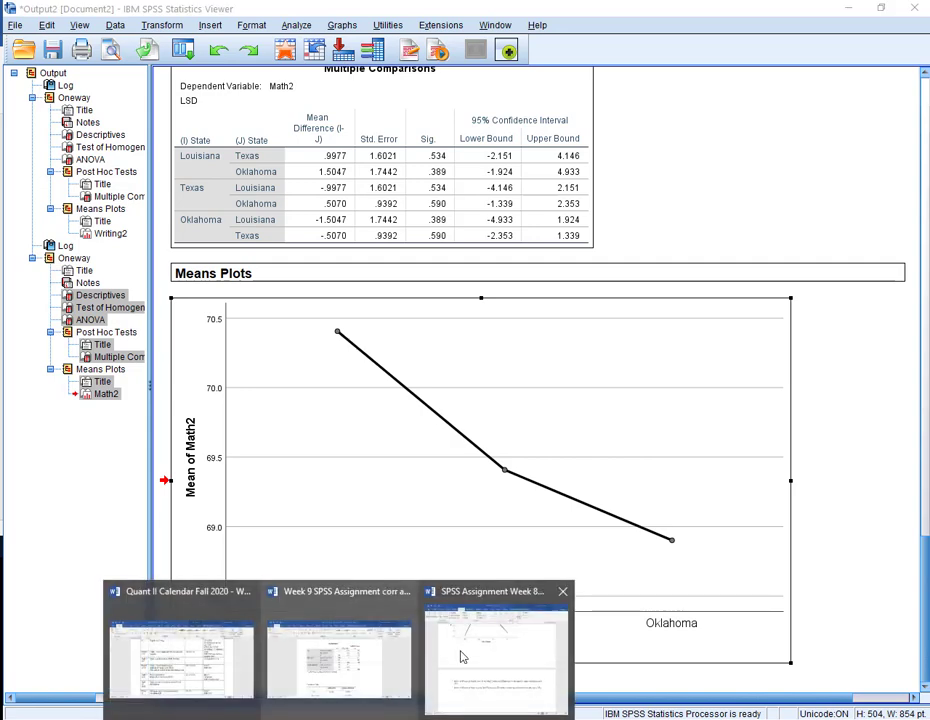
pyautogui.click(462, 657)
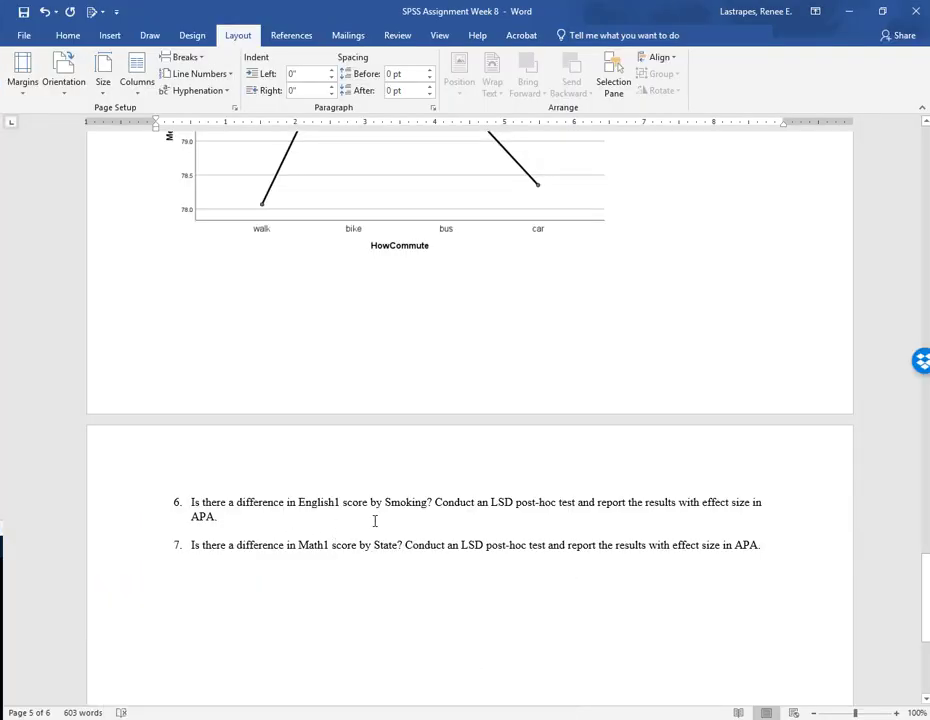
pyautogui.click(323, 595)
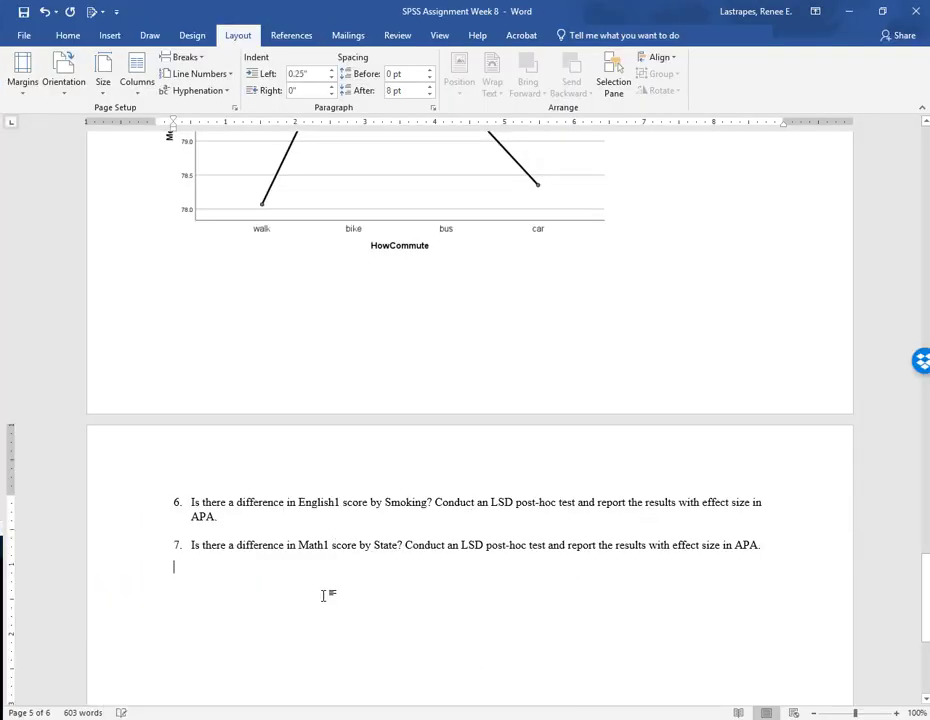
pyautogui.hotkey('ctrl', 'v')
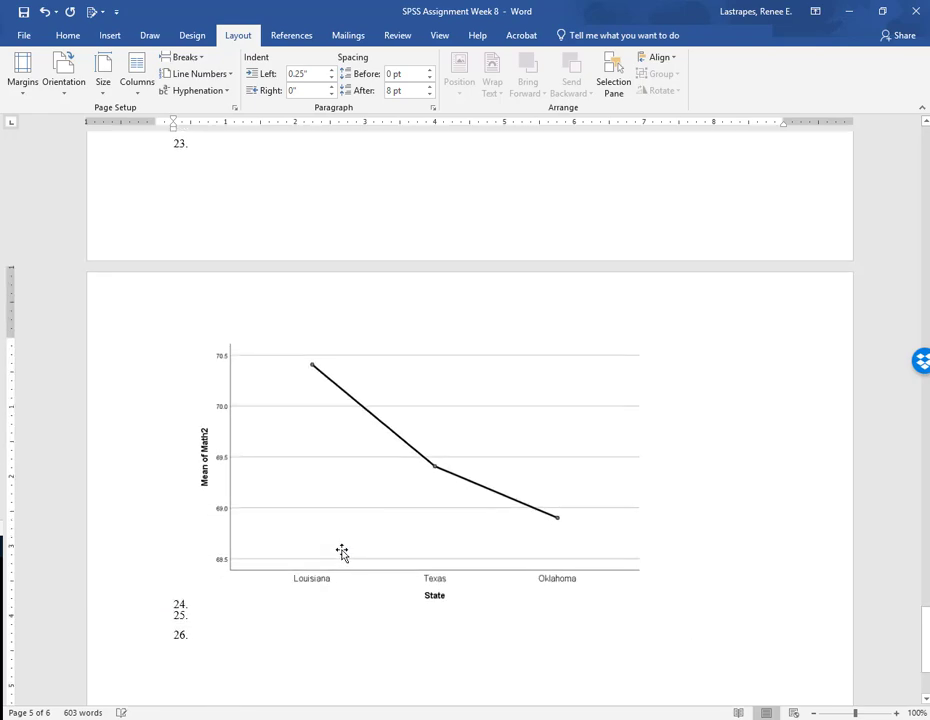
# Copy the Writing2 by how commute results write-up above its Post Hoc Tests heading and colour the text red.
pyautogui.scroll(5, 340, 548)
pyautogui.scroll(6, 338, 544)
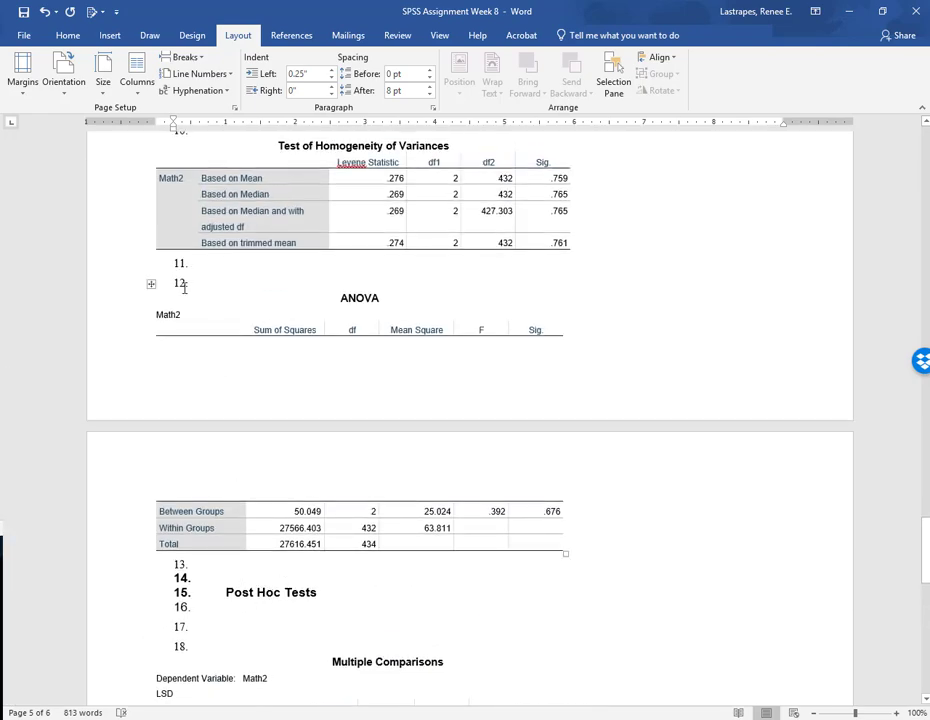
pyautogui.scroll(6, 186, 370)
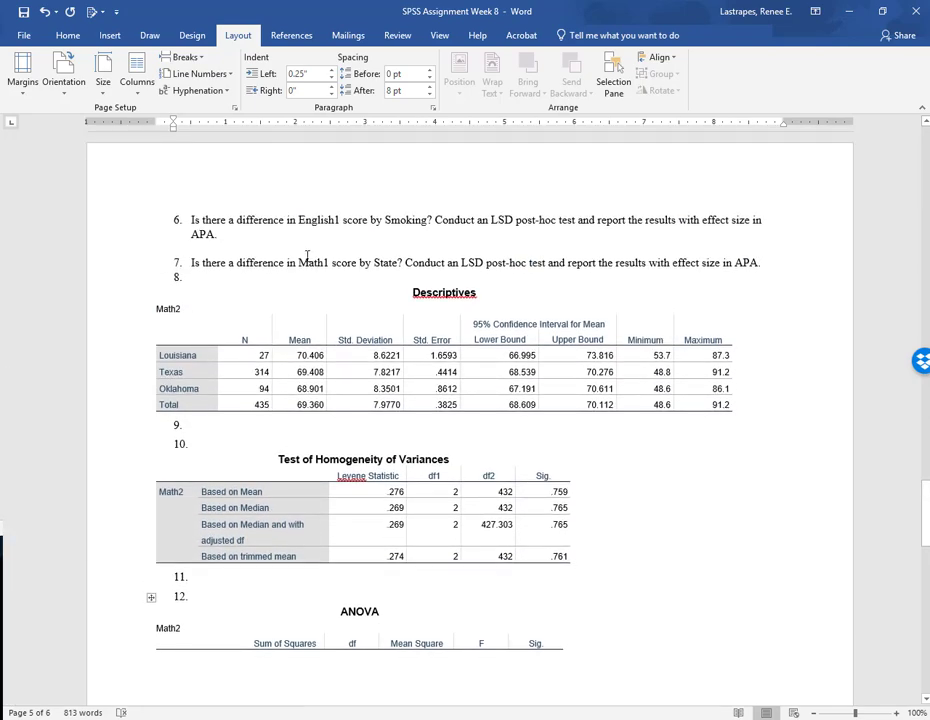
pyautogui.scroll(10, 293, 335)
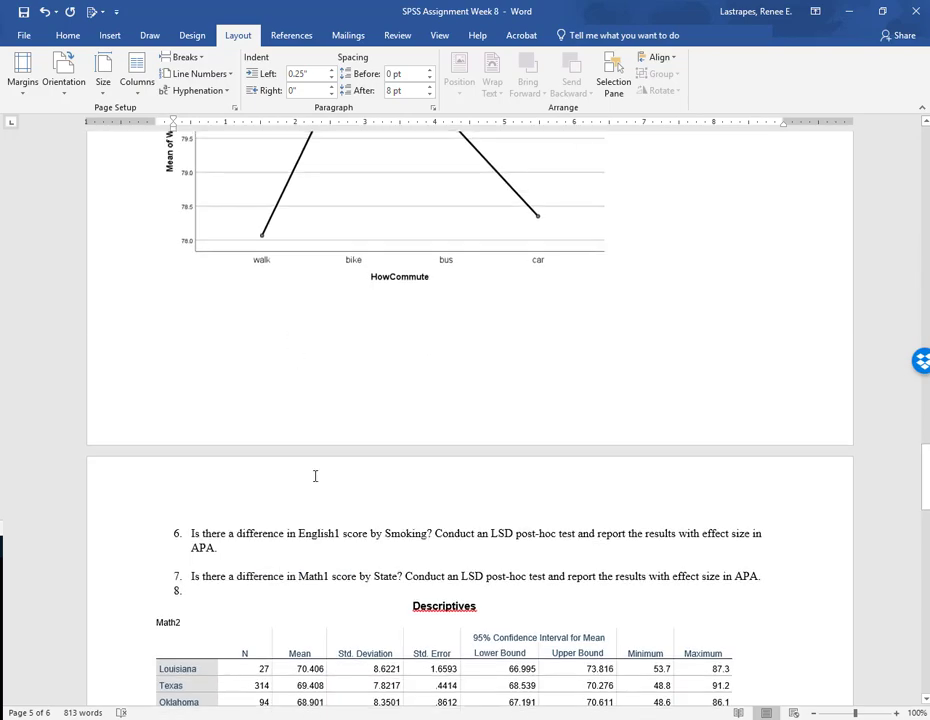
pyautogui.scroll(10, 304, 470)
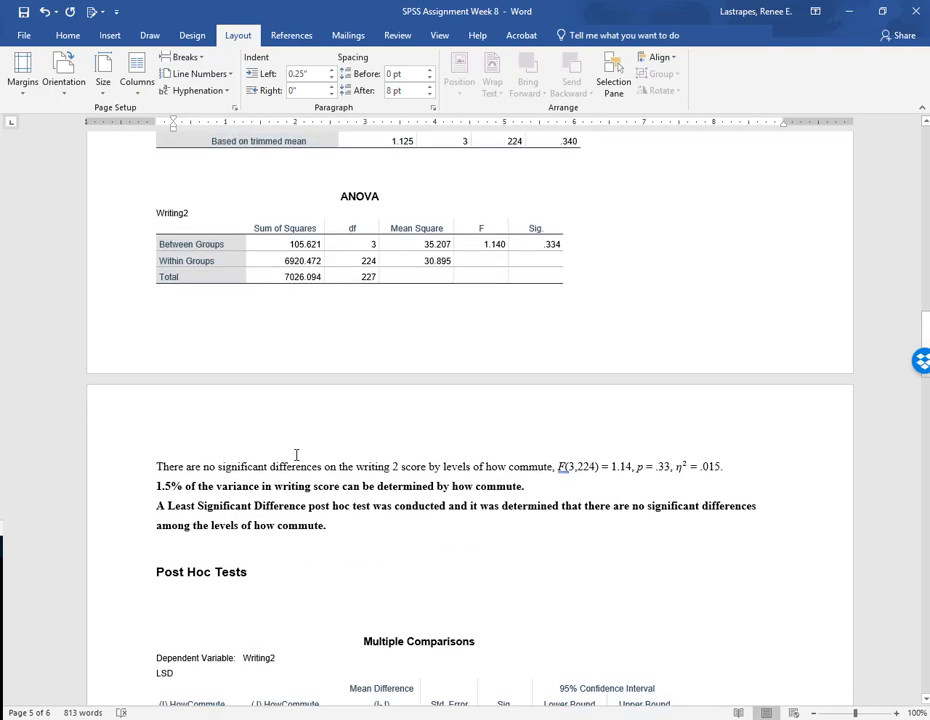
pyautogui.moveTo(158, 482); pyautogui.dragTo(332, 544)
pyautogui.hotkey('ctrl', 'c')
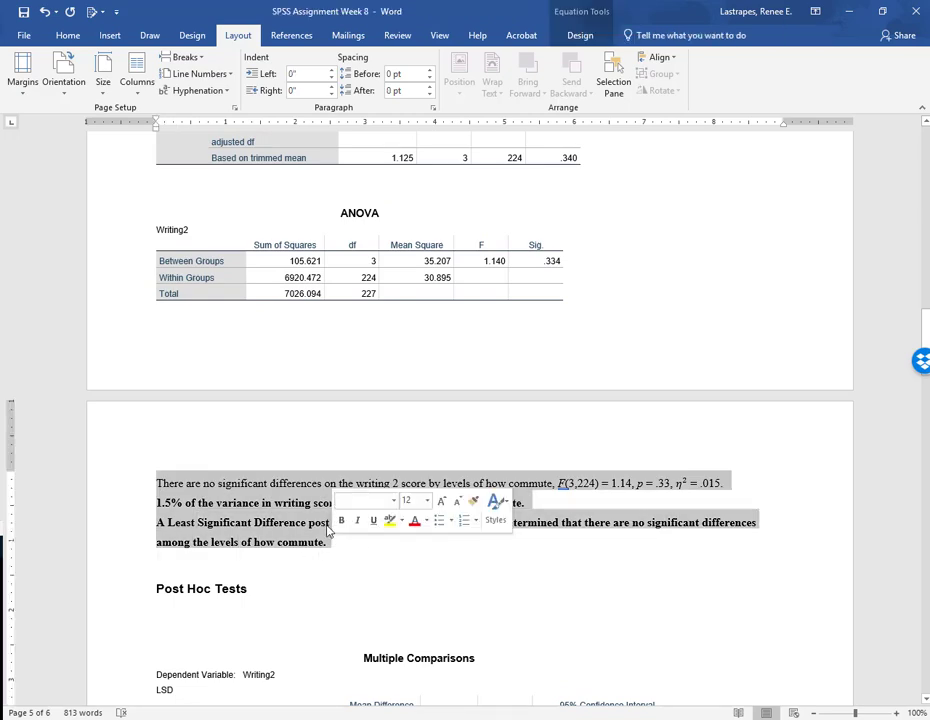
pyautogui.click(415, 529)
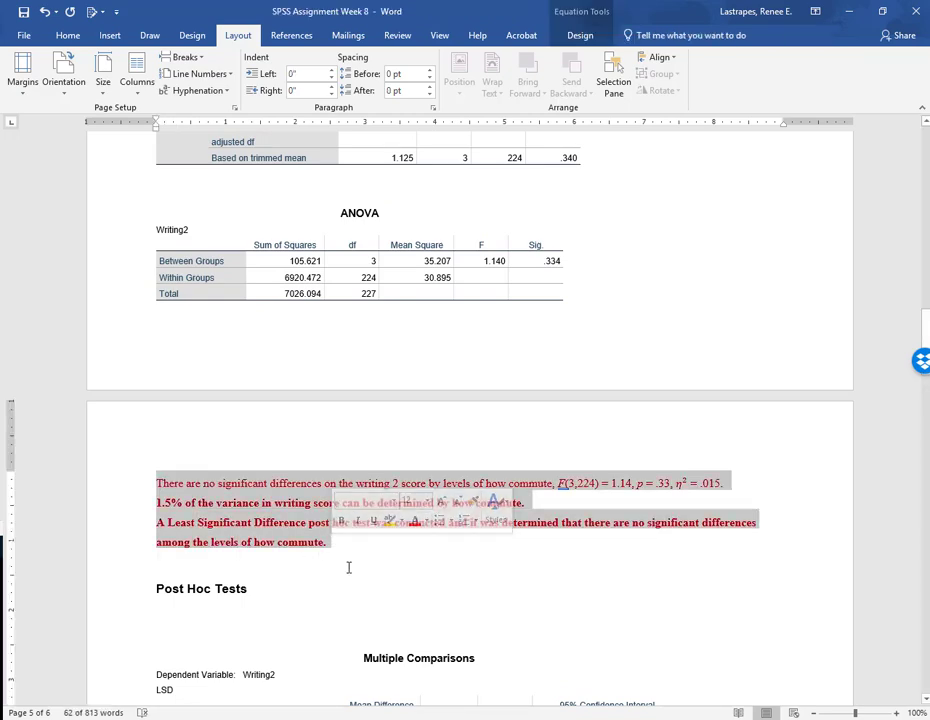
# Delete the Post Hoc Tests heading and the empty numbered items around it below the Math2 ANOVA table.
pyautogui.scroll(-15, 349, 572)
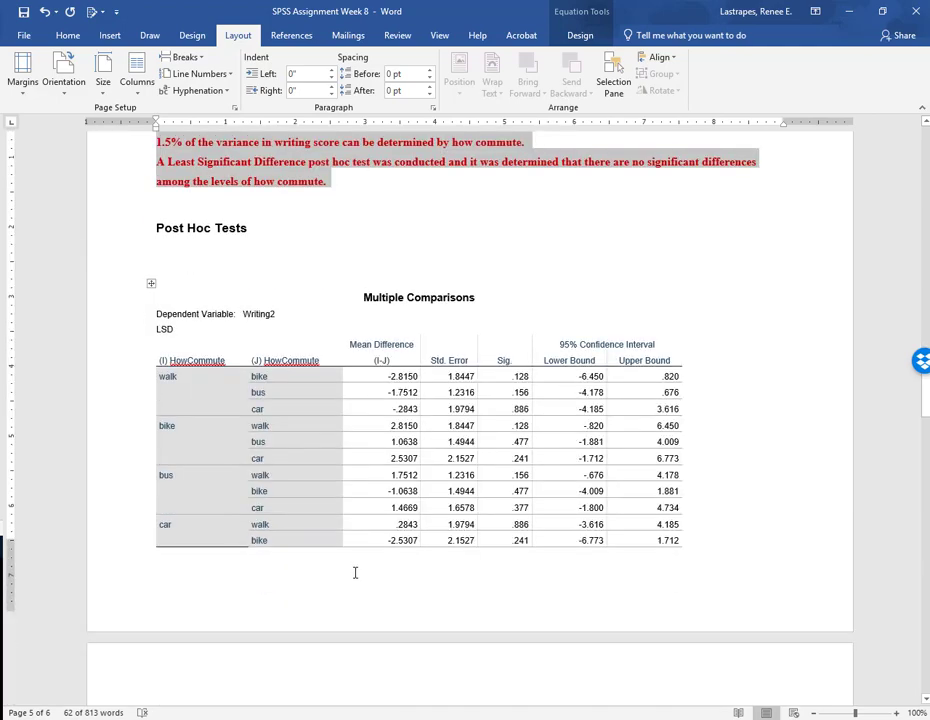
pyautogui.scroll(-6, 356, 572)
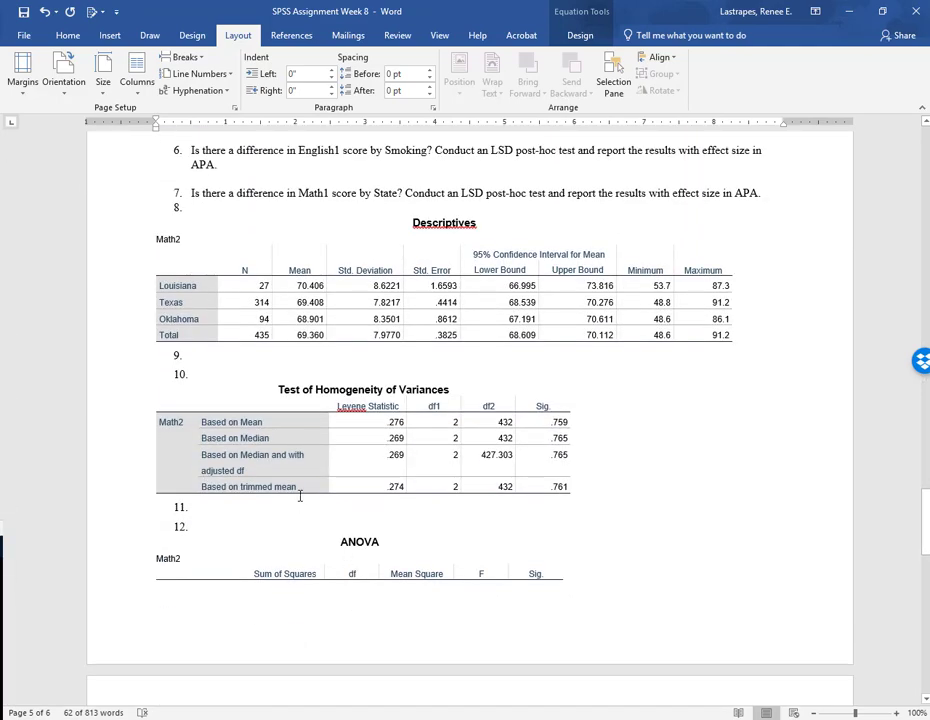
pyautogui.scroll(-7, 326, 532)
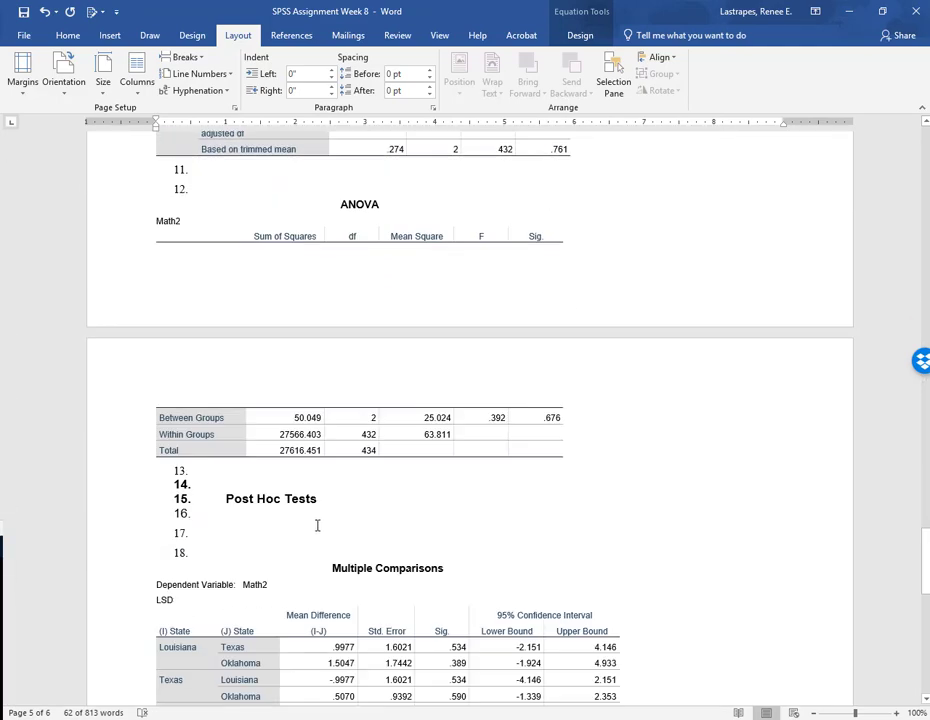
pyautogui.click(227, 475)
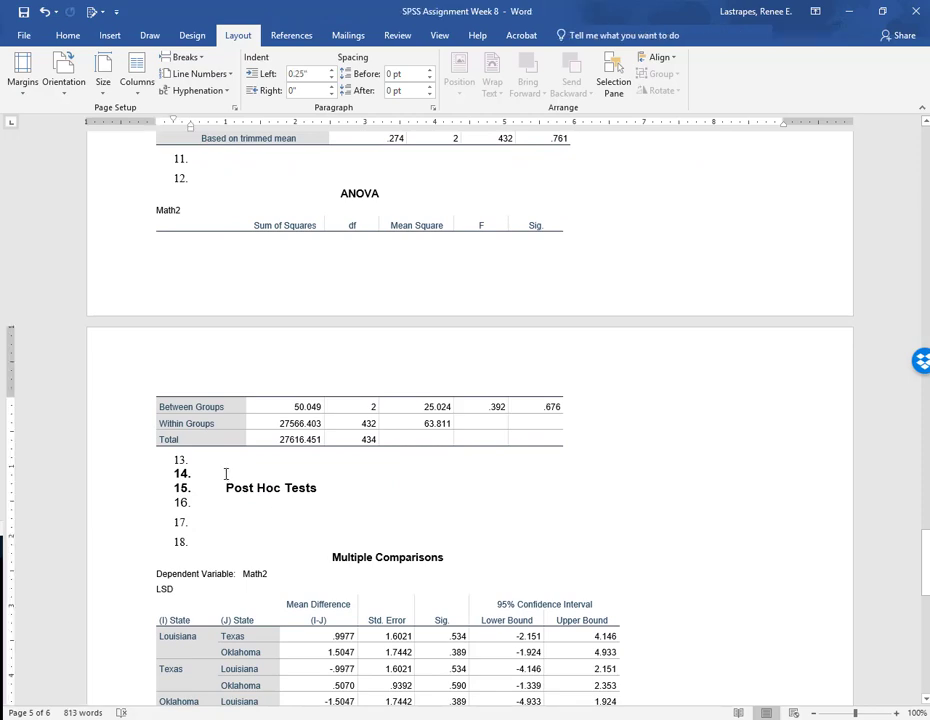
pyautogui.press('BackSpace')
pyautogui.press('BackSpace')
pyautogui.press('BackSpace')
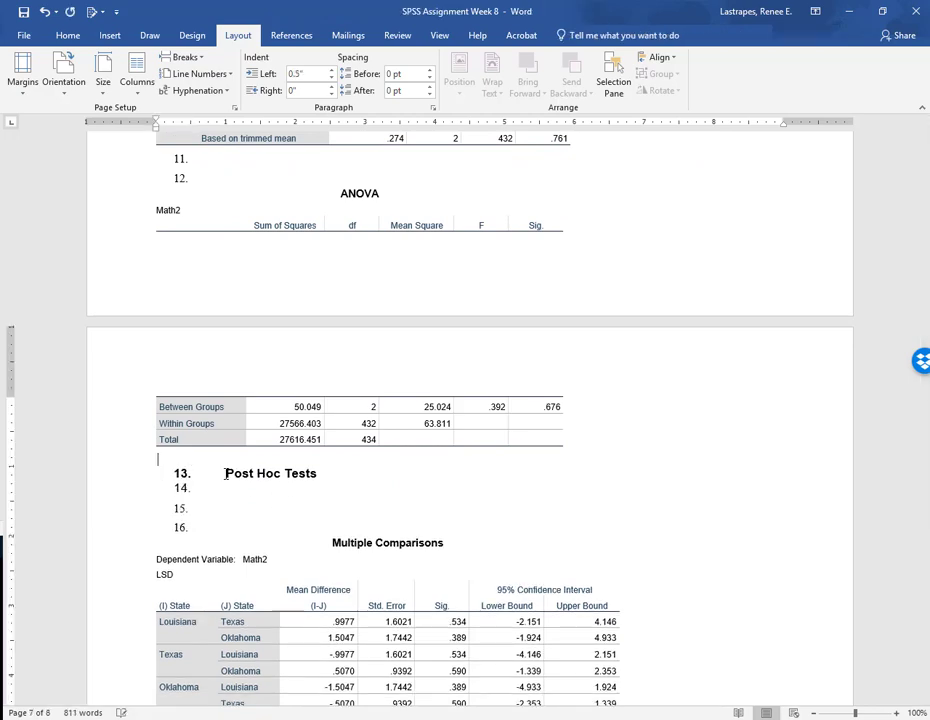
pyautogui.press('Delete')
pyautogui.press('Delete')
pyautogui.press('Delete')
pyautogui.press('Delete')
pyautogui.press('Delete')
pyautogui.press('Delete')
pyautogui.press('Delete')
pyautogui.press('Delete')
pyautogui.press('Delete')
pyautogui.press('Delete')
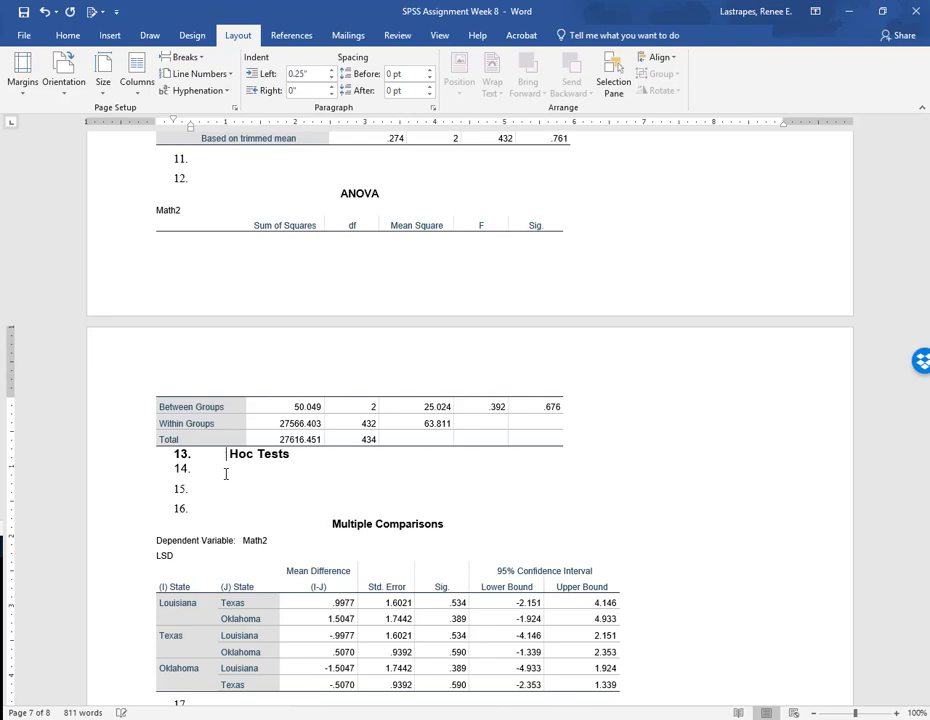
pyautogui.press('Delete')
pyautogui.press('Delete')
pyautogui.press('Delete')
pyautogui.press('Delete')
pyautogui.press('BackSpace')
pyautogui.press('BackSpace')
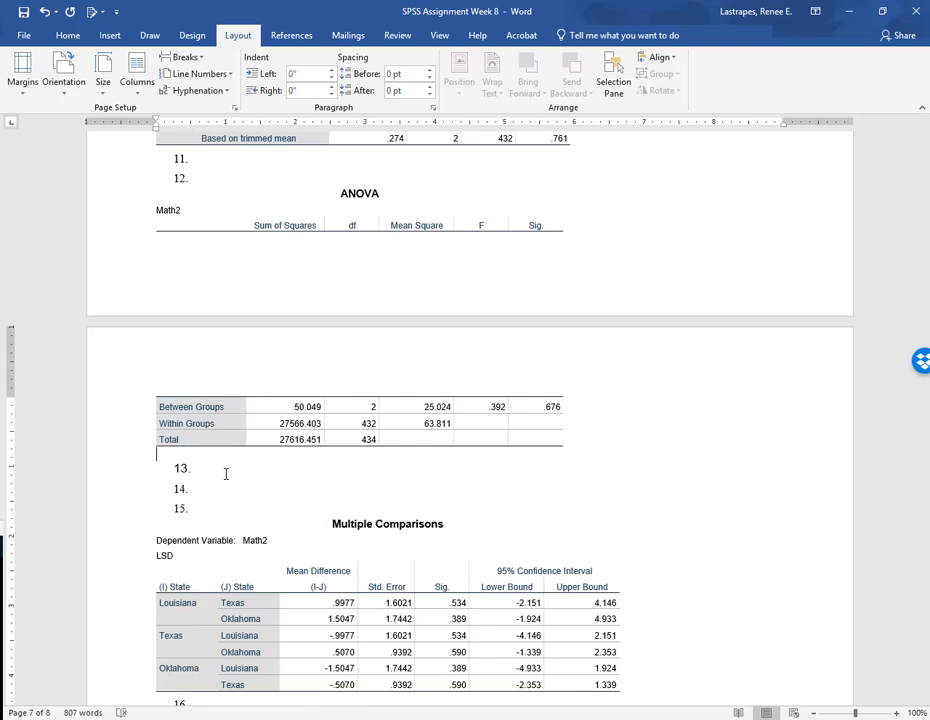
# Remove the remaining empty numbered items above the Math2 Multiple Comparisons table and paste the red results write-up there.
pyautogui.press('Down')
pyautogui.press('BackSpace')
pyautogui.press('BackSpace')
pyautogui.press('BackSpace')
pyautogui.press('BackSpace')
pyautogui.press('BackSpace')
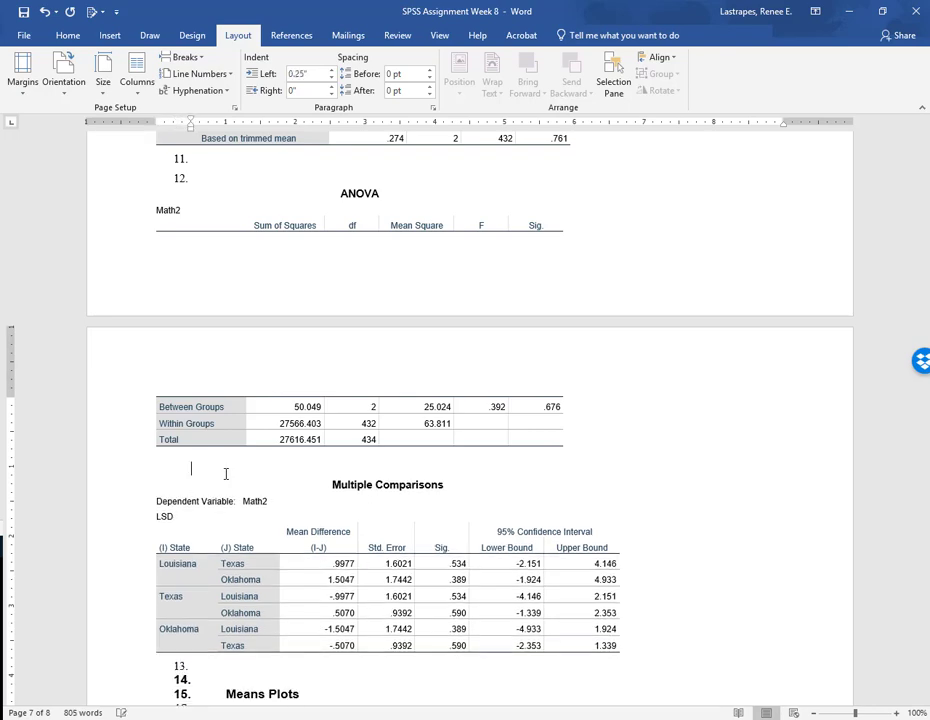
pyautogui.press('Return')
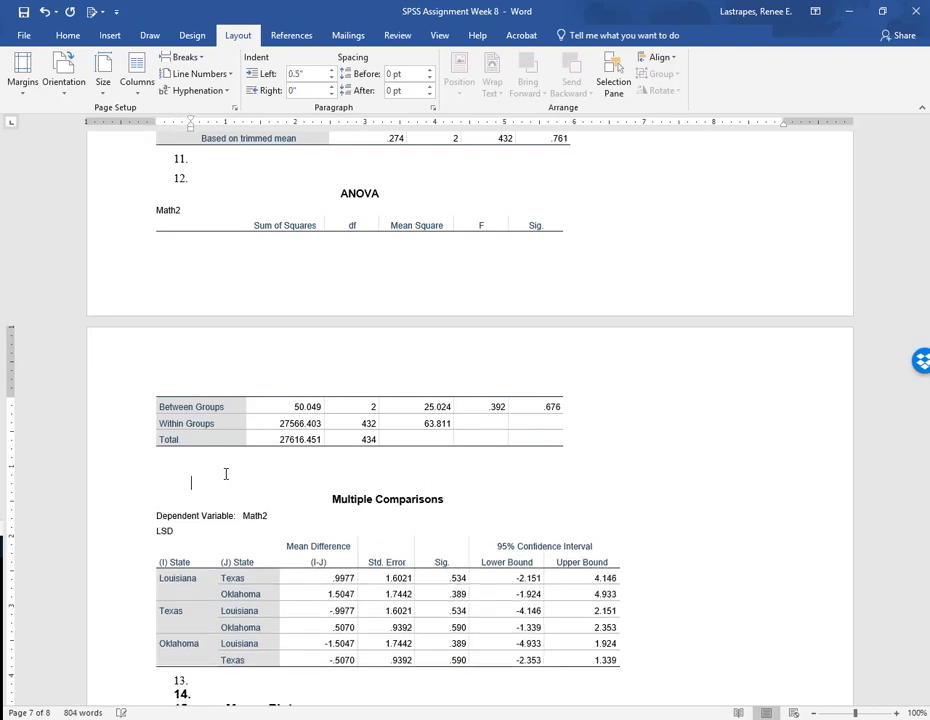
pyautogui.hotkey('ctrl', 'v')
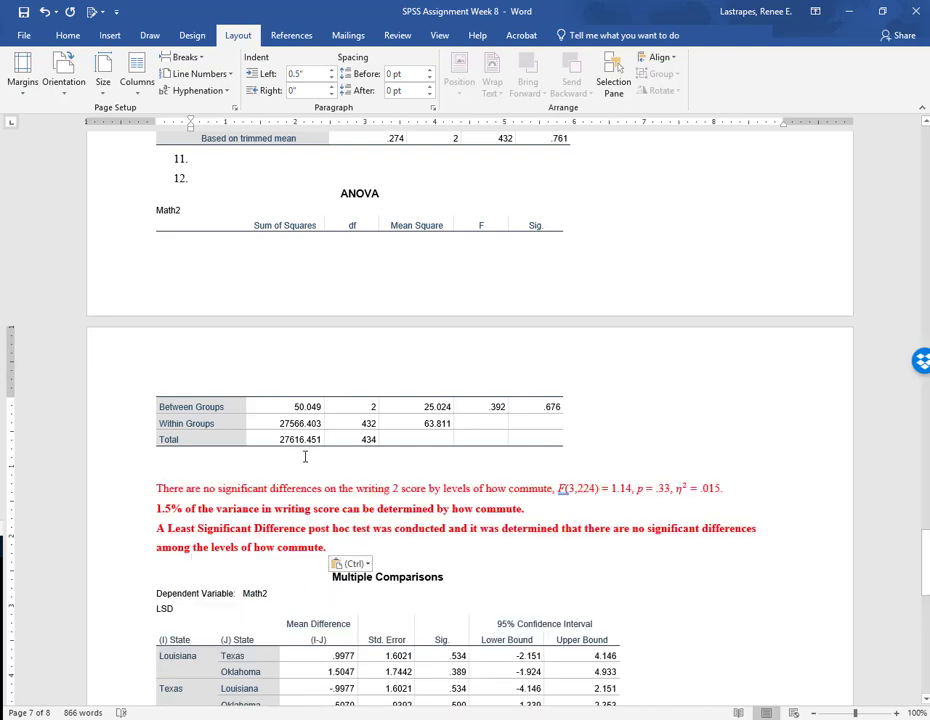
# Remove the empty item 12 above the Math2 ANOVA table and move the whole table onto the next page.
pyautogui.scroll(1, 400, 470)
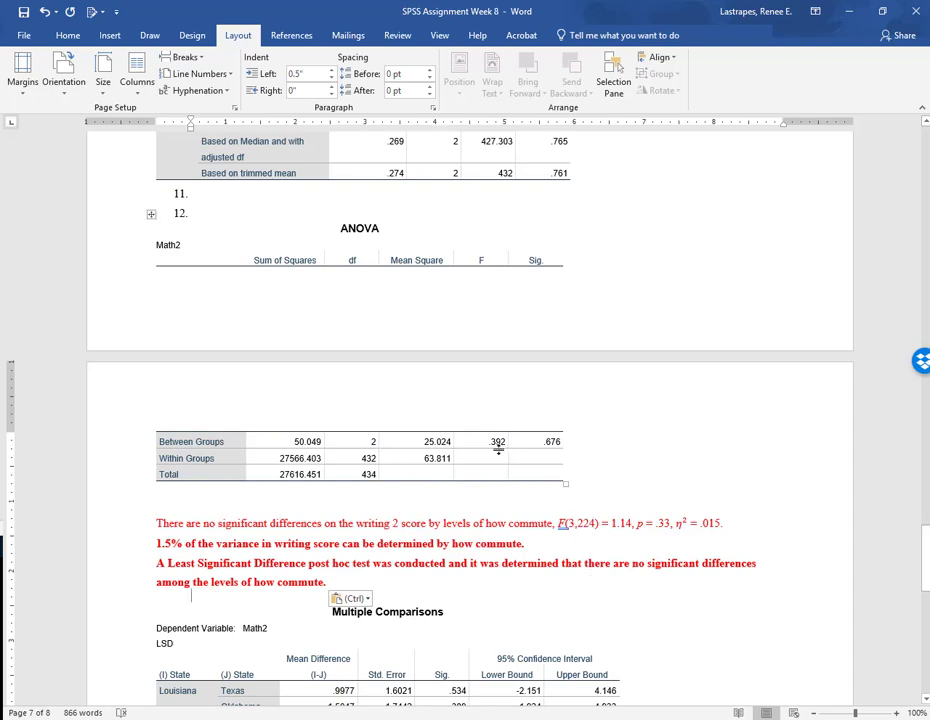
pyautogui.click(363, 214)
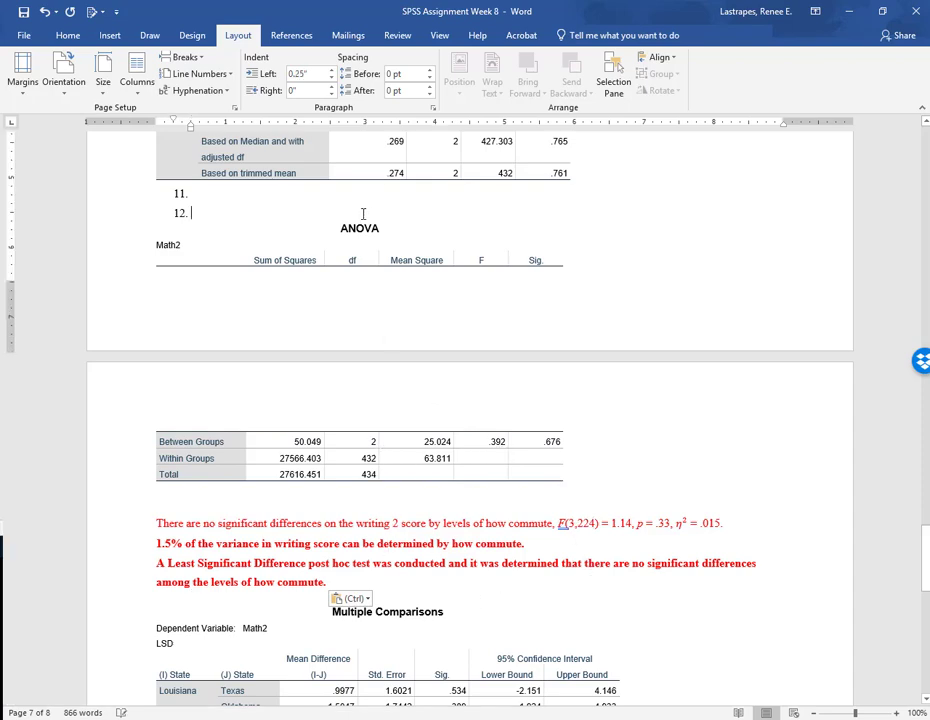
pyautogui.press('BackSpace')
pyautogui.press('Return')
pyautogui.hotkey('ctrl', 'Return')
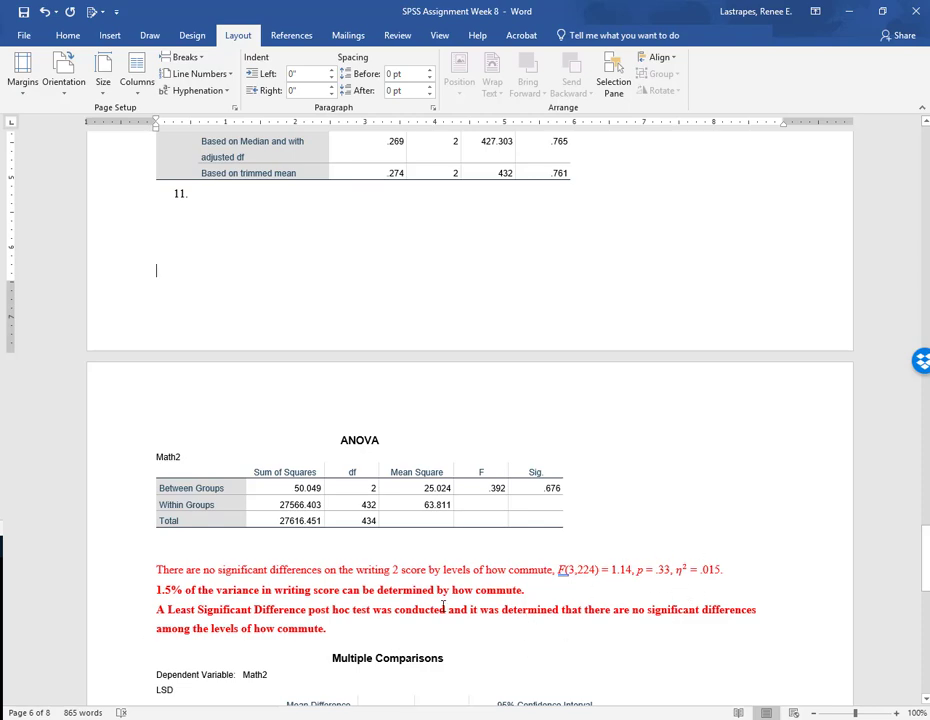
pyautogui.scroll(-3, 396, 632)
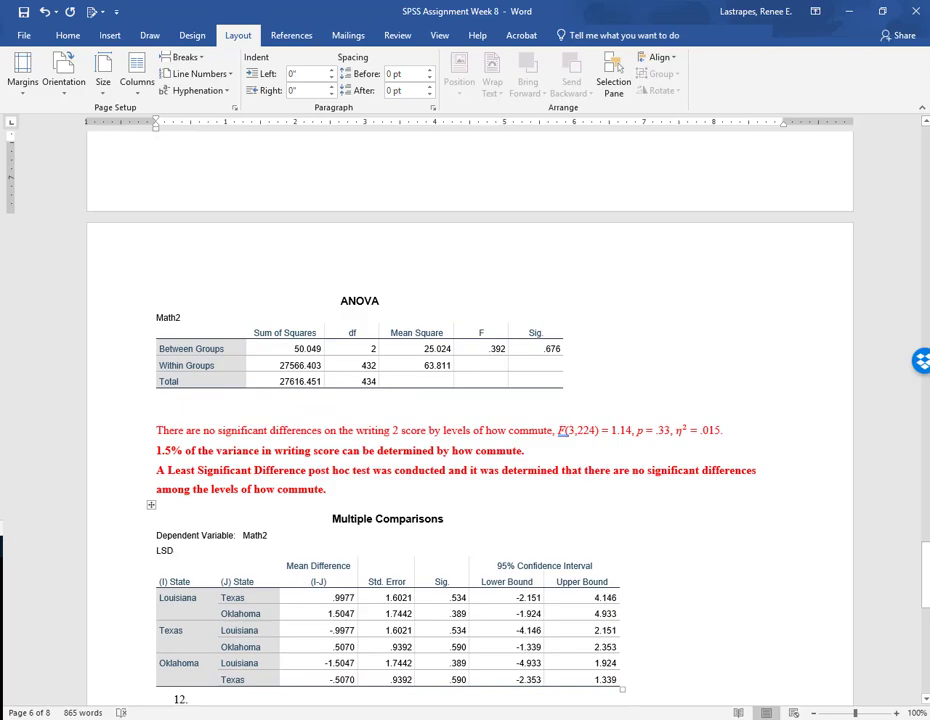